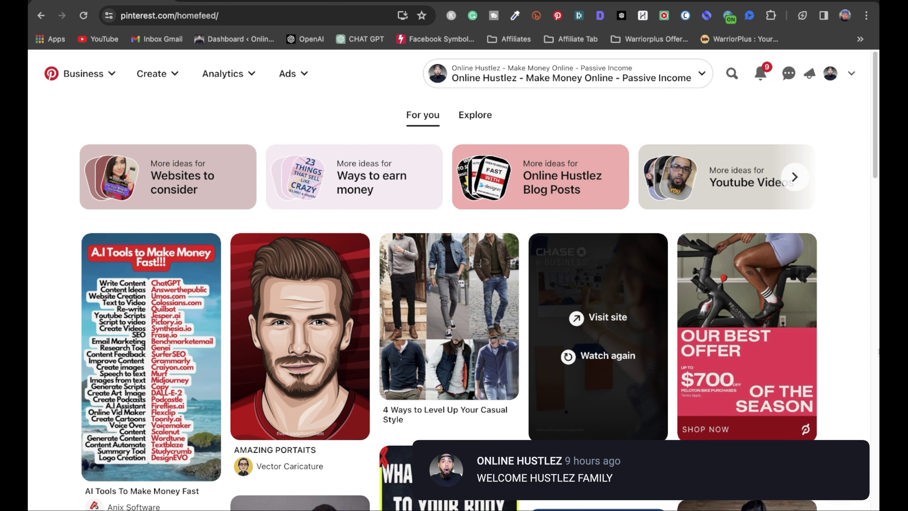
- Look over the Digistore24, ClickBank and WarriorPlus affiliate marketplace sites
{"action": "left_click", "coordinate": [357, 2]}
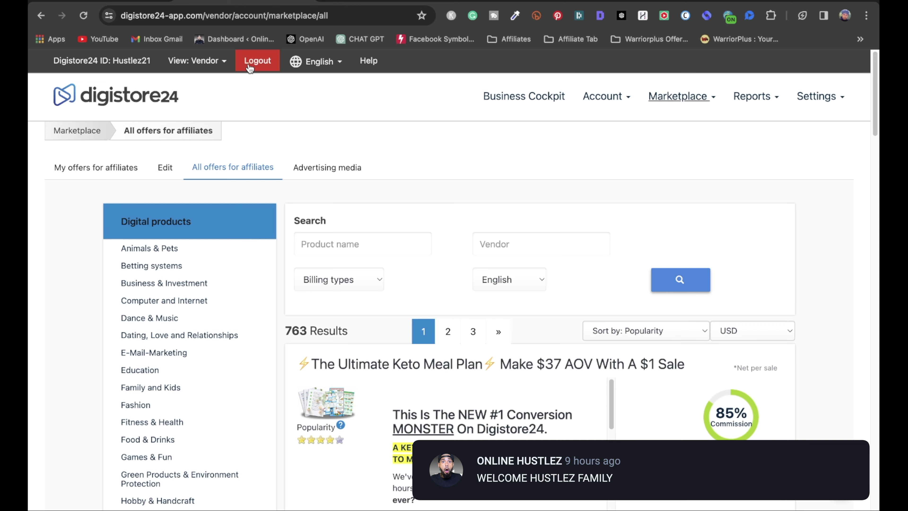
{"action": "left_click", "coordinate": [436, 1]}
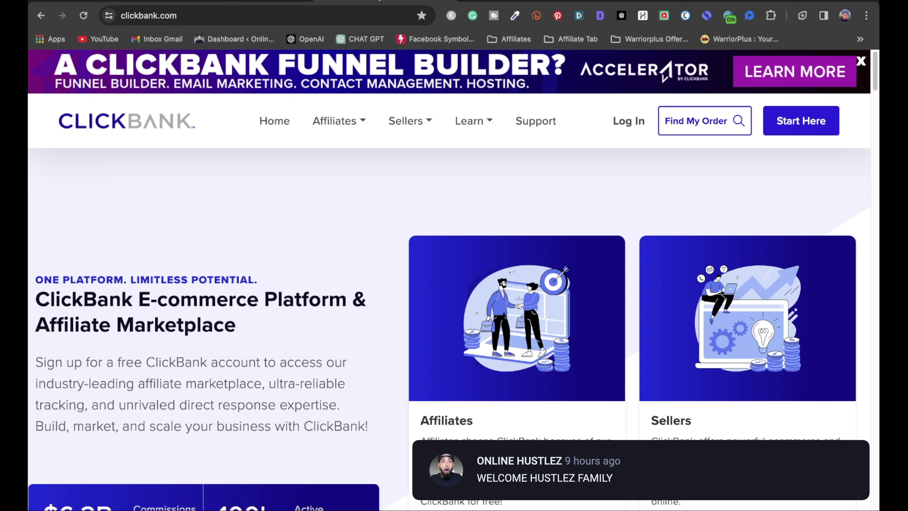
{"action": "left_click", "coordinate": [515, 1]}
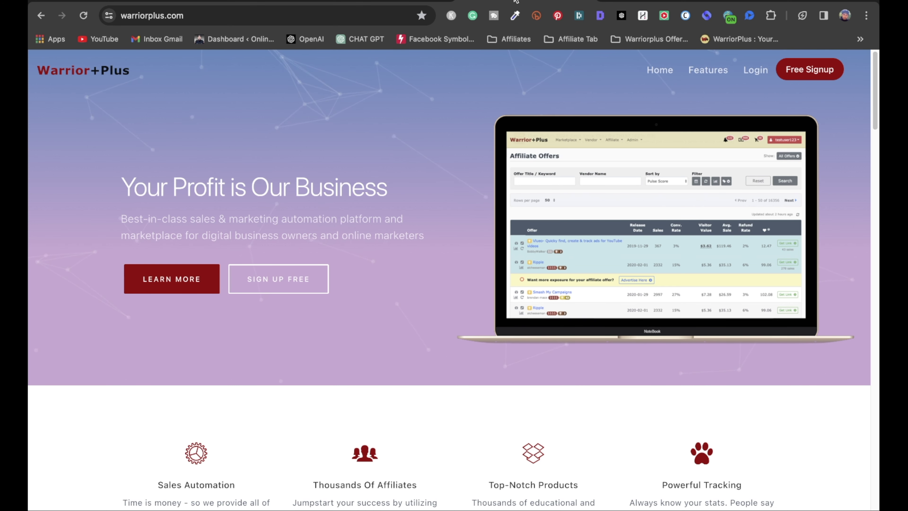
- Return to the Digistore24 marketplace and select the promolink of The Ultimate Keto Meal Plan offer
{"action": "left_click", "coordinate": [256, 2]}
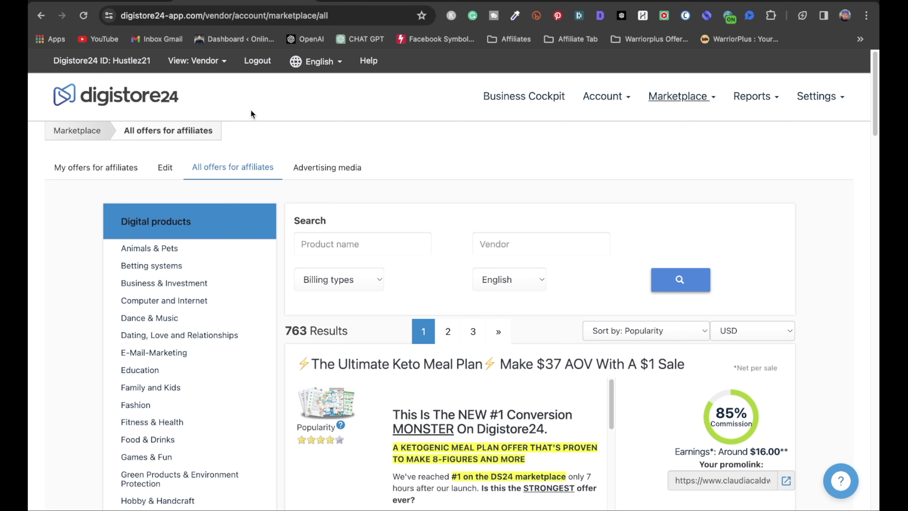
{"action": "left_click", "coordinate": [720, 487]}
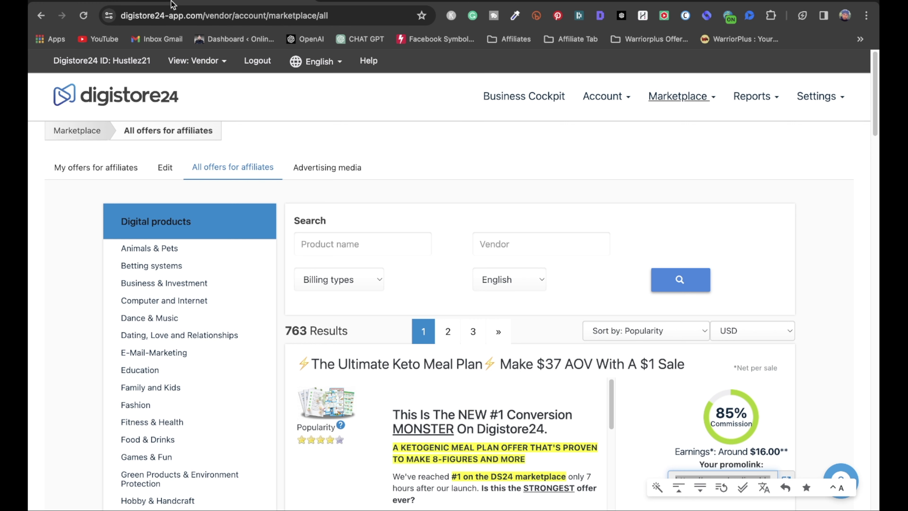
- Switch to Pinterest and start creating a new Pin
{"action": "left_click", "coordinate": [115, 1]}
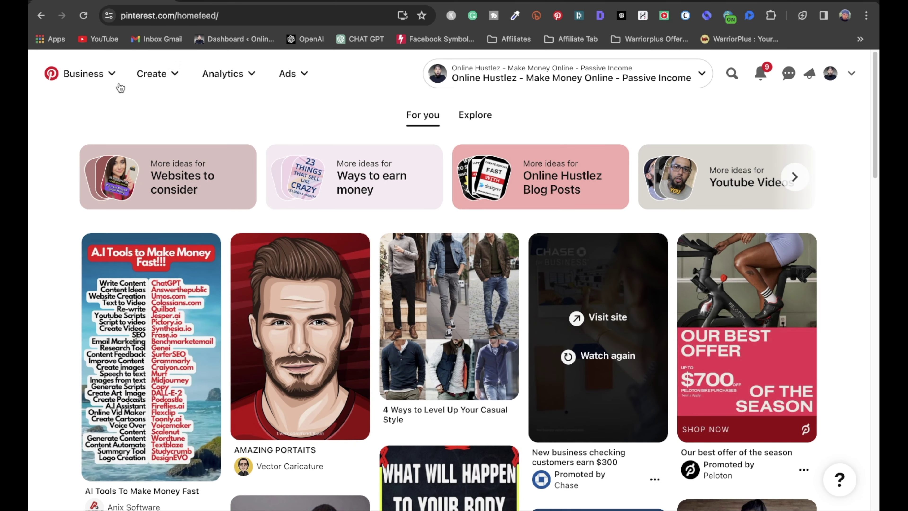
{"action": "left_click", "coordinate": [150, 81]}
{"action": "left_click", "coordinate": [173, 191]}
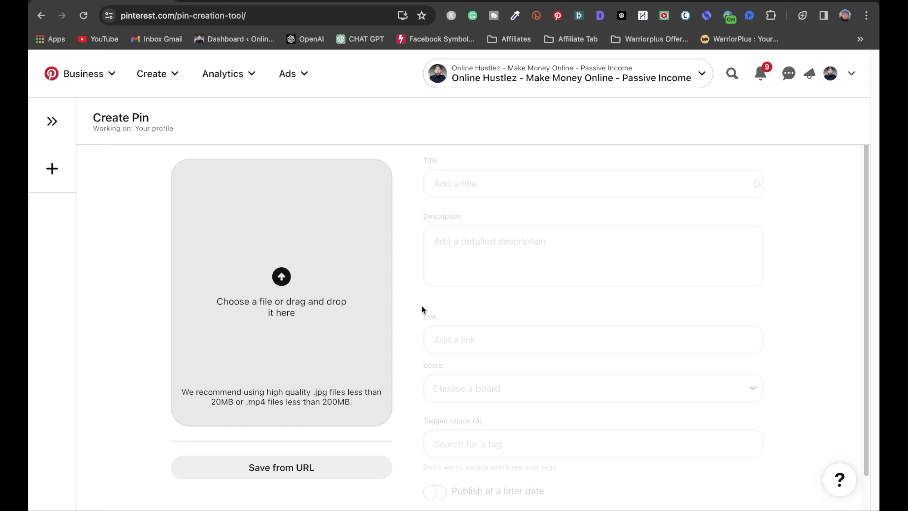
- Switch to Canva, search the design types for "pinterest" and create a blank Pinterest Pin (1000 × 1500 px)
{"action": "left_click", "coordinate": [636, 0]}
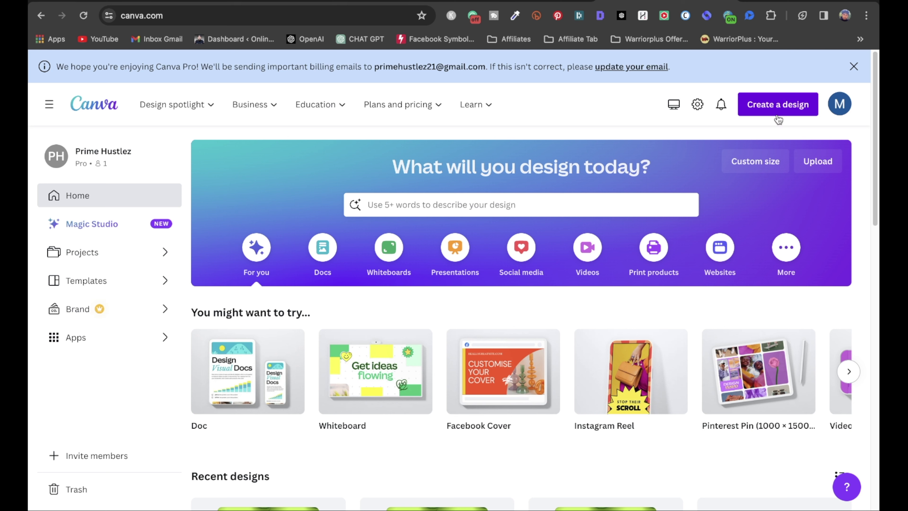
{"action": "left_click", "coordinate": [780, 104]}
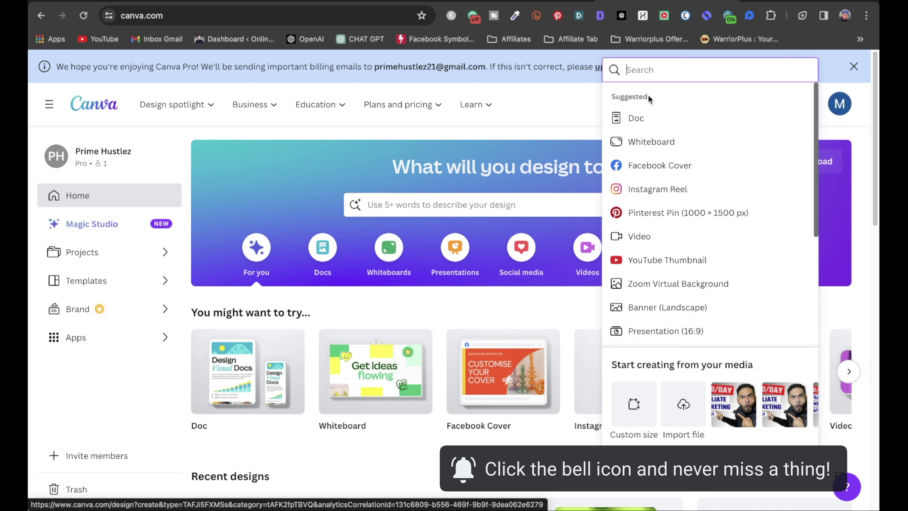
{"action": "type", "text": "pinteres"}
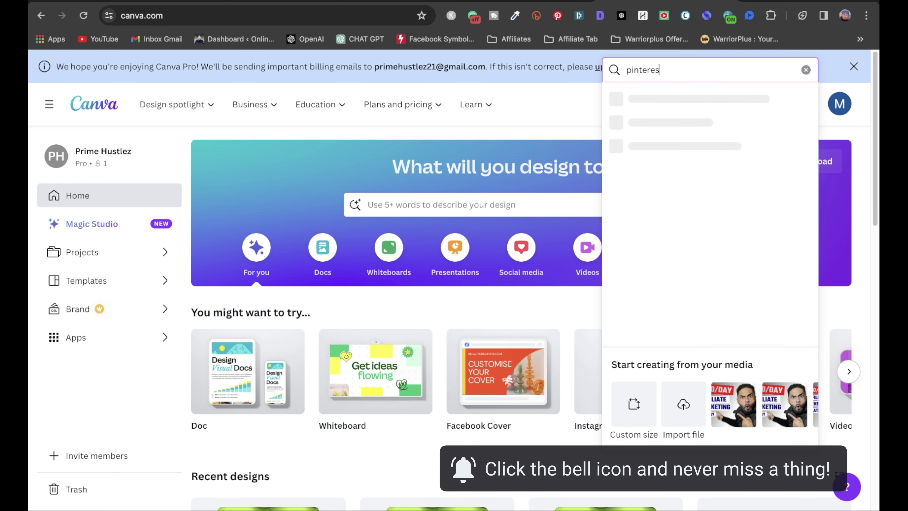
{"action": "type", "text": "t"}
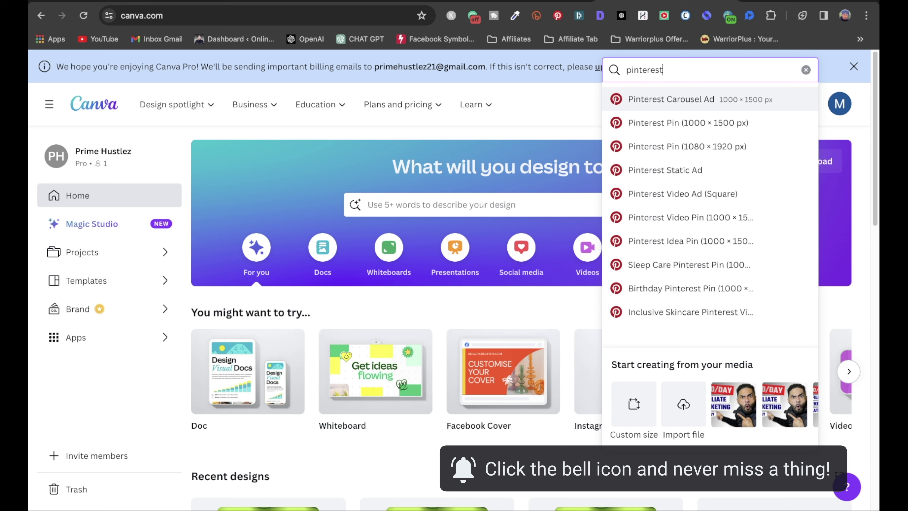
{"action": "left_click", "coordinate": [650, 129]}
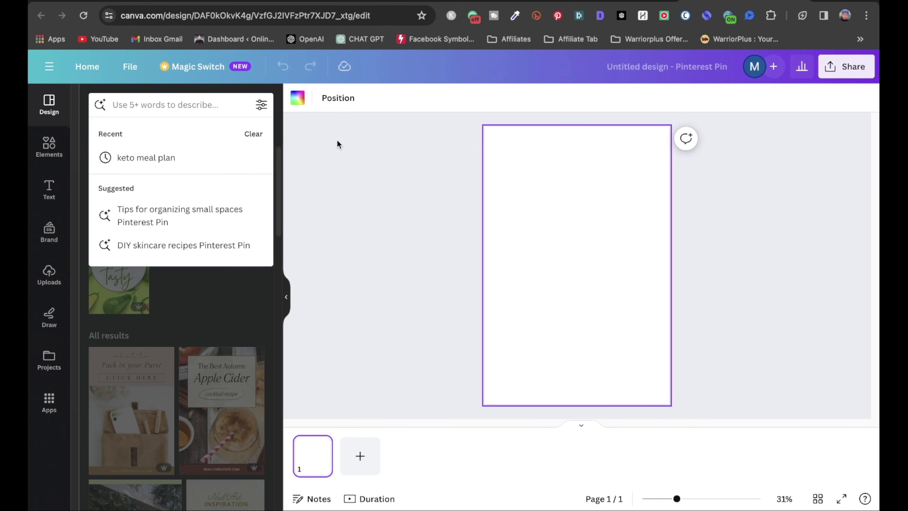
- Search the templates for "keto meal plan" and apply the green avocado "10 Recipes Keto Lunches Tasty" template
{"action": "type", "text": "ket"}
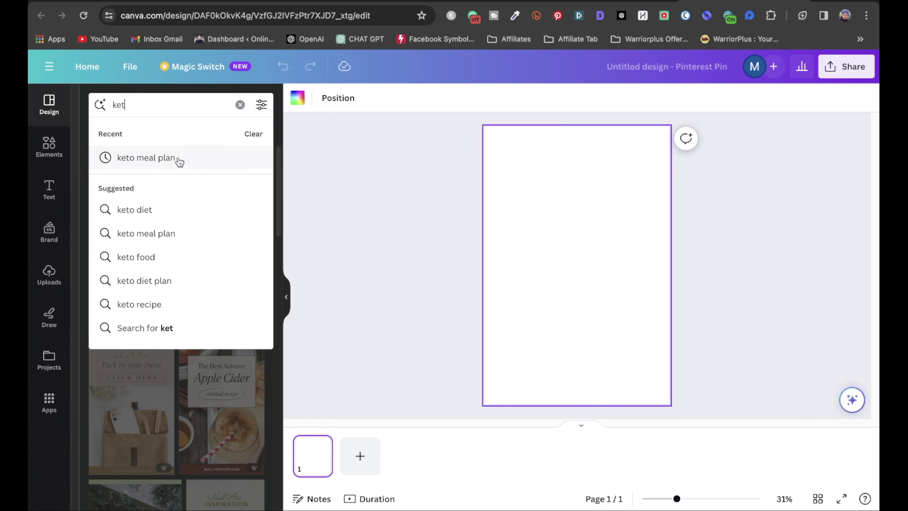
{"action": "left_click", "coordinate": [178, 162]}
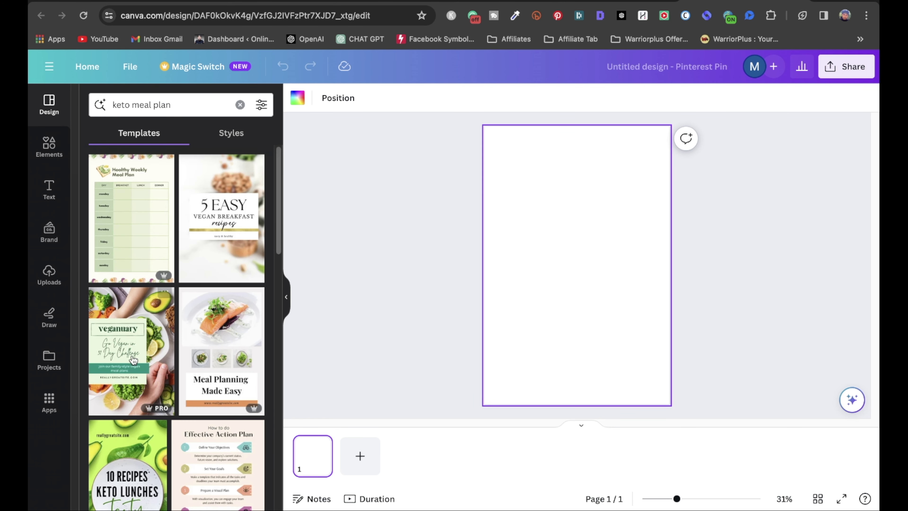
{"action": "scroll", "coordinate": [140, 449], "scroll_direction": "down", "scroll_amount": 3}
{"action": "left_click", "coordinate": [128, 390]}
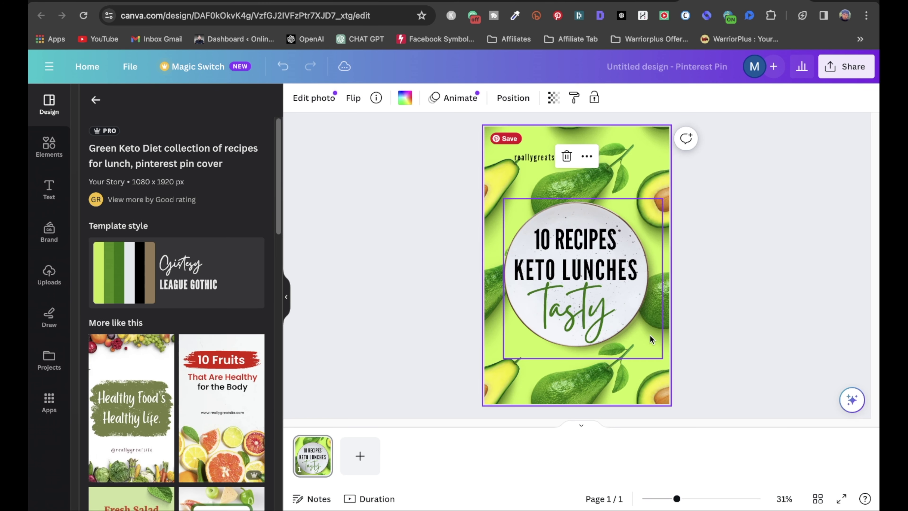
- Delete the "tasty", "KETO LUNCHES" and "reallygreatsite.com" texts from the pin
{"action": "left_click", "coordinate": [598, 320]}
{"action": "key", "text": "Delete"}
{"action": "left_click", "coordinate": [617, 279]}
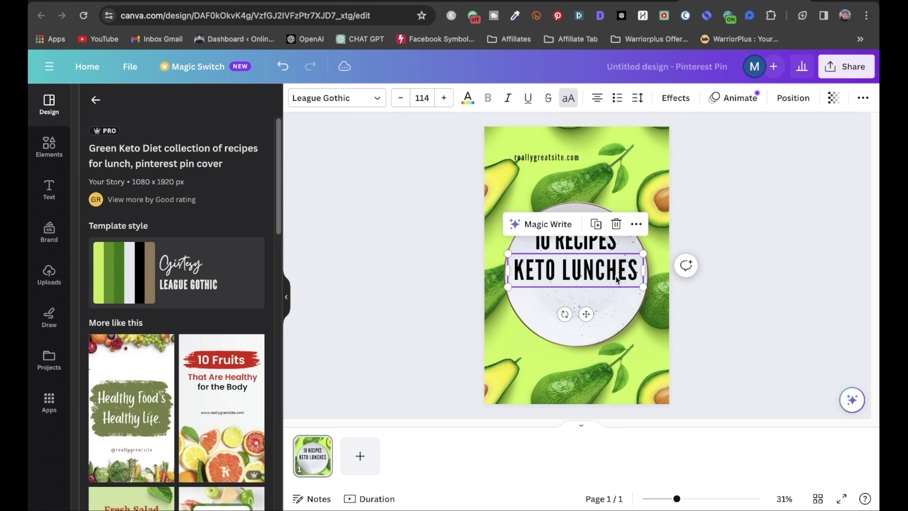
{"action": "key", "text": "Delete"}
{"action": "left_click", "coordinate": [547, 159]}
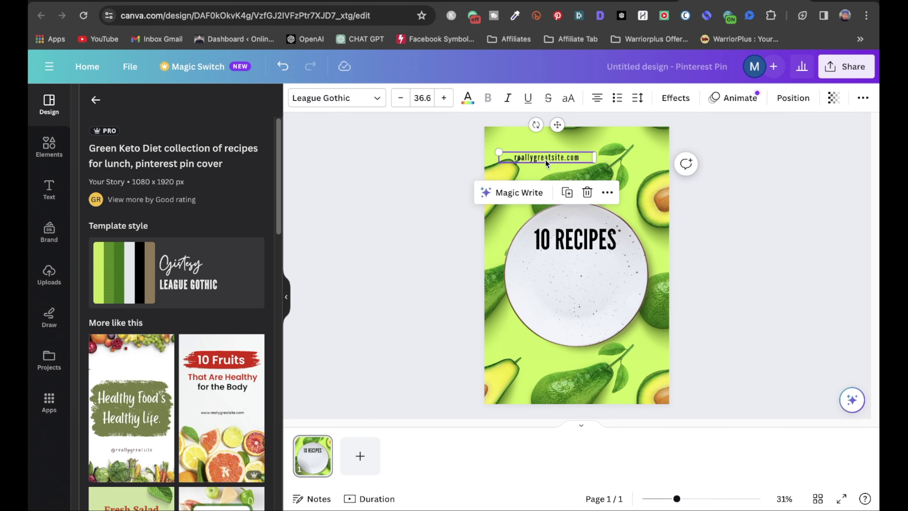
{"action": "key", "text": "Delete"}
{"action": "left_click_drag", "start_coordinate": [483, 363], "coordinate": [312, 365]}
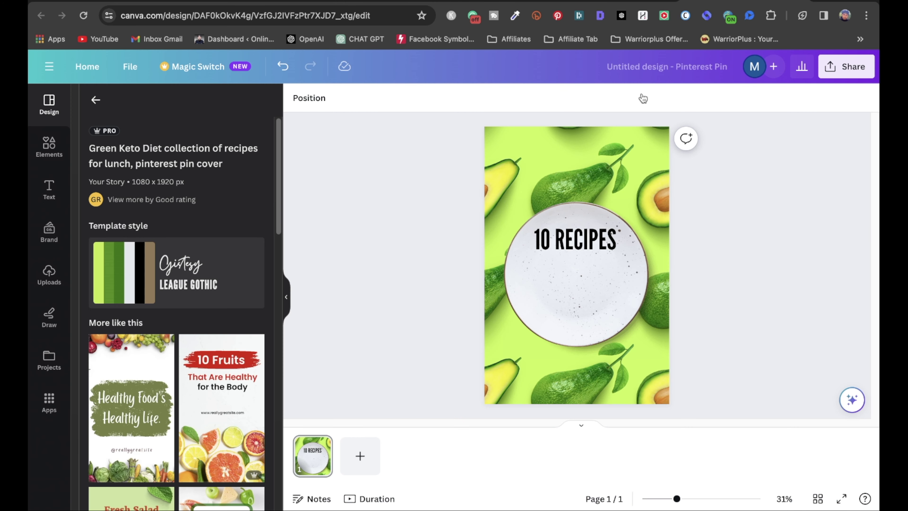
- Replace "10 RECIPES" with "The Ultimate Keto Meal Plan", then resize the text to two lines and centre it on the plate
{"action": "left_click", "coordinate": [607, 244]}
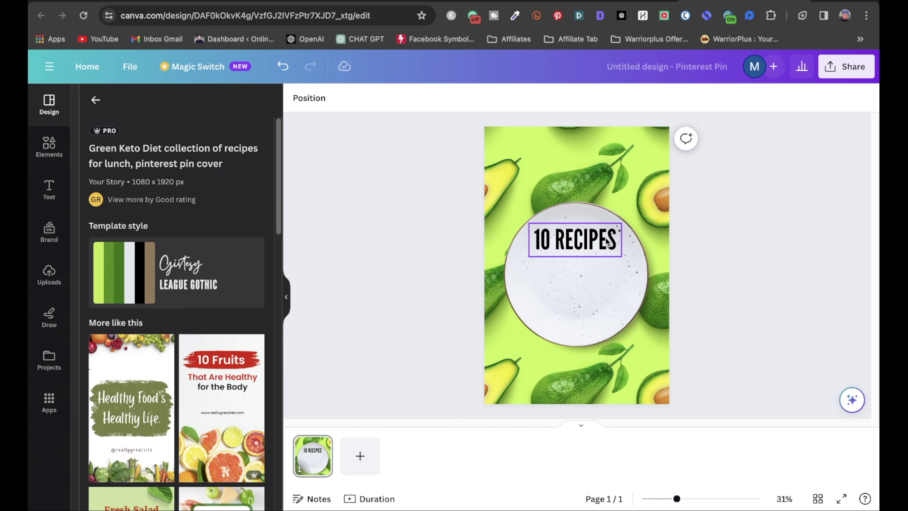
{"action": "double_click", "coordinate": [606, 243]}
{"action": "key", "text": "ctrl+v"}
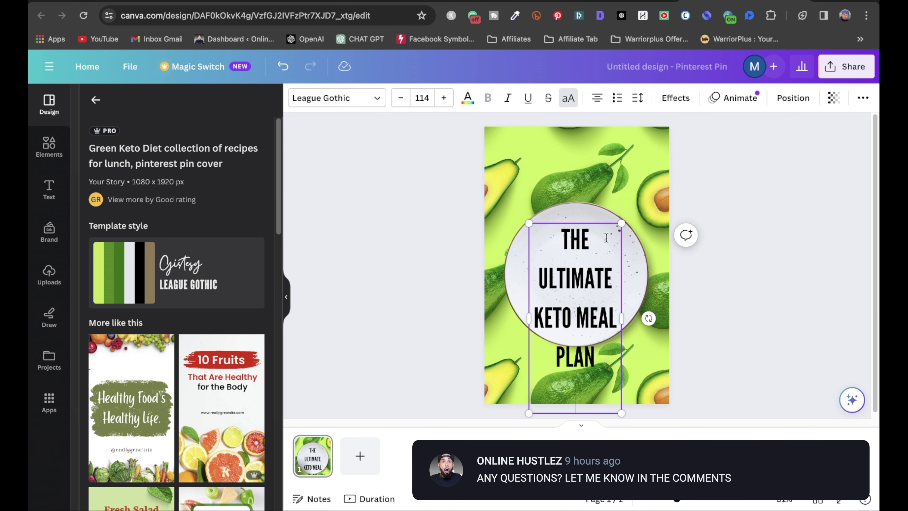
{"action": "left_click_drag", "start_coordinate": [622, 318], "coordinate": [645, 316]}
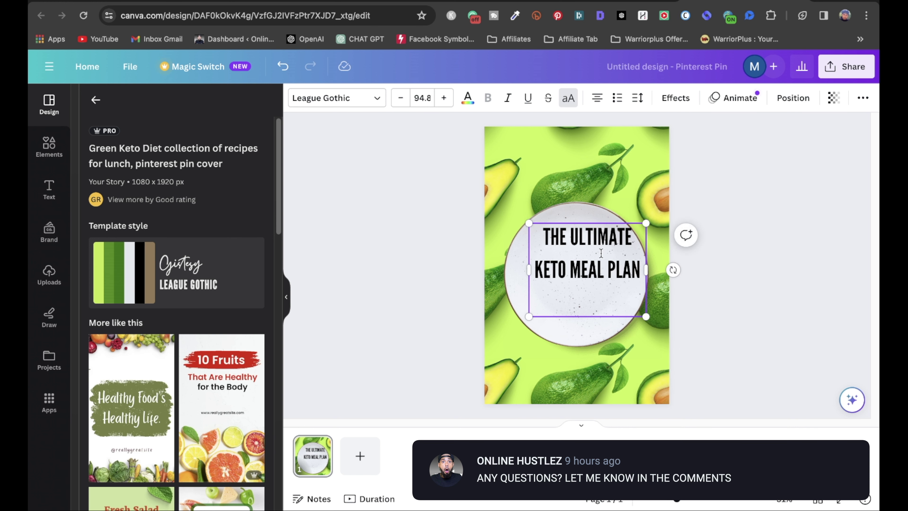
{"action": "left_click_drag", "start_coordinate": [587, 250], "coordinate": [577, 269]}
{"action": "left_click_drag", "start_coordinate": [635, 335], "coordinate": [665, 360]}
{"action": "left_click_drag", "start_coordinate": [614, 301], "coordinate": [603, 301]}
{"action": "left_click", "coordinate": [740, 247]}
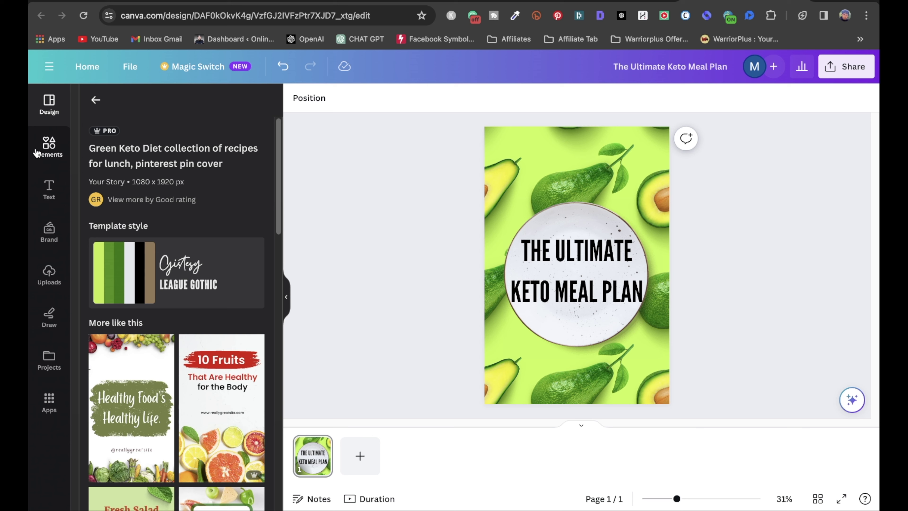
- Search the elements for "keto", add the green KETO avocado graphic and place it at the pin's upper edge
{"action": "left_click", "coordinate": [47, 147]}
{"action": "left_click", "coordinate": [188, 107]}
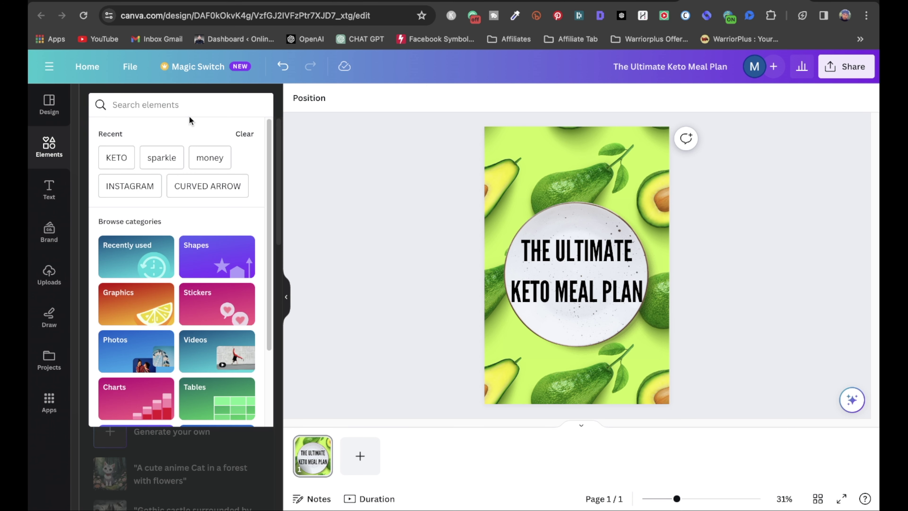
{"action": "type", "text": "keto"}
{"action": "key", "text": "BackSpace"}
{"action": "key", "text": "BackSpace"}
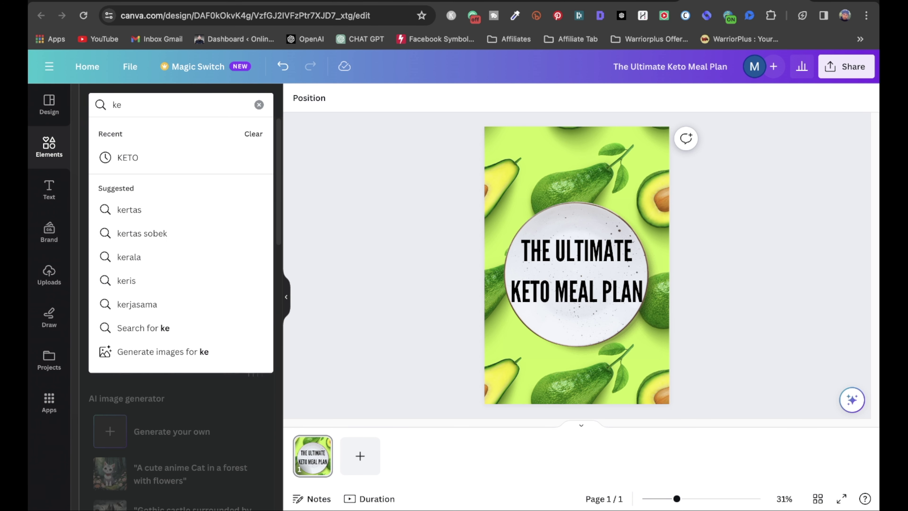
{"action": "type", "text": "to"}
{"action": "key", "text": "Return"}
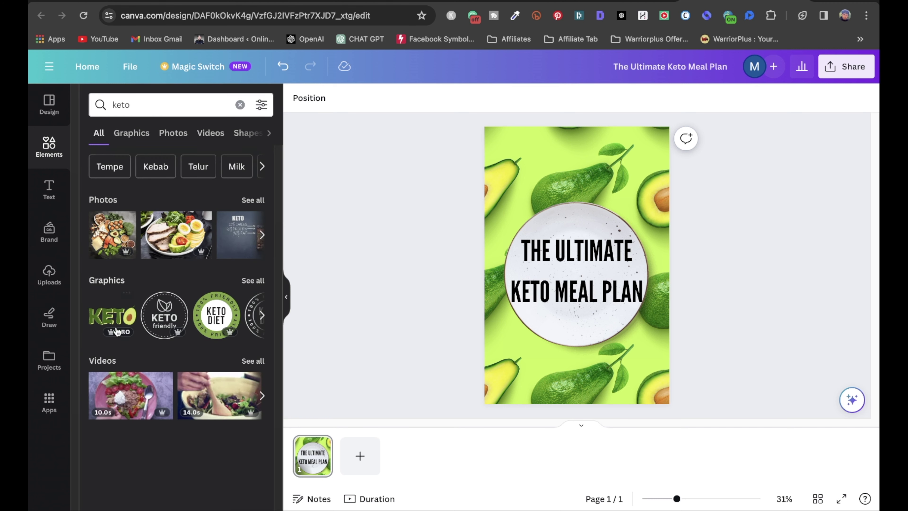
{"action": "left_click", "coordinate": [118, 315]}
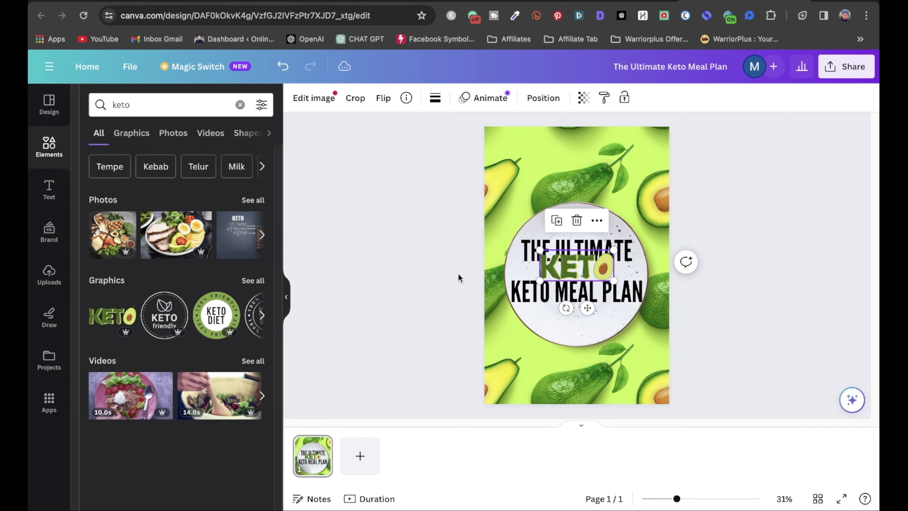
{"action": "left_click_drag", "start_coordinate": [588, 308], "coordinate": [570, 193]}
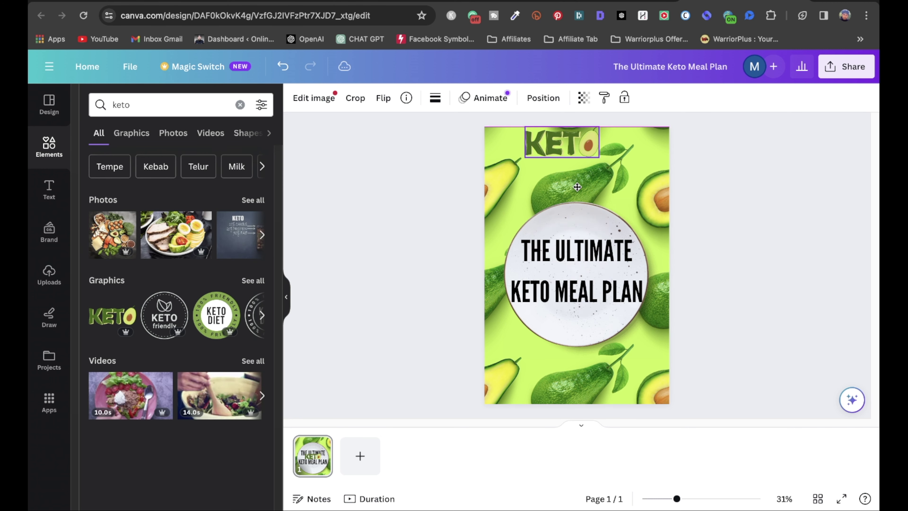
{"action": "left_click", "coordinate": [773, 264]}
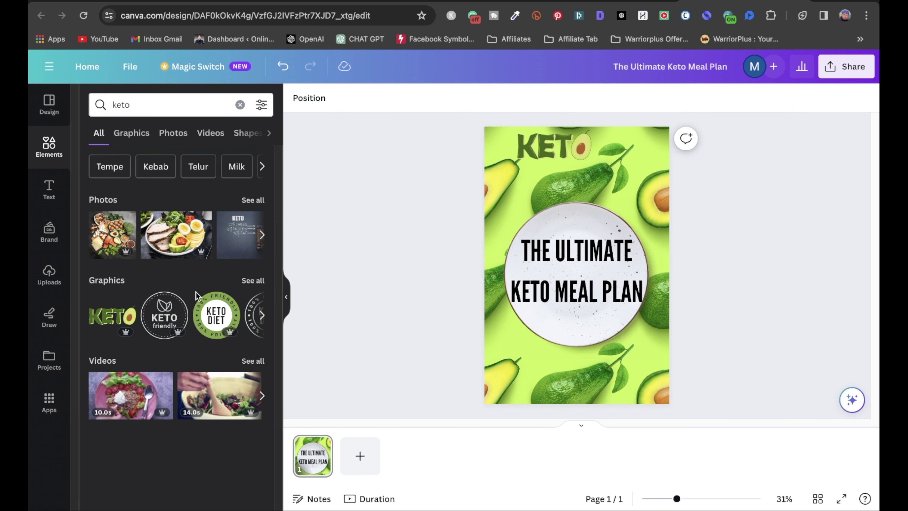
- Add the round green KETO DIET badge, place it in the pin's lower-right corner and shrink it slightly
{"action": "left_click", "coordinate": [232, 313]}
{"action": "left_click_drag", "start_coordinate": [576, 329], "coordinate": [622, 368]}
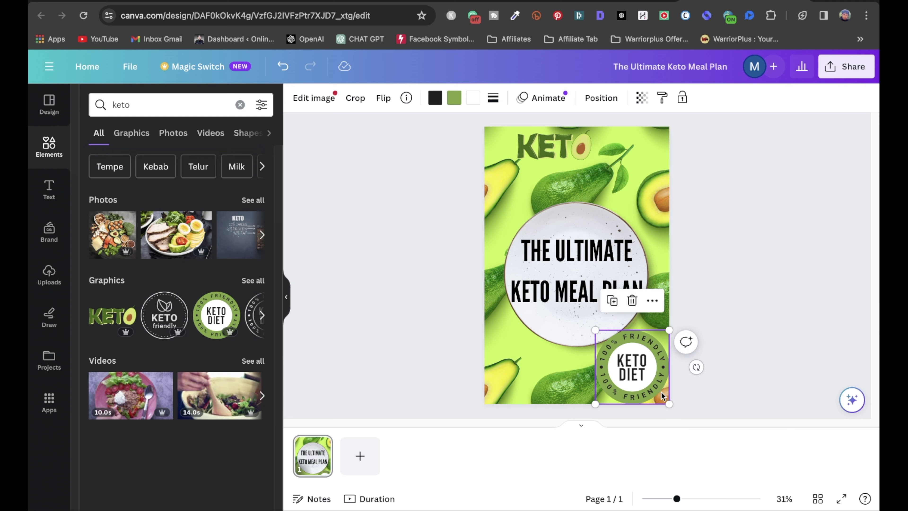
{"action": "left_click_drag", "start_coordinate": [666, 401], "coordinate": [636, 373]}
{"action": "left_click", "coordinate": [744, 299]}
{"action": "left_click", "coordinate": [707, 298]}
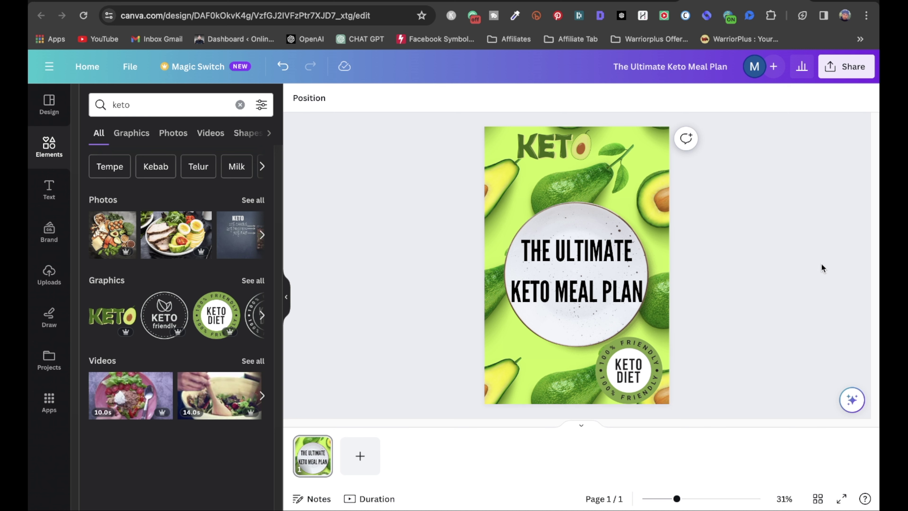
- View the sharing and download options for the finished pin design
{"action": "left_click", "coordinate": [855, 67]}
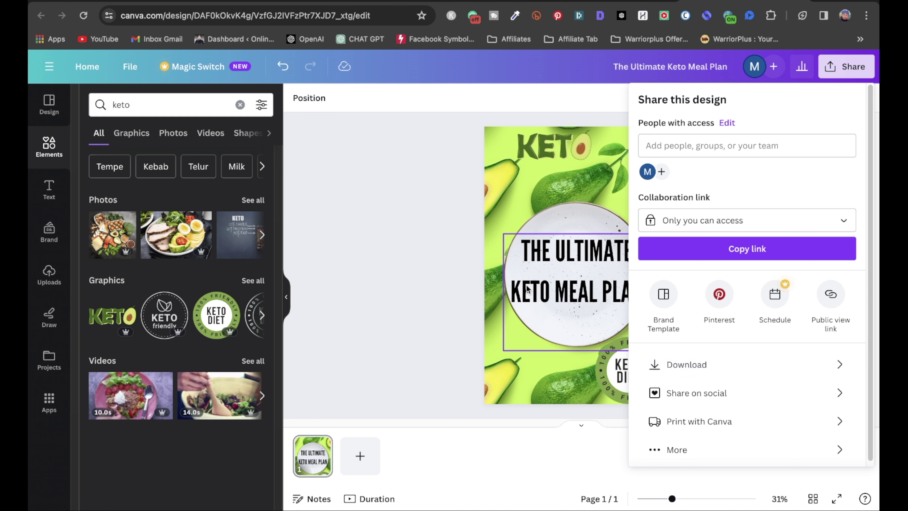
{"action": "left_click", "coordinate": [584, 307]}
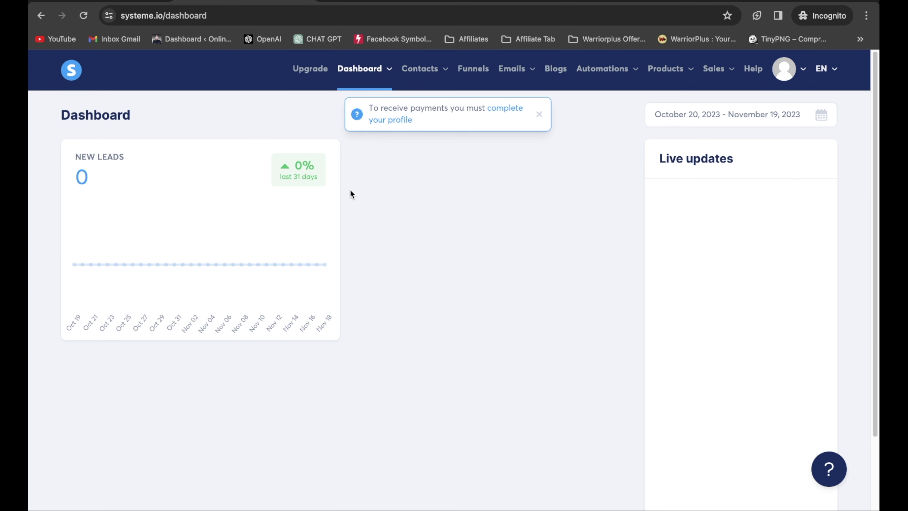
- Dismiss the complete-your-profile notice on the systeme.io dashboard and view the Contacts options
{"action": "left_click", "coordinate": [540, 115]}
{"action": "mouse_move", "coordinate": [423, 71]}
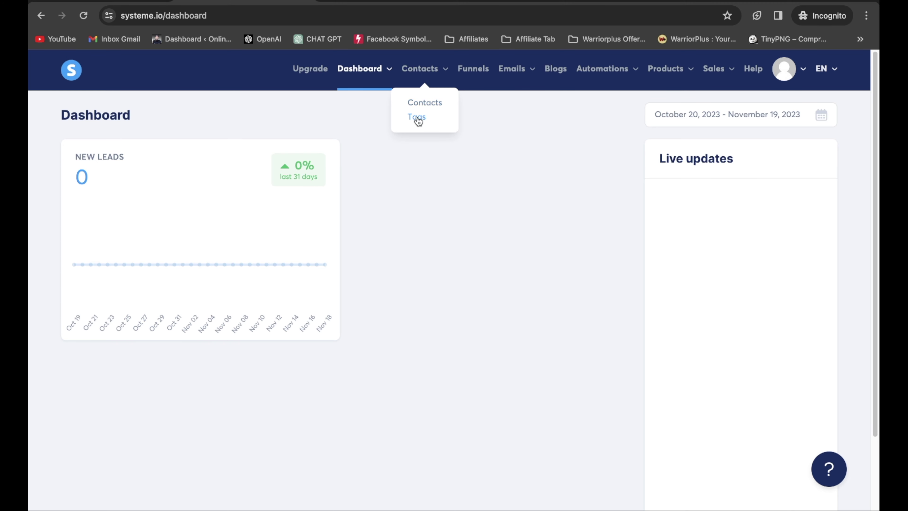
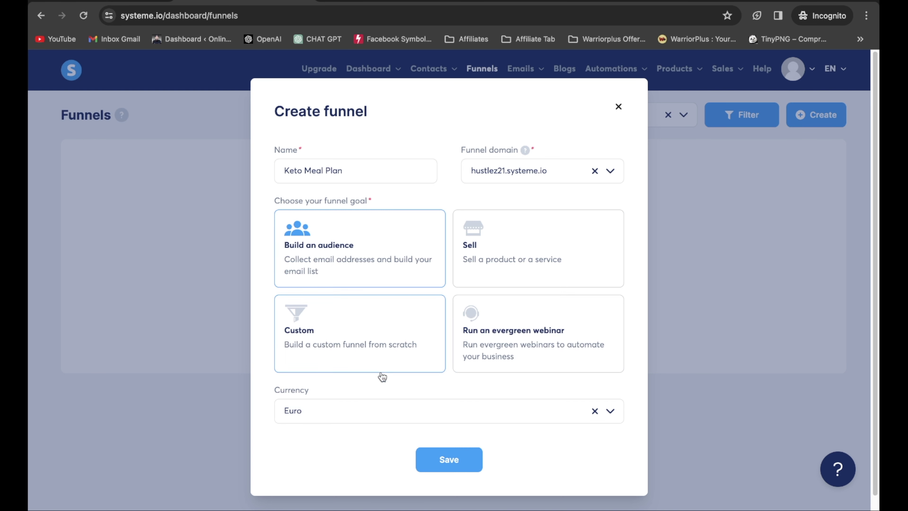
- Set the Keto Meal Plan funnel's currency to U.S. Dollar and save the new funnel
{"action": "left_click", "coordinate": [611, 411]}
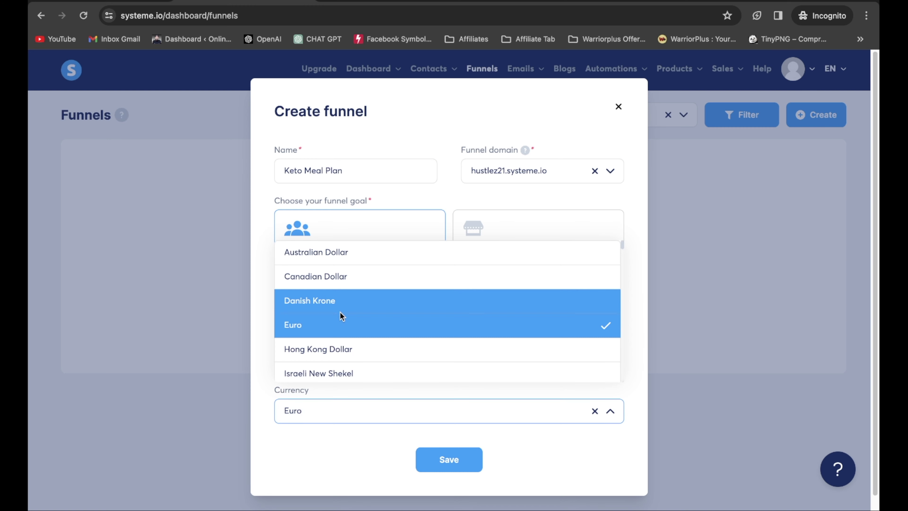
{"action": "scroll", "coordinate": [341, 311], "scroll_direction": "down", "scroll_amount": 2}
{"action": "scroll", "coordinate": [338, 326], "scroll_direction": "down", "scroll_amount": 8}
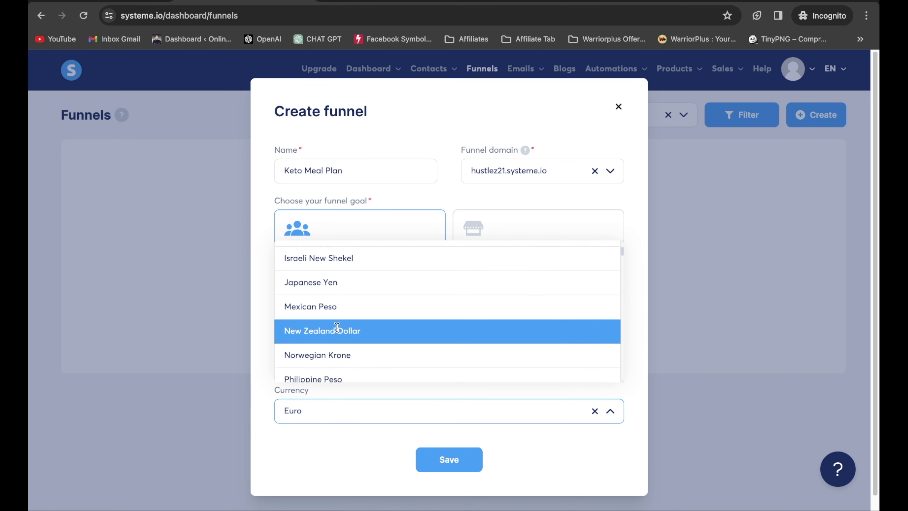
{"action": "scroll", "coordinate": [335, 333], "scroll_direction": "down", "scroll_amount": 2}
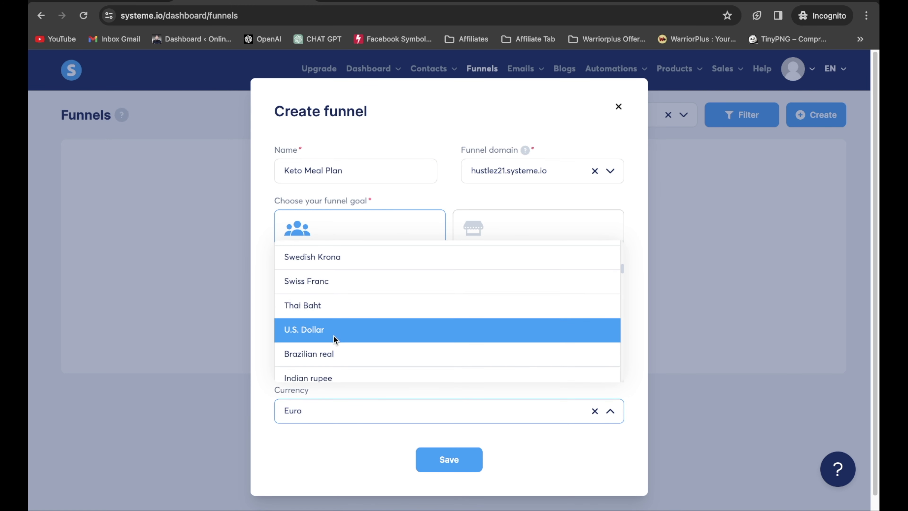
{"action": "left_click", "coordinate": [335, 333]}
{"action": "left_click", "coordinate": [459, 471]}
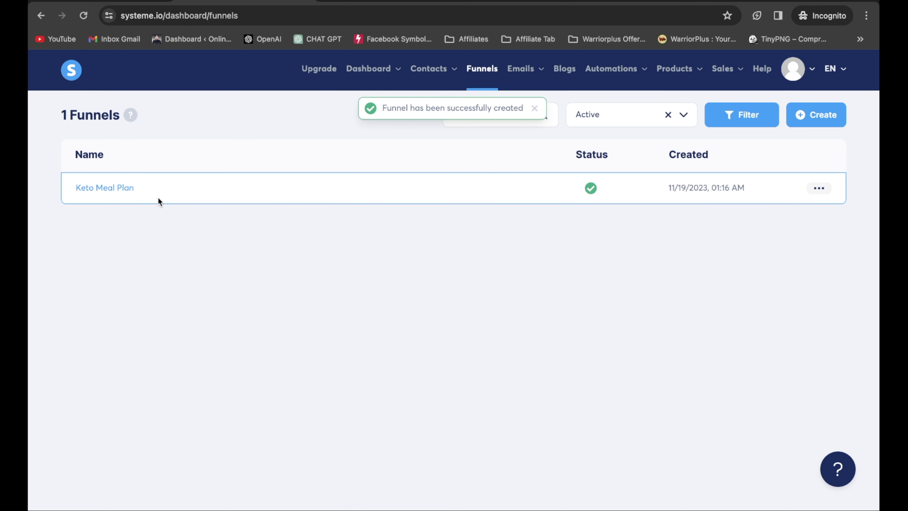
- Open the Keto Meal Plan funnel and show 30 squeeze page templates per page
{"action": "left_click", "coordinate": [97, 194]}
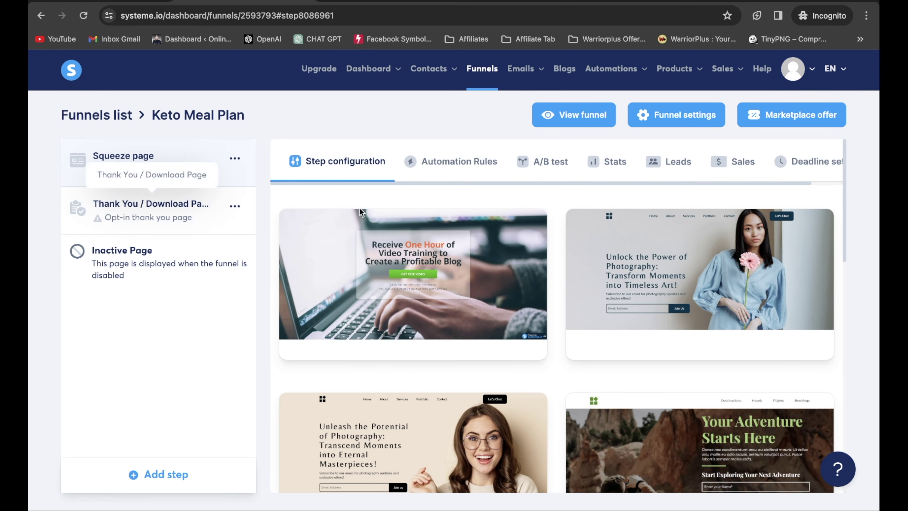
{"action": "mouse_move", "coordinate": [423, 344]}
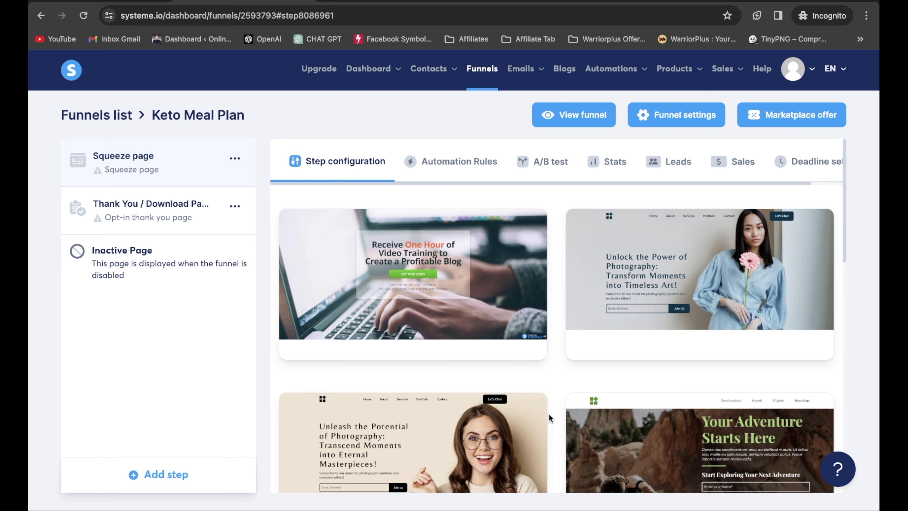
{"action": "scroll", "coordinate": [783, 322], "scroll_direction": "down", "scroll_amount": 8}
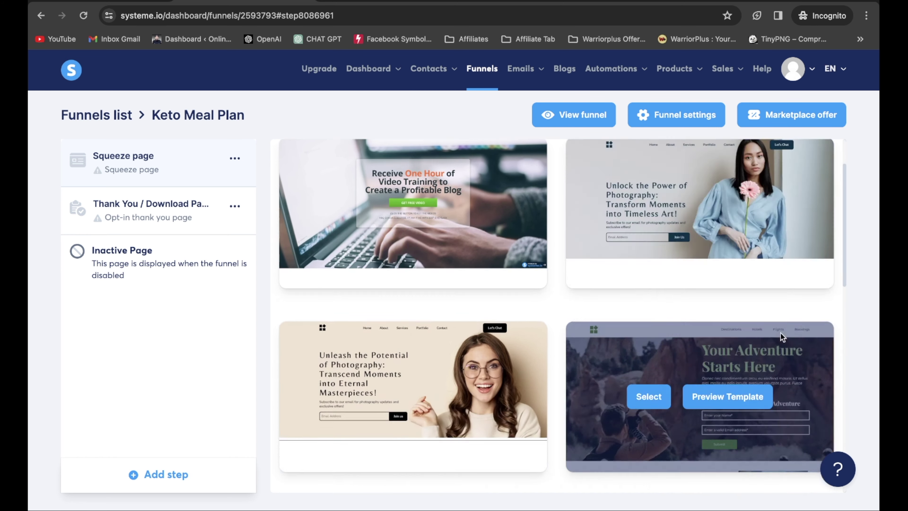
{"action": "mouse_move", "coordinate": [769, 356]}
{"action": "scroll", "coordinate": [769, 355], "scroll_direction": "down", "scroll_amount": 5}
{"action": "scroll", "coordinate": [801, 405], "scroll_direction": "down", "scroll_amount": 5}
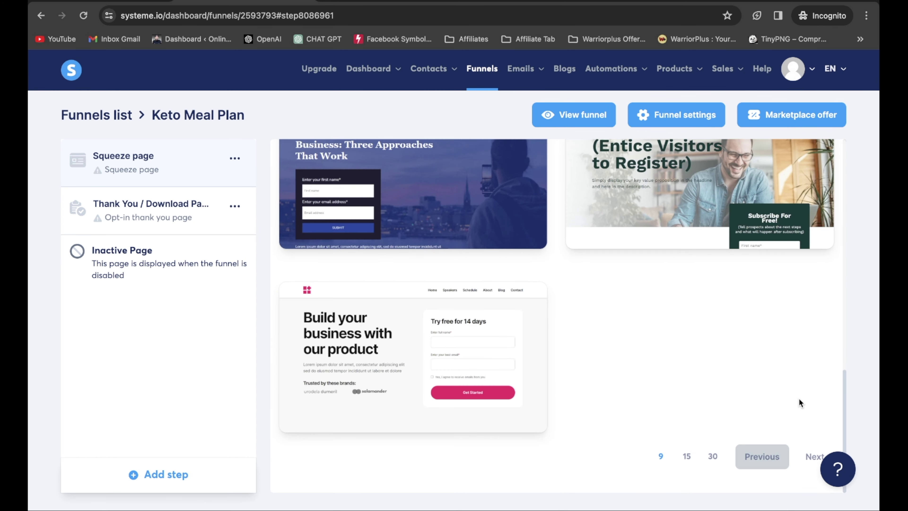
{"action": "left_click", "coordinate": [712, 458]}
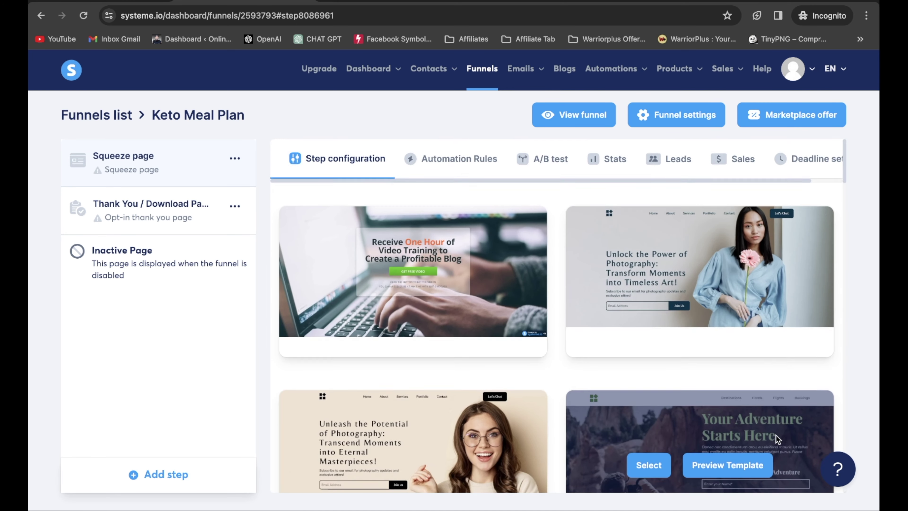
- Select the "The 3 step system to sell on autopilot!" template with the green mountain background for the squeeze page
{"action": "scroll", "coordinate": [762, 443], "scroll_direction": "down", "scroll_amount": 20}
{"action": "scroll", "coordinate": [763, 444], "scroll_direction": "down", "scroll_amount": 20}
{"action": "mouse_move", "coordinate": [761, 324]}
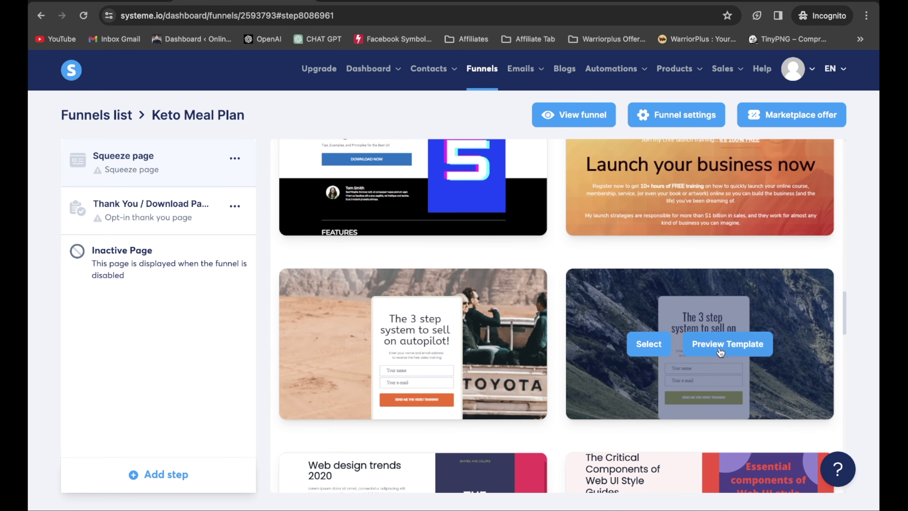
{"action": "left_click", "coordinate": [650, 354]}
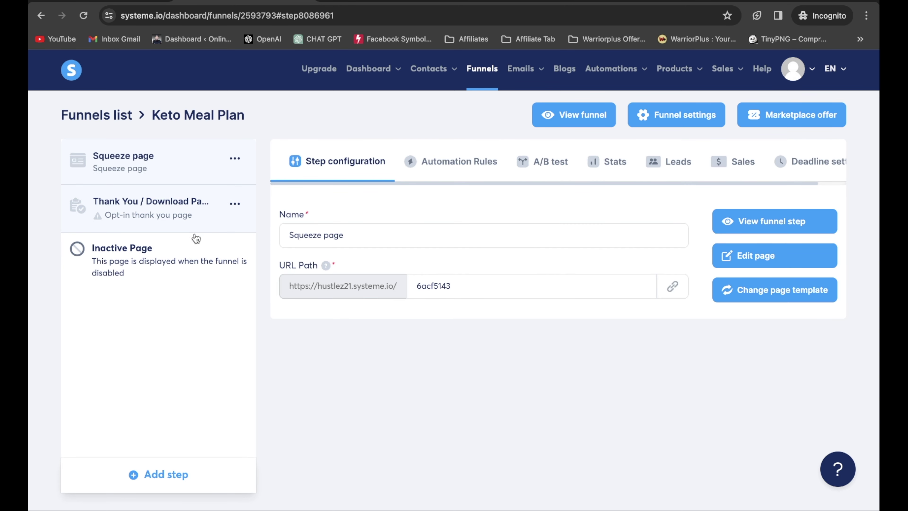
- Rename the squeeze page step as "Keto Meal Plan Squeeze page" and open its page for editing
{"action": "left_click", "coordinate": [362, 236]}
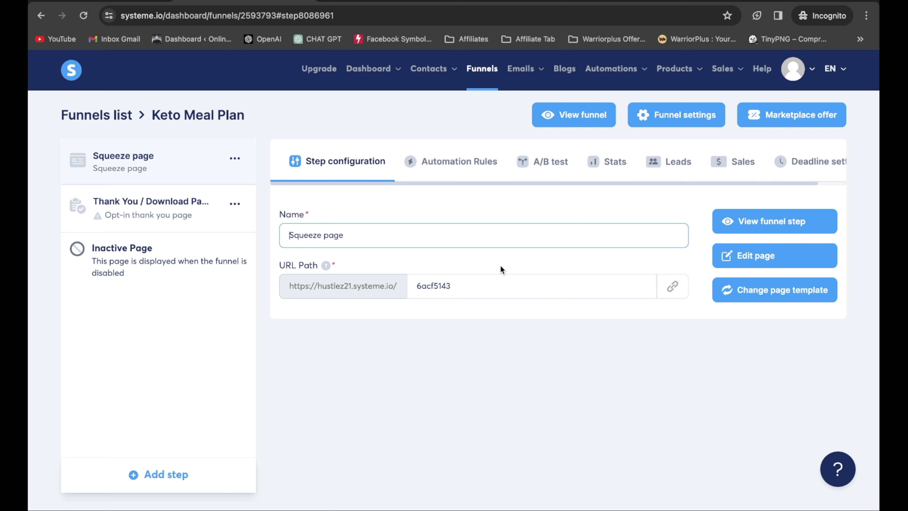
{"action": "type", "text": "Keto Meal Plan"}
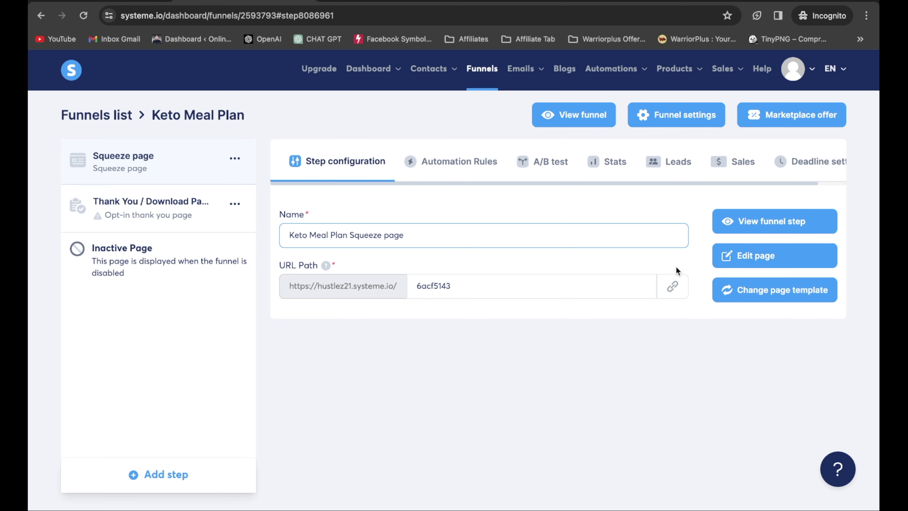
{"action": "left_click", "coordinate": [767, 263]}
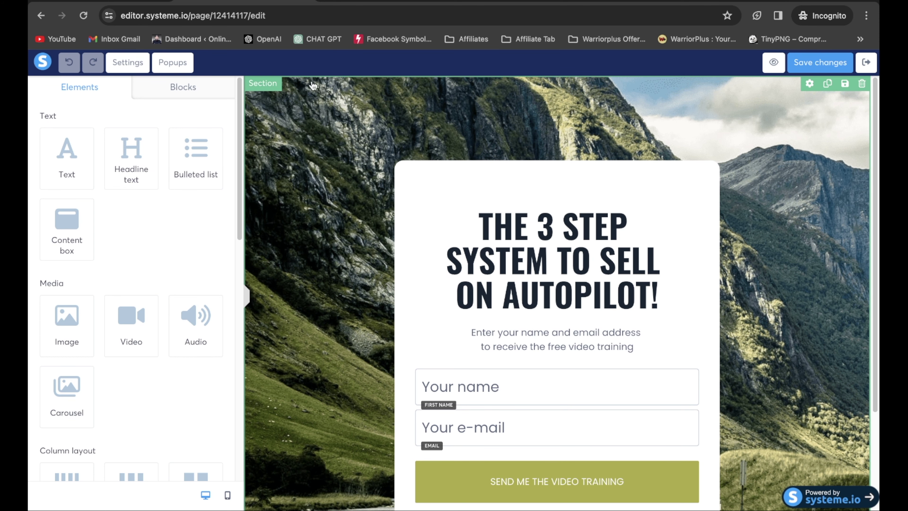
- Remove the mountain background image from the page's main section
{"action": "left_click", "coordinate": [372, 93]}
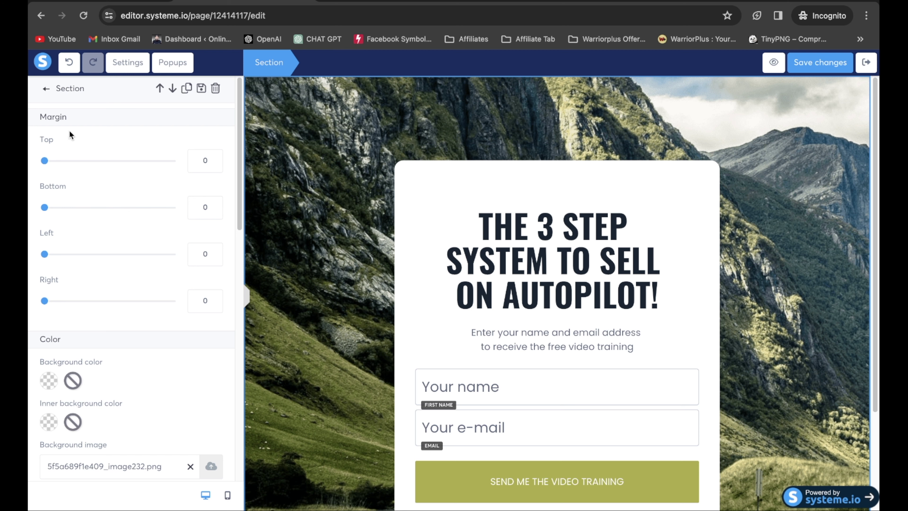
{"action": "scroll", "coordinate": [120, 270], "scroll_direction": "down", "scroll_amount": 4}
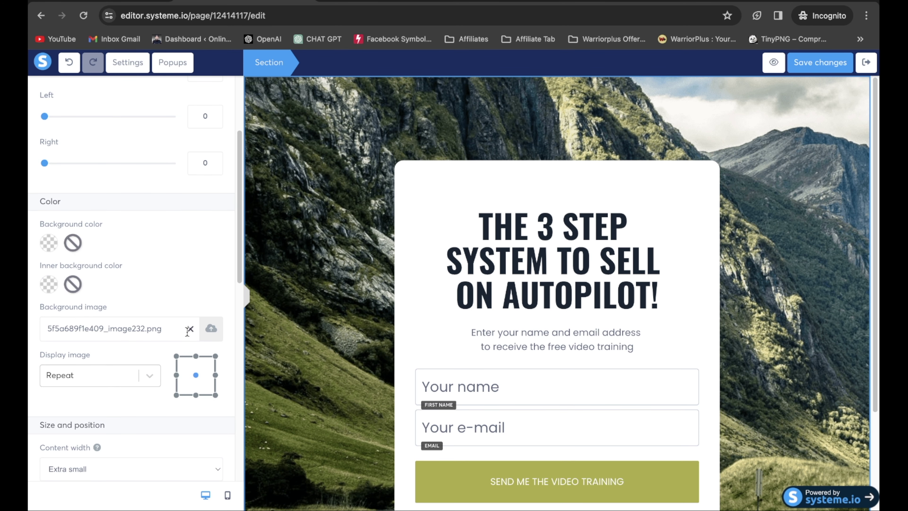
{"action": "left_click", "coordinate": [191, 328]}
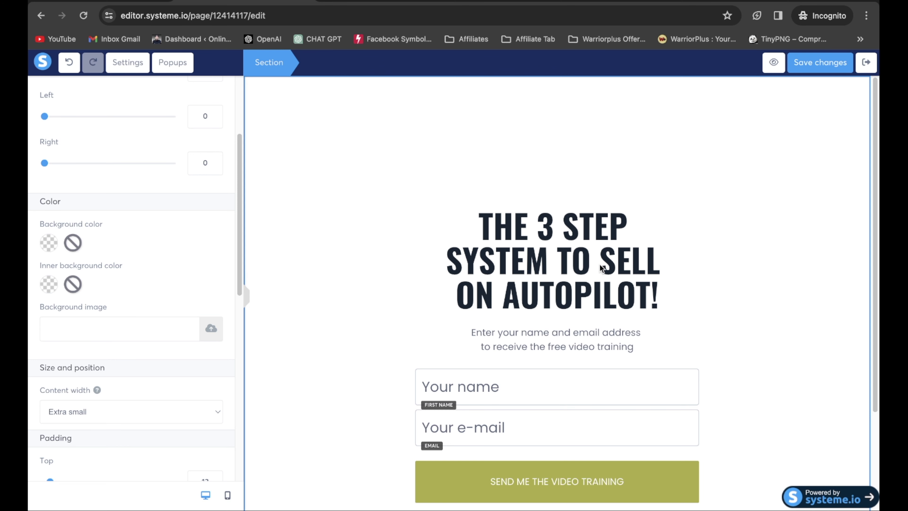
- Replace the page headline with "Discover The Ultimate Keto Meal Plan"
{"action": "left_click", "coordinate": [613, 277]}
{"action": "left_click_drag", "start_coordinate": [661, 304], "coordinate": [474, 210]}
{"action": "type", "text": "D"}
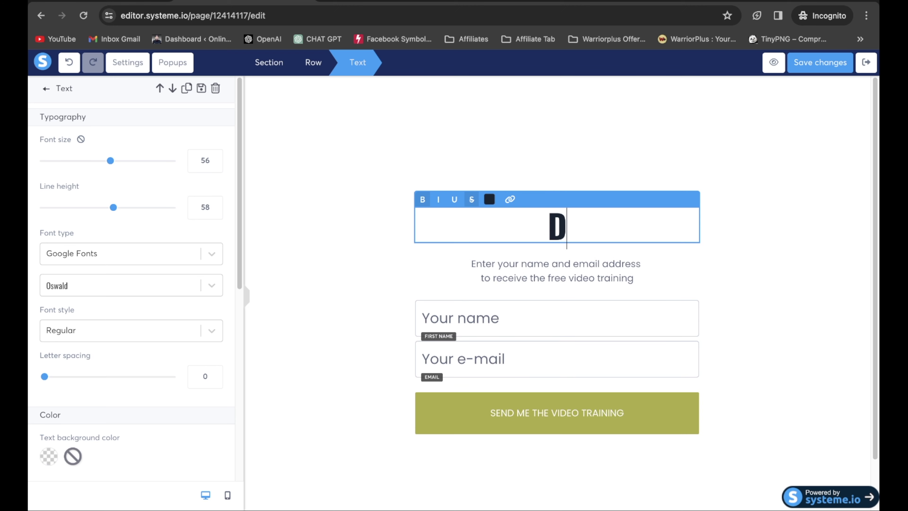
{"action": "type", "text": "iscover The U"}
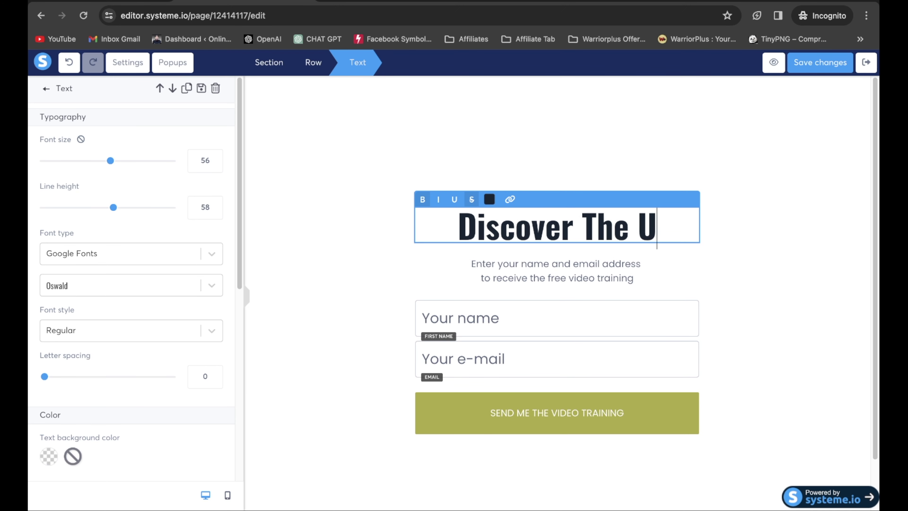
{"action": "type", "text": "ltimate Keto Me"}
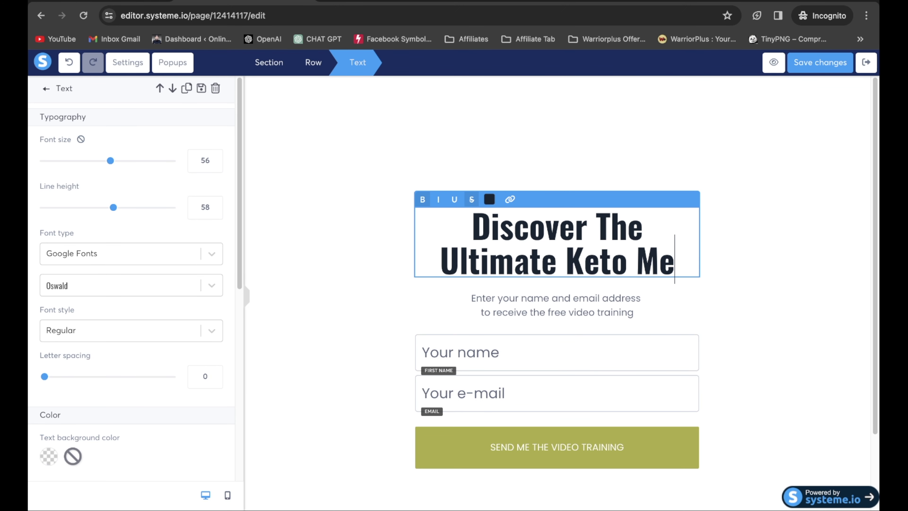
{"action": "type", "text": "al Plan"}
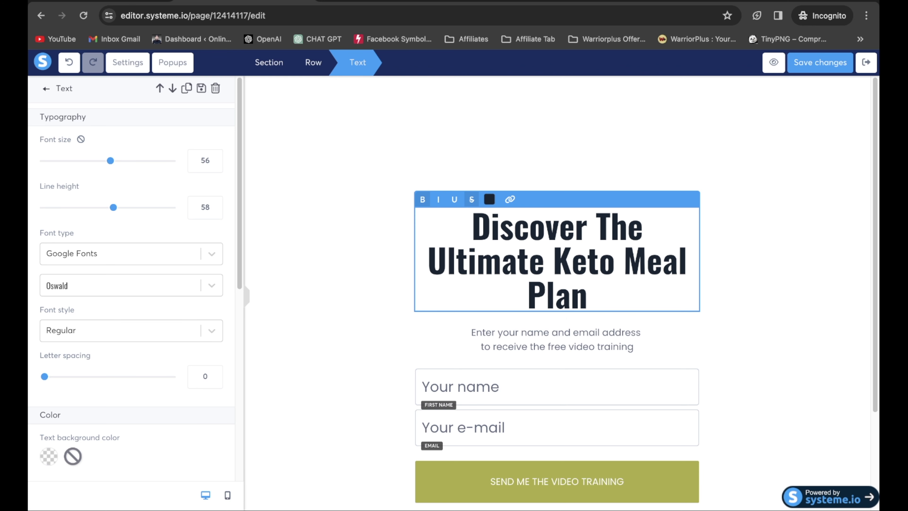
{"action": "left_click", "coordinate": [463, 116]}
- Switch to Pexels and search the free photos for "KETO"
{"action": "scroll", "coordinate": [199, 380], "scroll_direction": "down", "scroll_amount": 3}
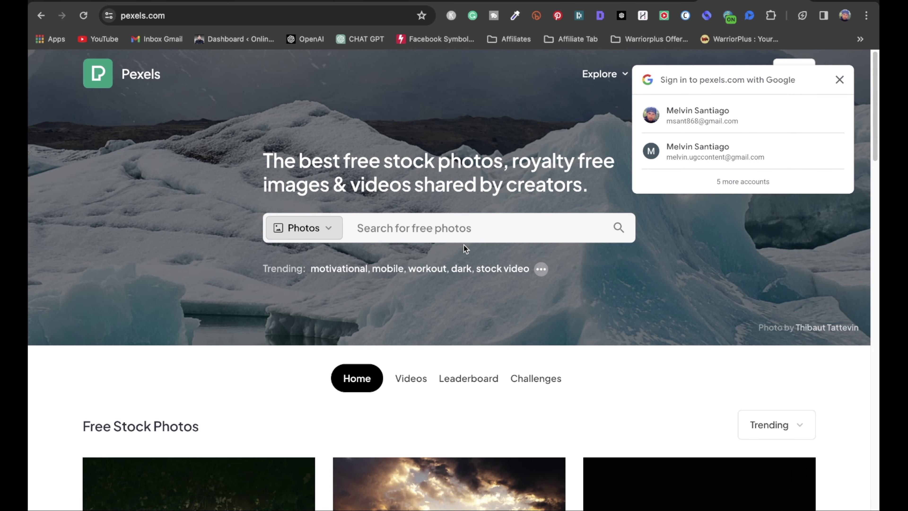
{"action": "left_click", "coordinate": [401, 218]}
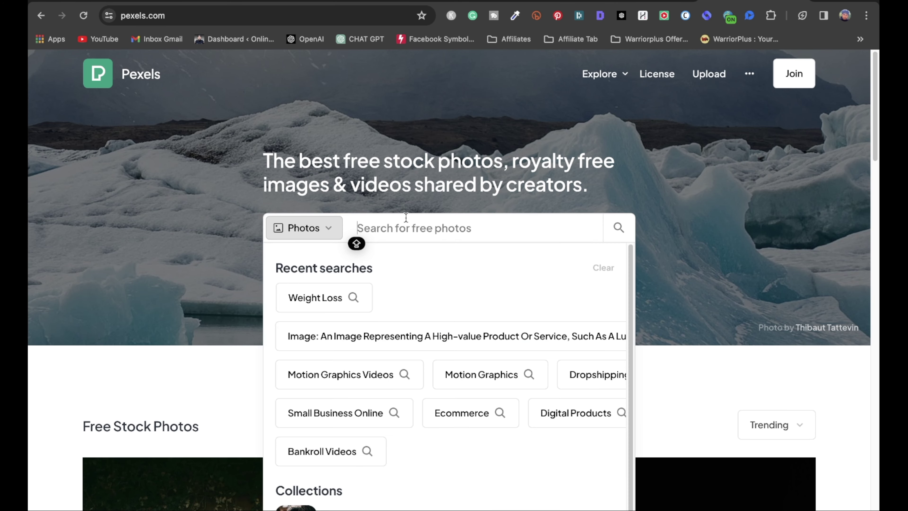
{"action": "type", "text": "KET"}
{"action": "key", "text": "Caps_Lock"}
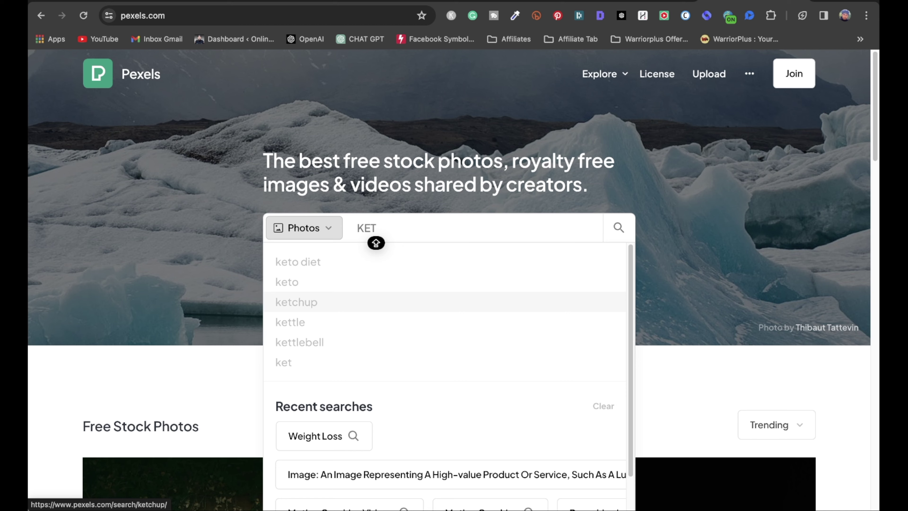
{"action": "type", "text": "O"}
{"action": "key", "text": "Return"}
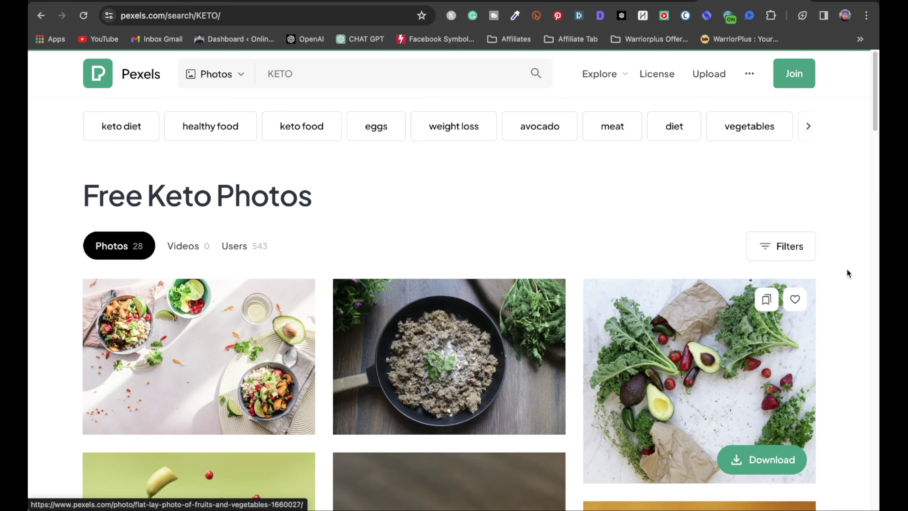
- Download the flat-lay photo of kale, avocados and red vegetables on a white surface
{"action": "scroll", "coordinate": [586, 383], "scroll_direction": "down", "scroll_amount": 5}
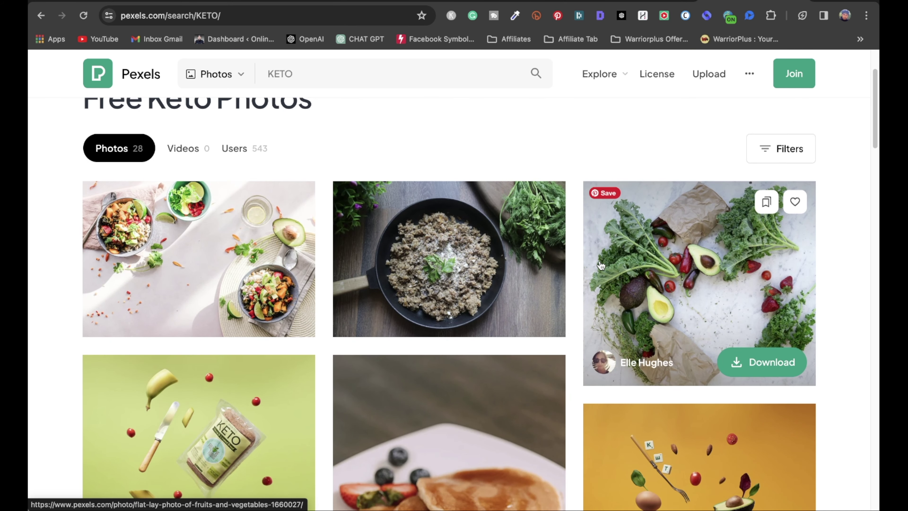
{"action": "scroll", "coordinate": [564, 343], "scroll_direction": "up", "scroll_amount": 2}
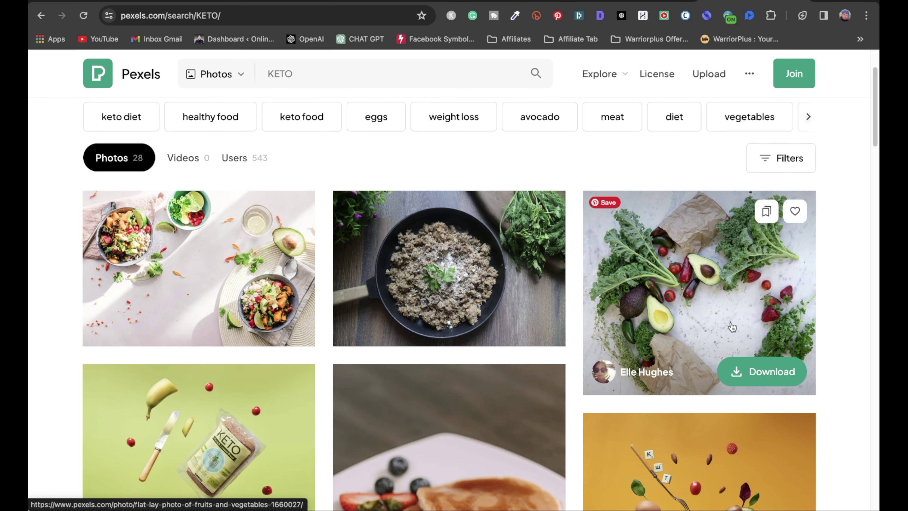
{"action": "left_click", "coordinate": [755, 375]}
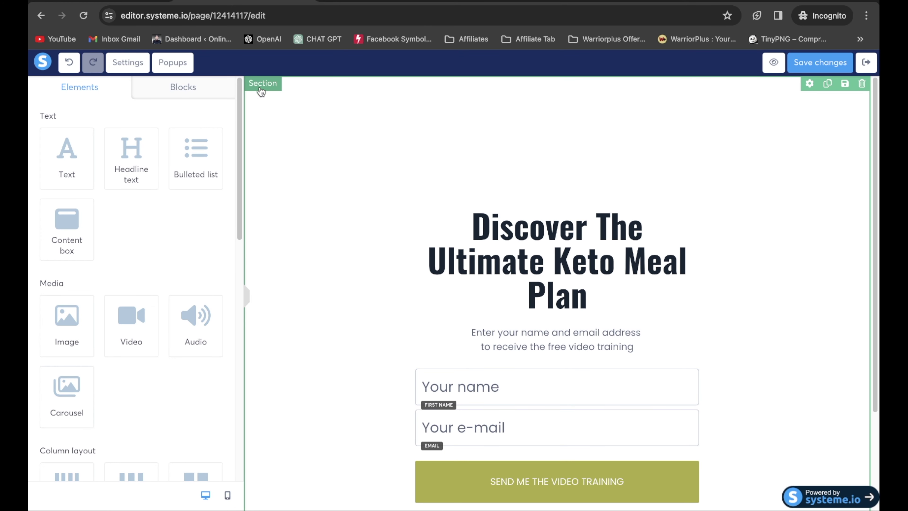
- Back in the systeme.io page editor, upload the downloaded kale and avocado photo and insert it as the section's background image
{"action": "left_click", "coordinate": [305, 95]}
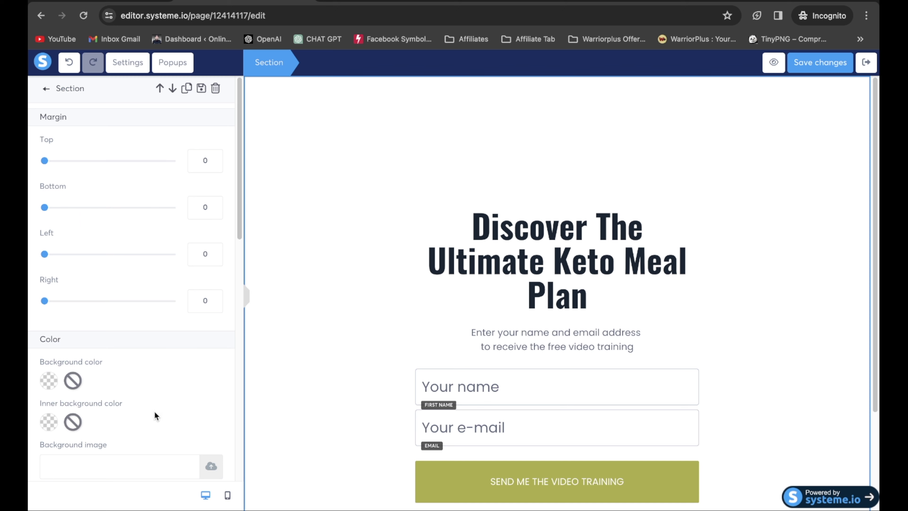
{"action": "scroll", "coordinate": [157, 408], "scroll_direction": "down", "scroll_amount": 3}
{"action": "left_click", "coordinate": [172, 382]}
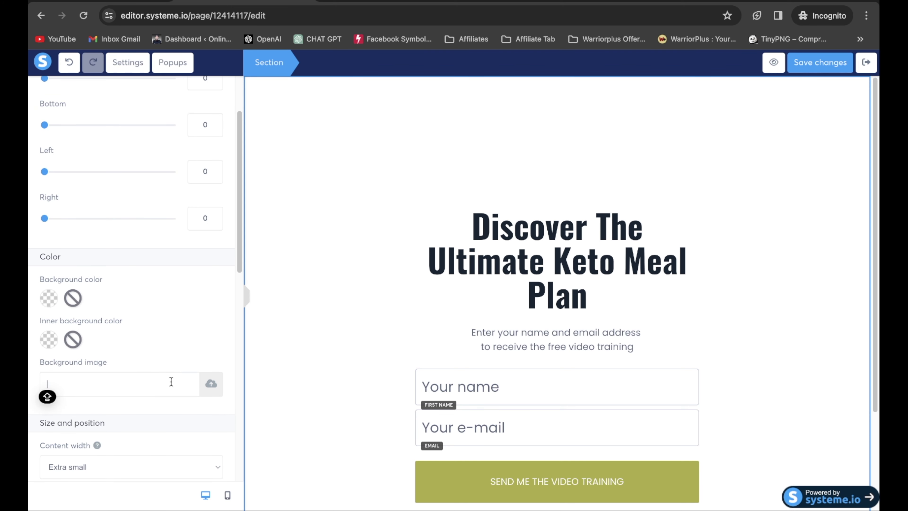
{"action": "left_click", "coordinate": [211, 386]}
{"action": "left_click", "coordinate": [455, 315]}
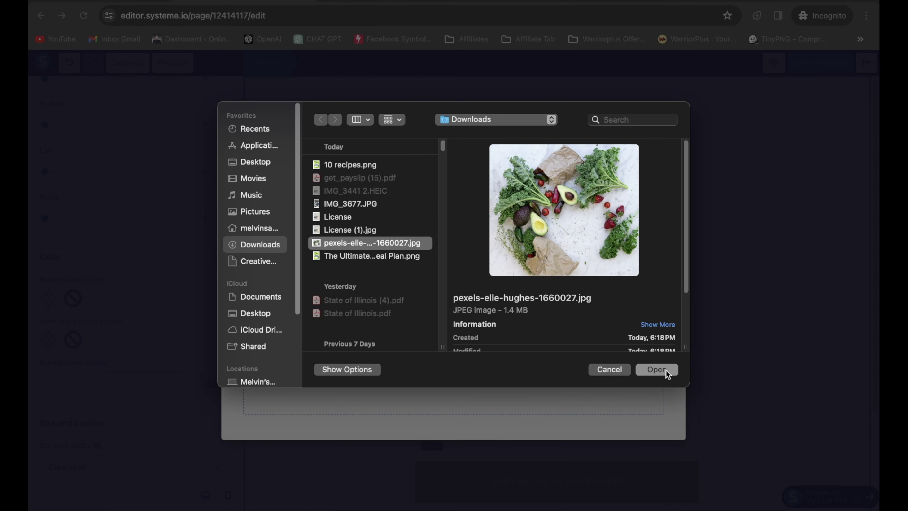
{"action": "left_click", "coordinate": [656, 369]}
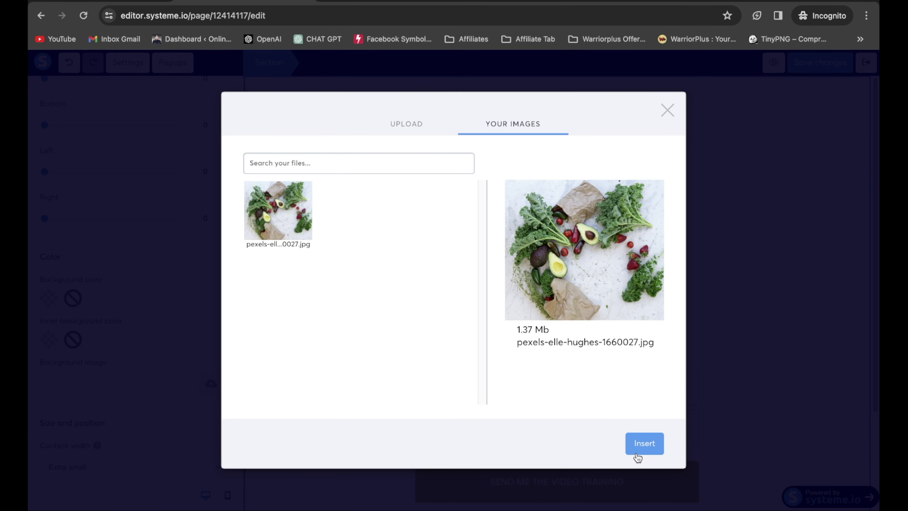
{"action": "left_click", "coordinate": [640, 452]}
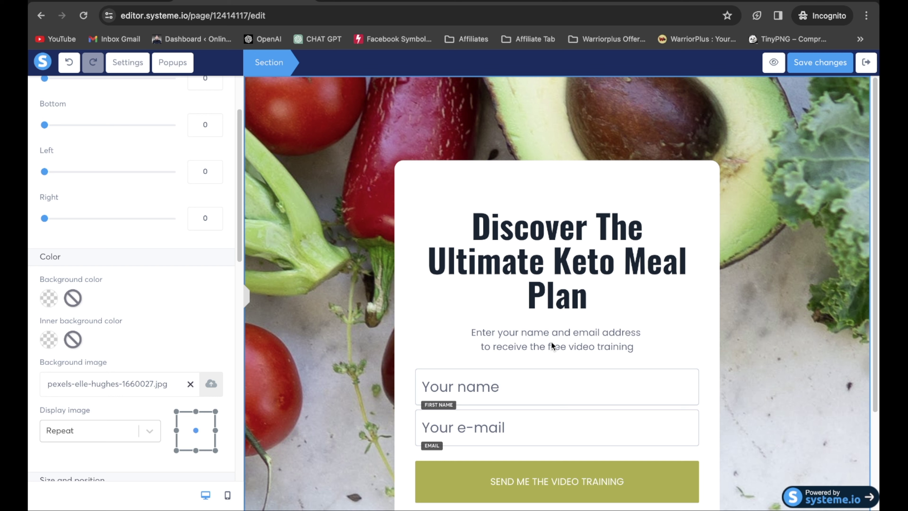
- Delete the text about entering a name and email address for the free video training below the headline
{"action": "left_click", "coordinate": [566, 348]}
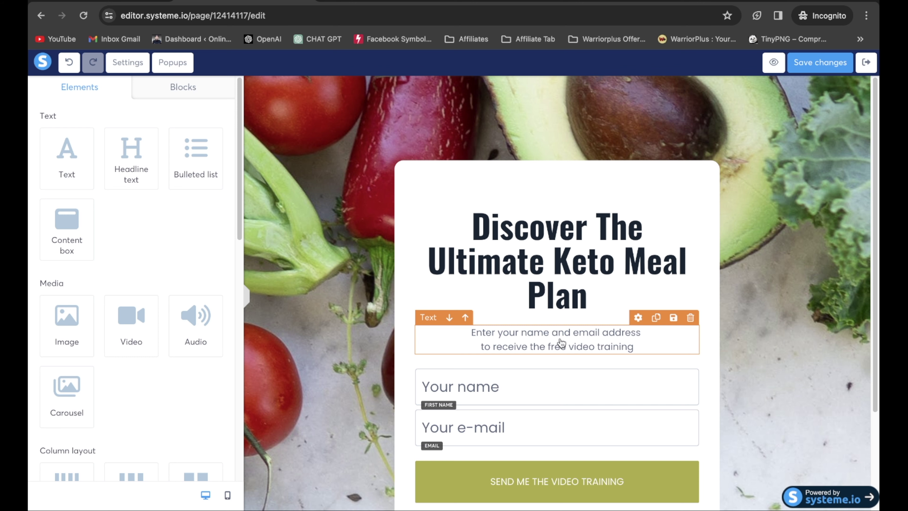
{"action": "left_click", "coordinate": [691, 319]}
{"action": "left_click", "coordinate": [552, 89]}
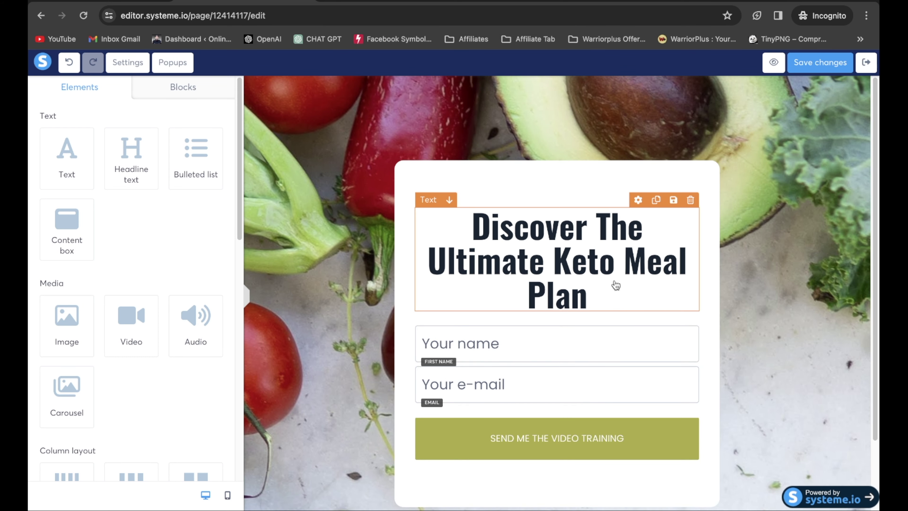
{"action": "left_click", "coordinate": [476, 329]}
{"action": "left_click", "coordinate": [477, 330]}
{"action": "left_click", "coordinate": [478, 332]}
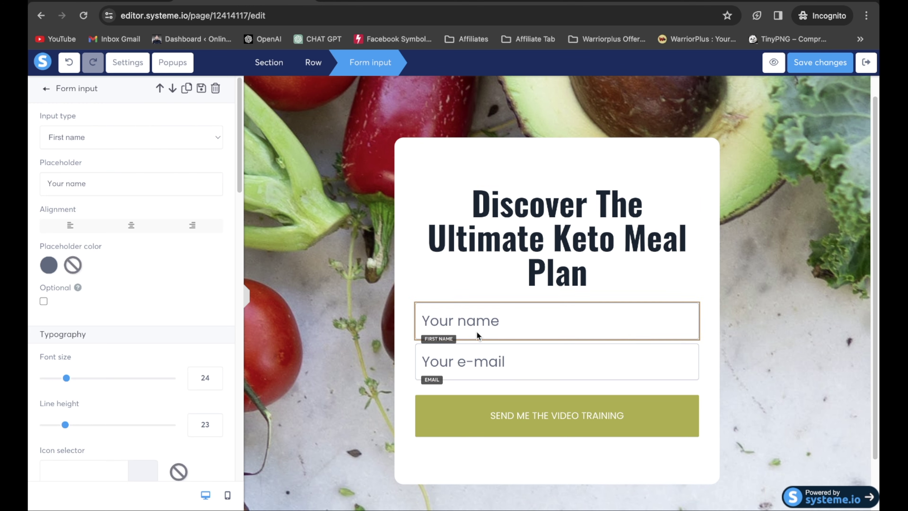
- Replace the squeeze page's submit button text with "Send Me The Keto Meal Plan"
{"action": "left_click", "coordinate": [504, 419]}
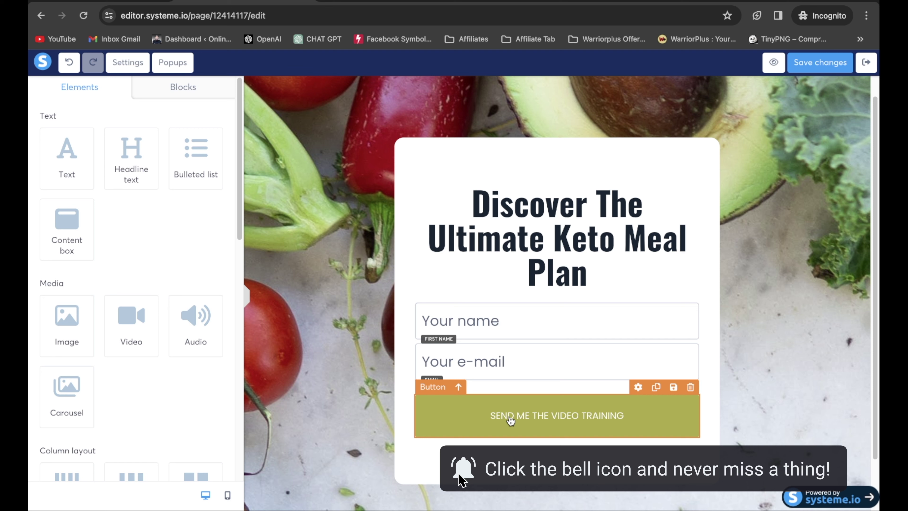
{"action": "left_click", "coordinate": [523, 419]}
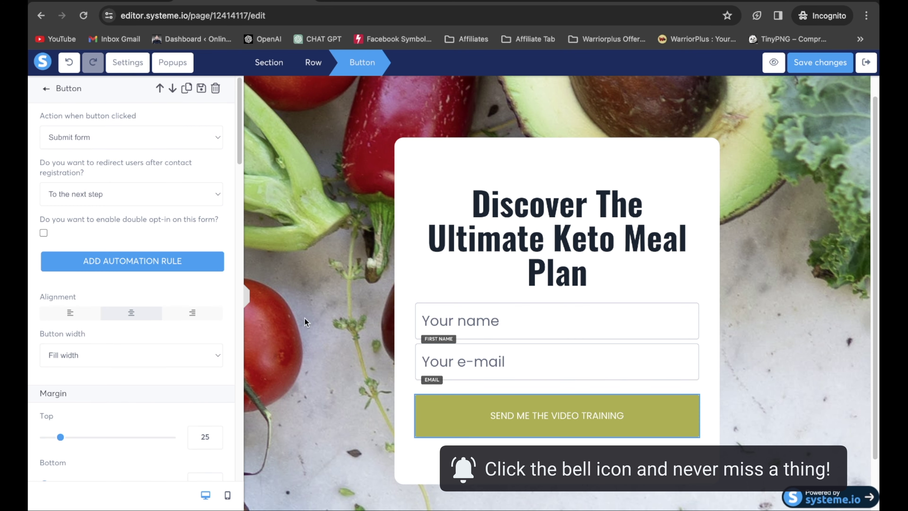
{"action": "scroll", "coordinate": [131, 303], "scroll_direction": "down", "scroll_amount": 5}
{"action": "scroll", "coordinate": [136, 340], "scroll_direction": "down", "scroll_amount": 10}
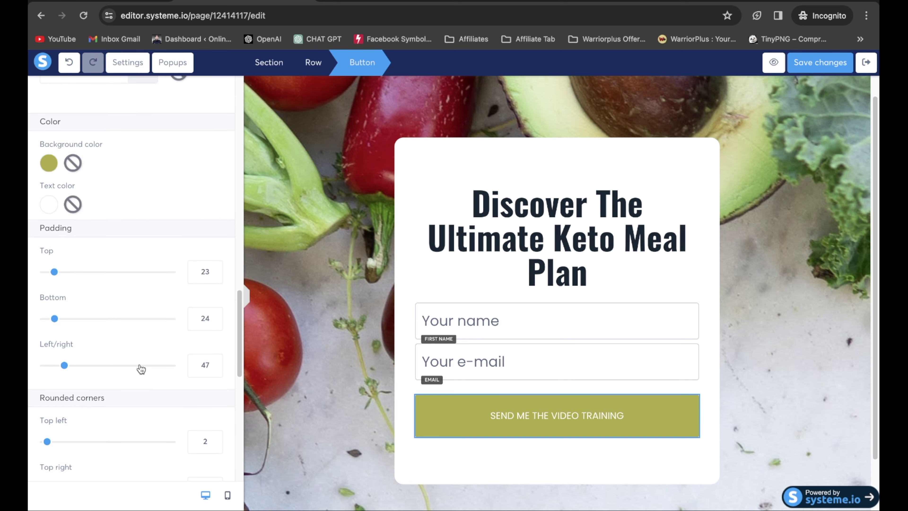
{"action": "scroll", "coordinate": [139, 363], "scroll_direction": "up", "scroll_amount": 6}
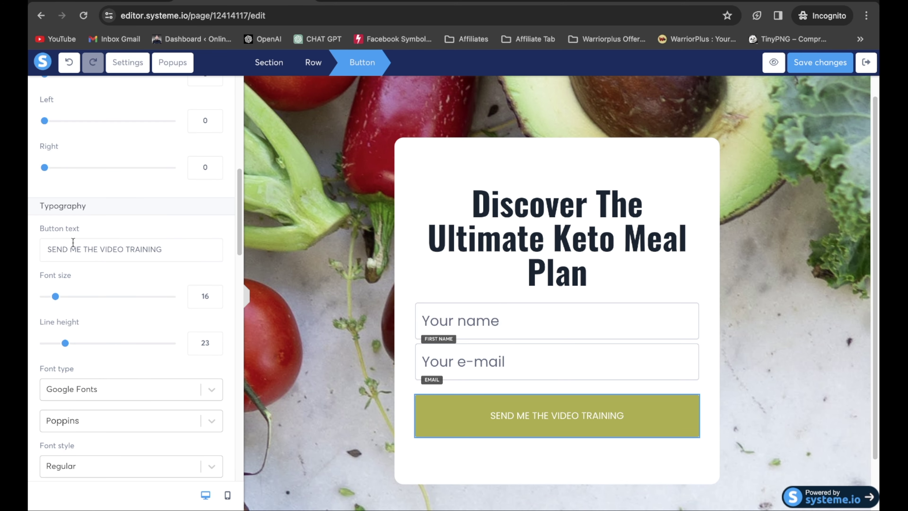
{"action": "triple_click", "coordinate": [171, 254]}
{"action": "key", "text": "BackSpace"}
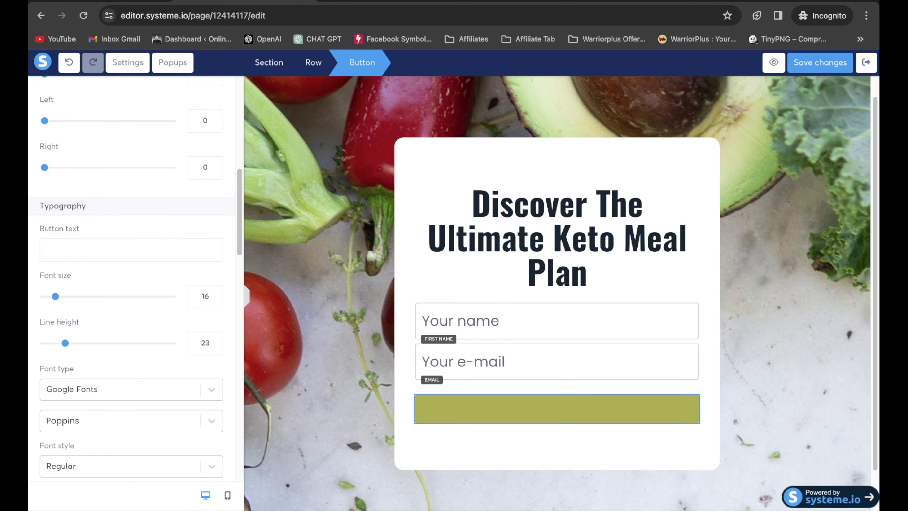
{"action": "type", "text": "Send "}
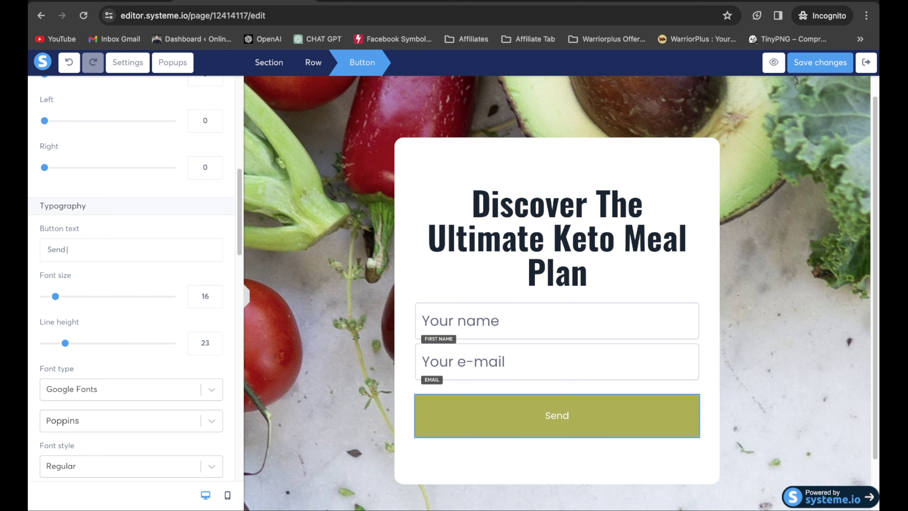
{"action": "type", "text": "Me The Keto "}
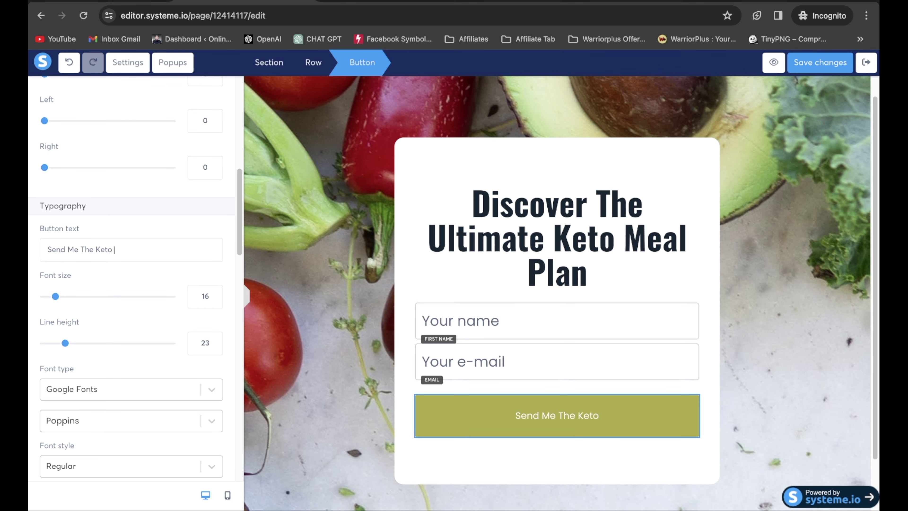
{"action": "type", "text": "Meal Plan"}
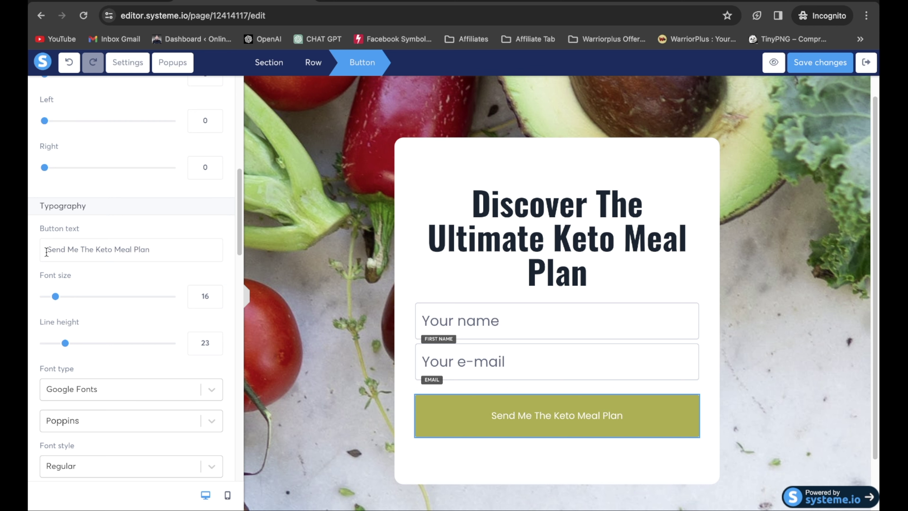
- Change the submit button's font to Oswald and set its font size to 36
{"action": "scroll", "coordinate": [124, 359], "scroll_direction": "down", "scroll_amount": 3}
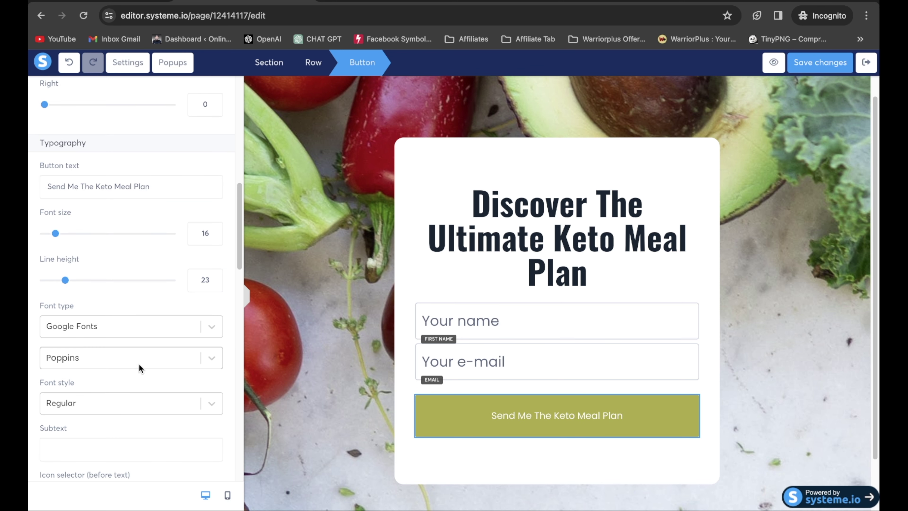
{"action": "left_click", "coordinate": [213, 357]}
{"action": "scroll", "coordinate": [85, 453], "scroll_direction": "down", "scroll_amount": 3}
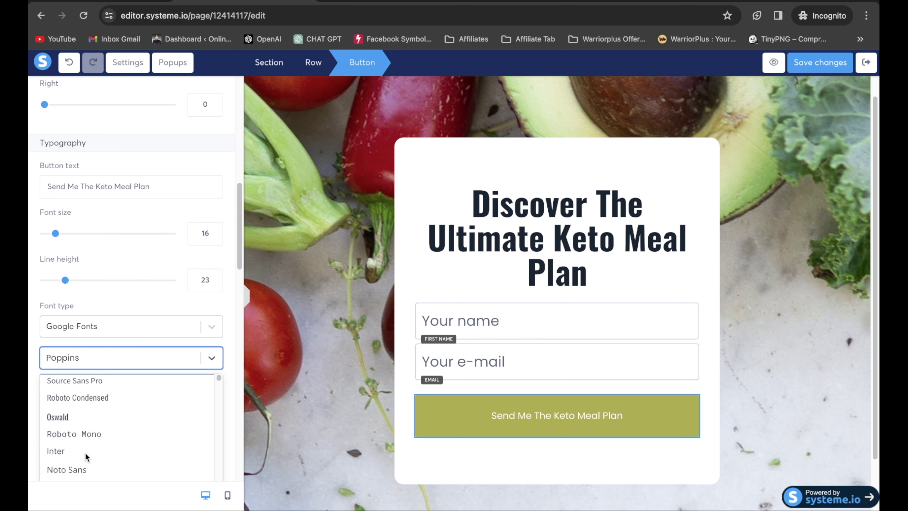
{"action": "scroll", "coordinate": [87, 451], "scroll_direction": "down", "scroll_amount": 2}
{"action": "scroll", "coordinate": [87, 448], "scroll_direction": "up", "scroll_amount": 4}
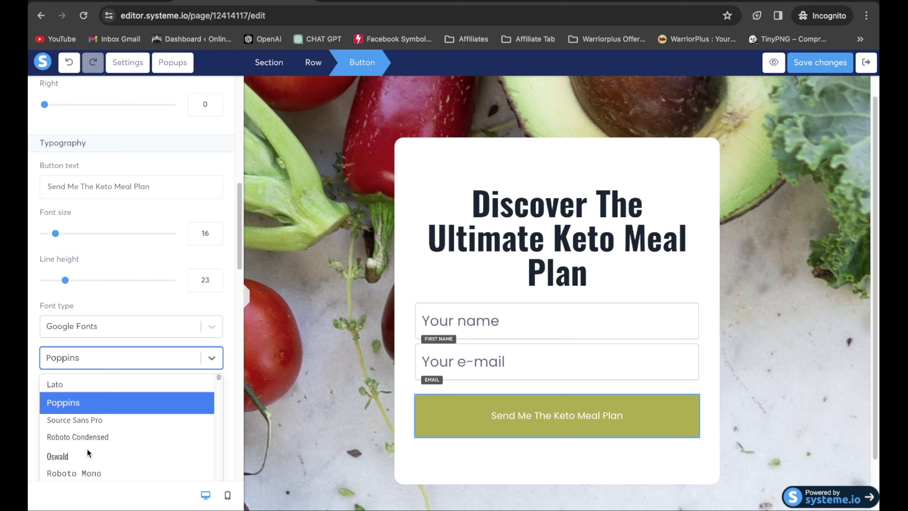
{"action": "left_click", "coordinate": [66, 455]}
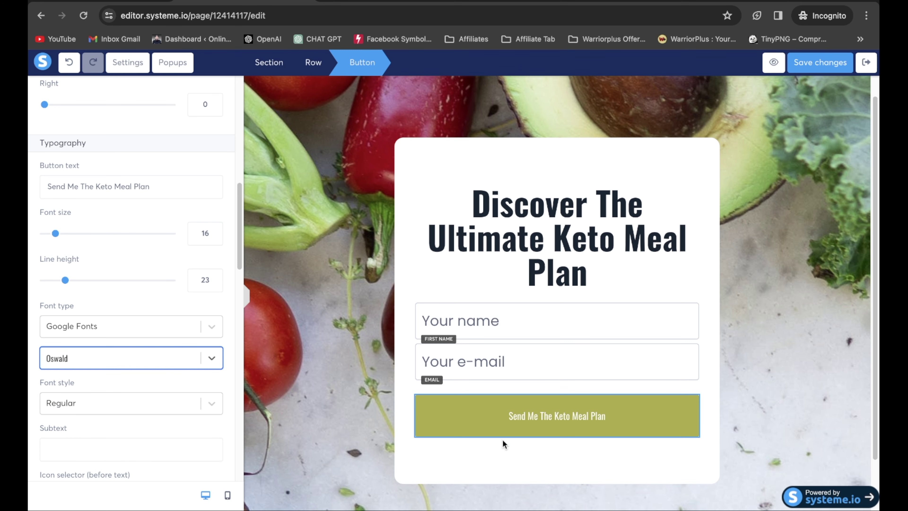
{"action": "left_click", "coordinate": [56, 233]}
{"action": "left_click_drag", "start_coordinate": [56, 234], "coordinate": [83, 237]}
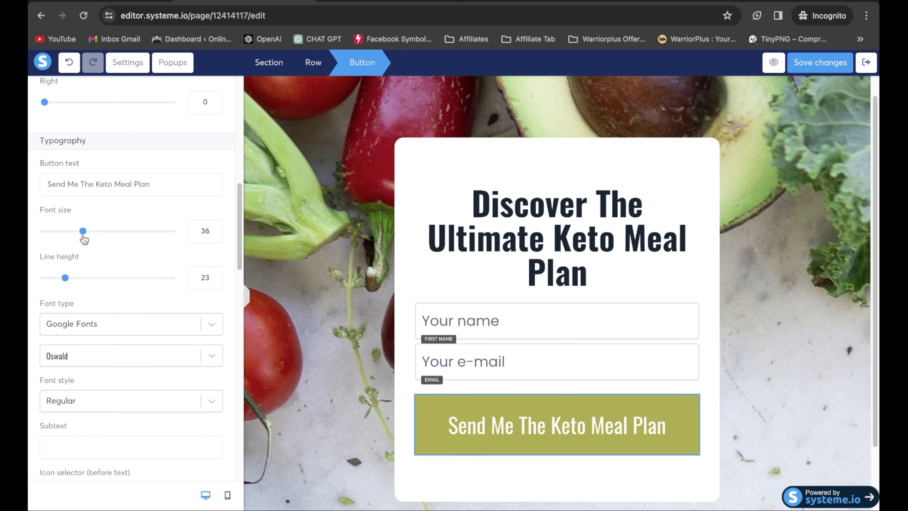
- Change the submit button's background color to the default red D0021B
{"action": "scroll", "coordinate": [144, 269], "scroll_direction": "up", "scroll_amount": 5}
{"action": "scroll", "coordinate": [144, 286], "scroll_direction": "down", "scroll_amount": 8}
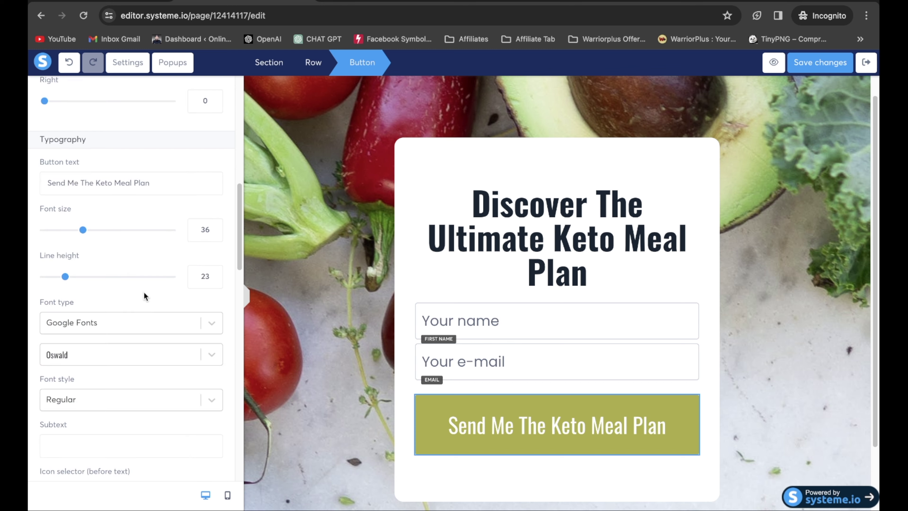
{"action": "scroll", "coordinate": [145, 320], "scroll_direction": "down", "scroll_amount": 3}
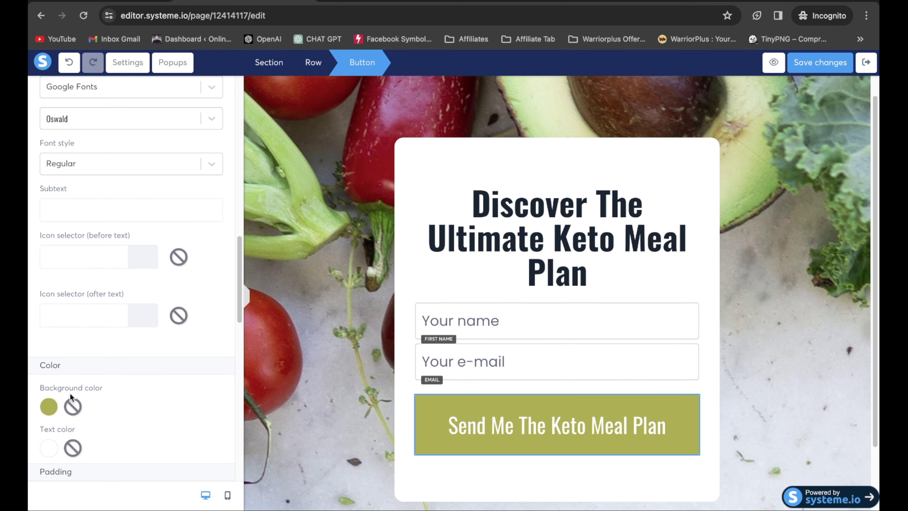
{"action": "left_click", "coordinate": [51, 405]}
{"action": "left_click_drag", "start_coordinate": [137, 307], "coordinate": [107, 307]}
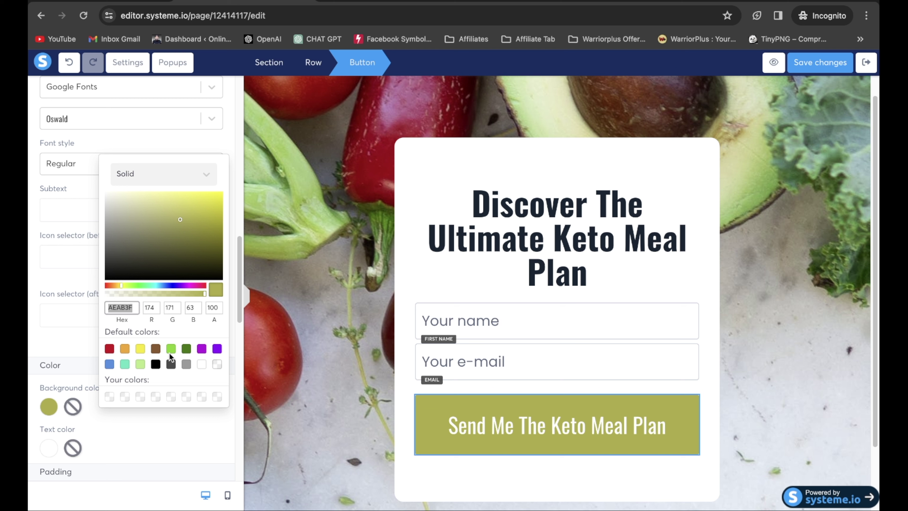
{"action": "left_click", "coordinate": [109, 348]}
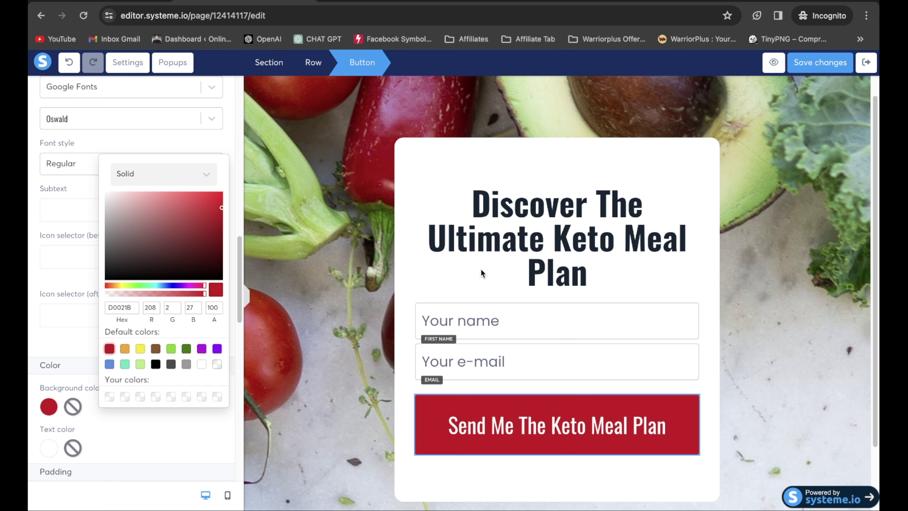
{"action": "left_click", "coordinate": [802, 305]}
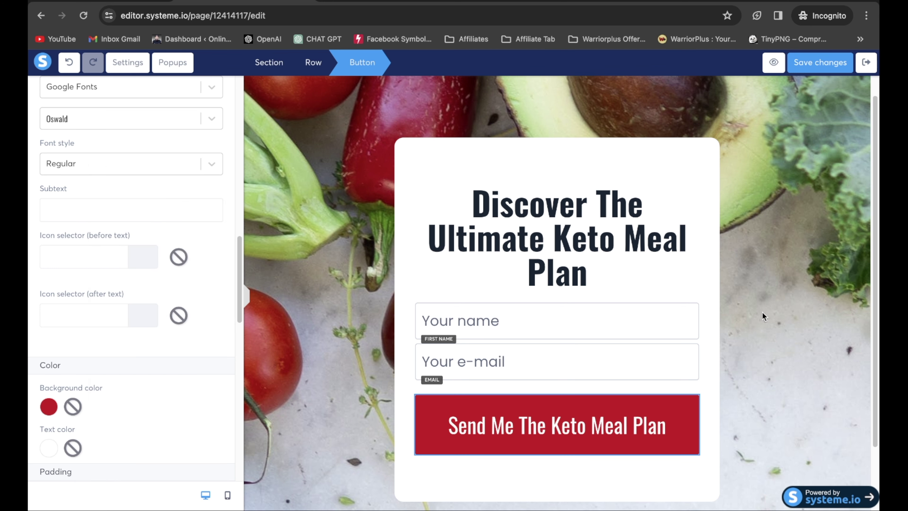
{"action": "left_click", "coordinate": [796, 314]}
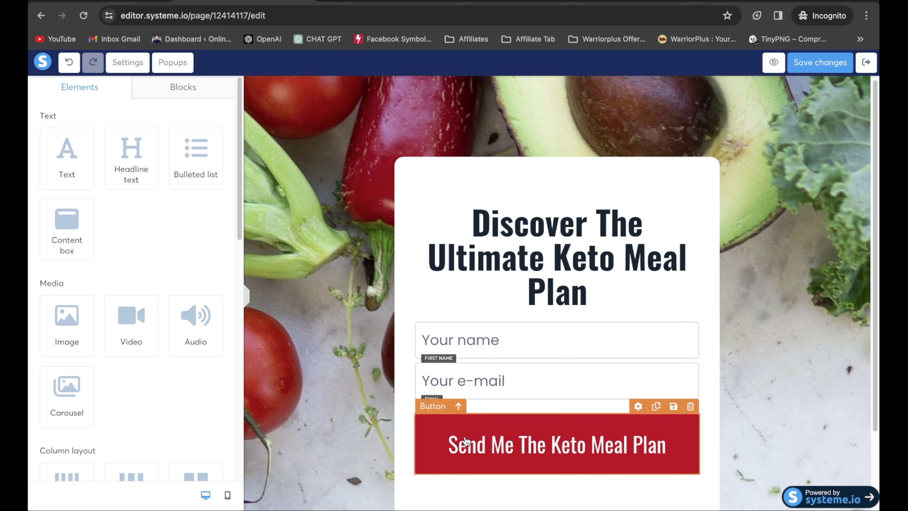
- Save the changes to the squeeze page and exit the page editor
{"action": "left_click", "coordinate": [461, 444]}
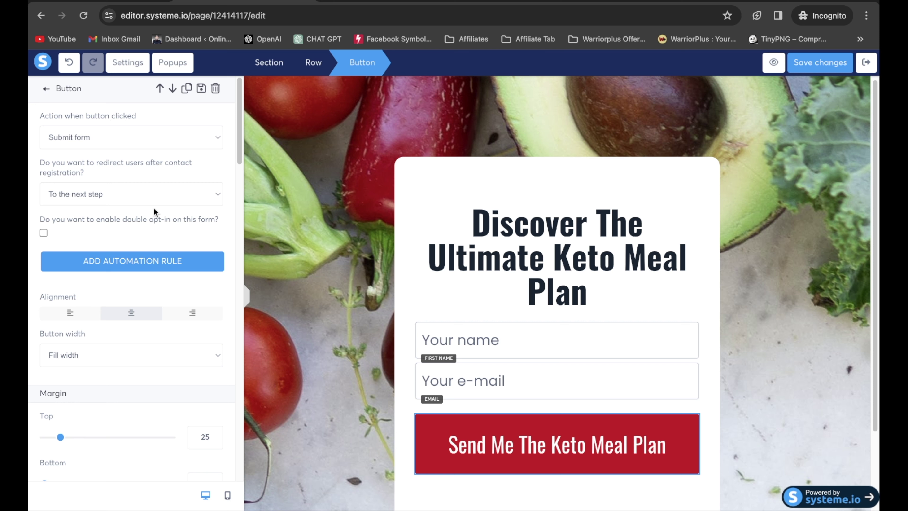
{"action": "left_click", "coordinate": [807, 67]}
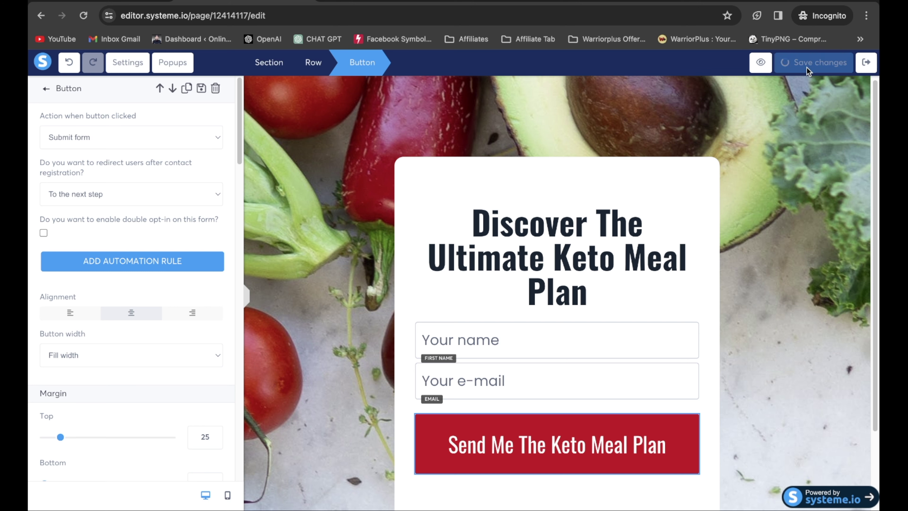
{"action": "left_click", "coordinate": [867, 64]}
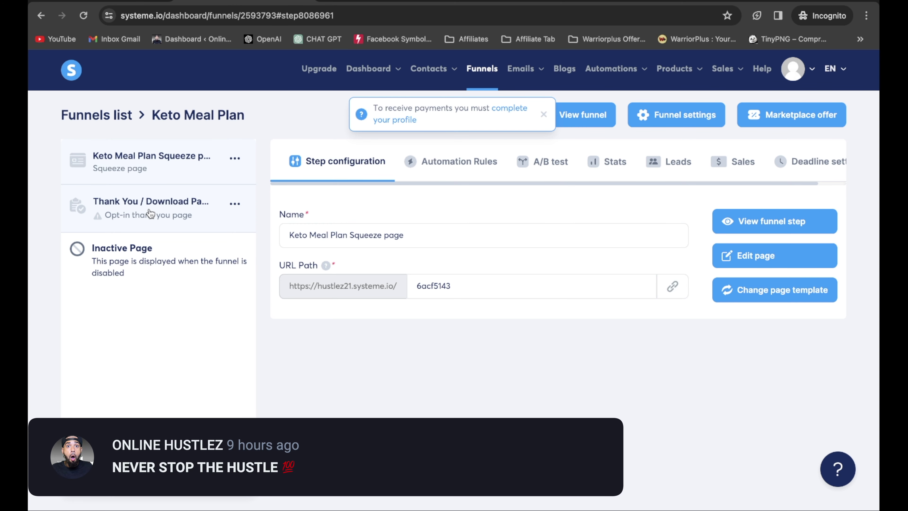
- Apply the "Thank you for registering!" template to the Thank You / Download Page step and open that page for editing
{"action": "left_click", "coordinate": [151, 213]}
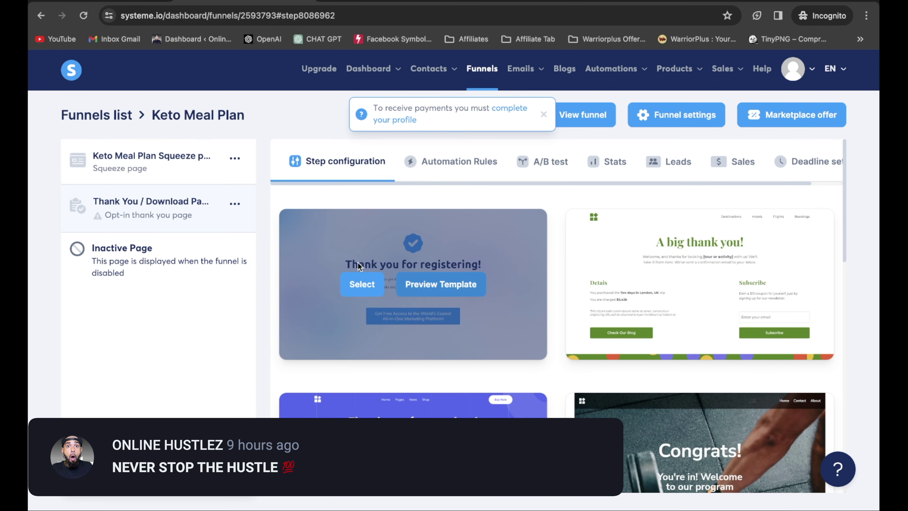
{"action": "scroll", "coordinate": [688, 305], "scroll_direction": "down", "scroll_amount": 10}
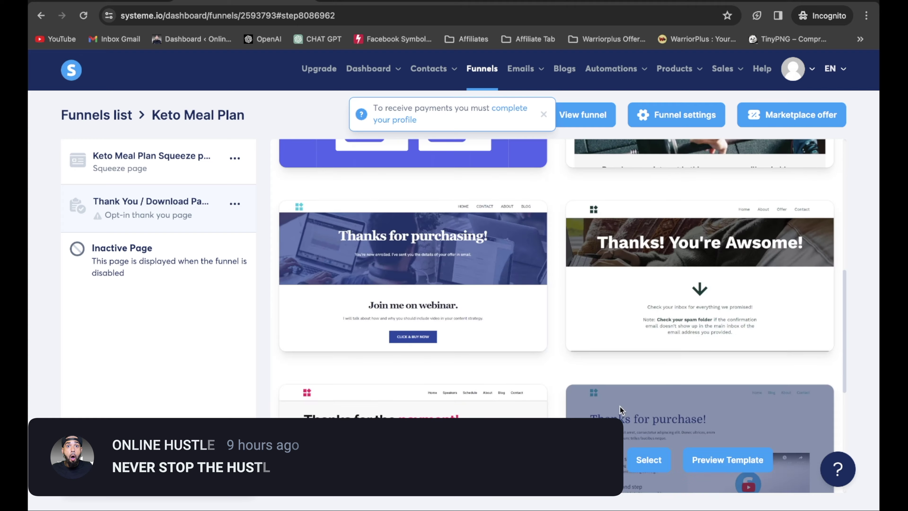
{"action": "scroll", "coordinate": [617, 419], "scroll_direction": "down", "scroll_amount": 6}
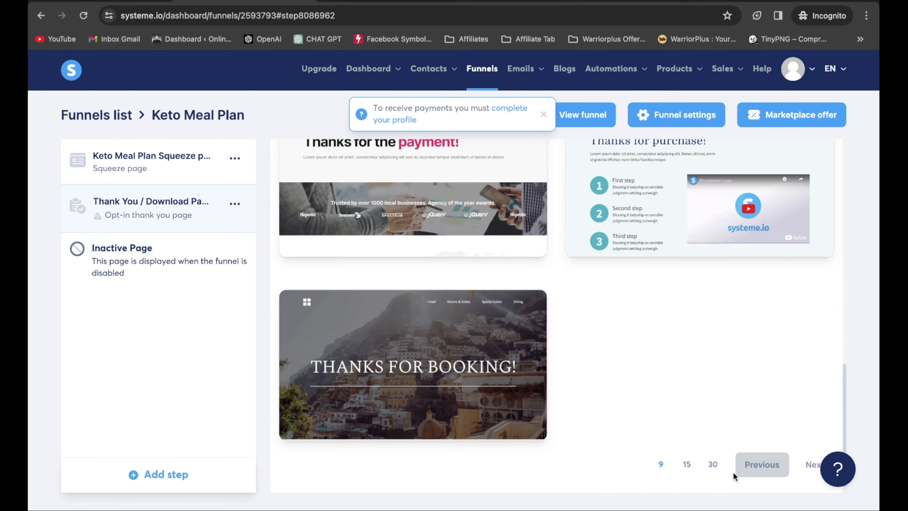
{"action": "scroll", "coordinate": [733, 476], "scroll_direction": "up", "scroll_amount": 15}
{"action": "left_click", "coordinate": [358, 286]}
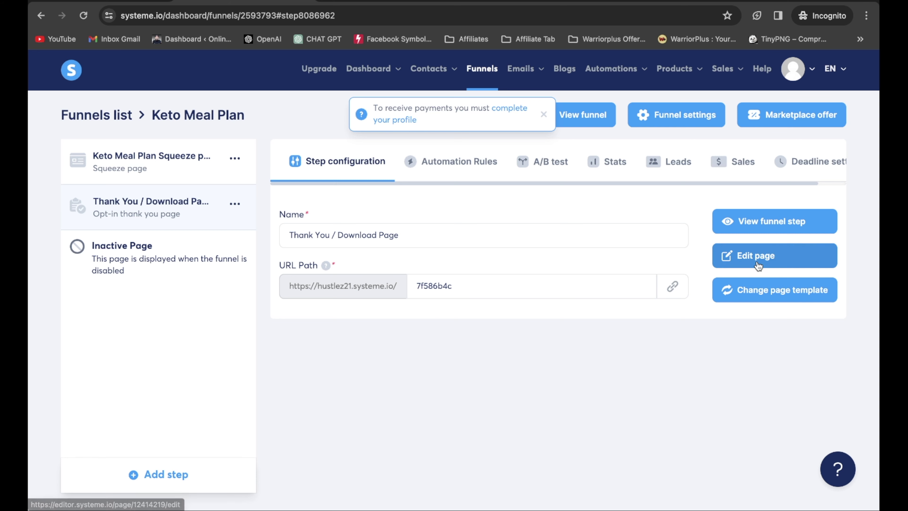
{"action": "left_click", "coordinate": [756, 258]}
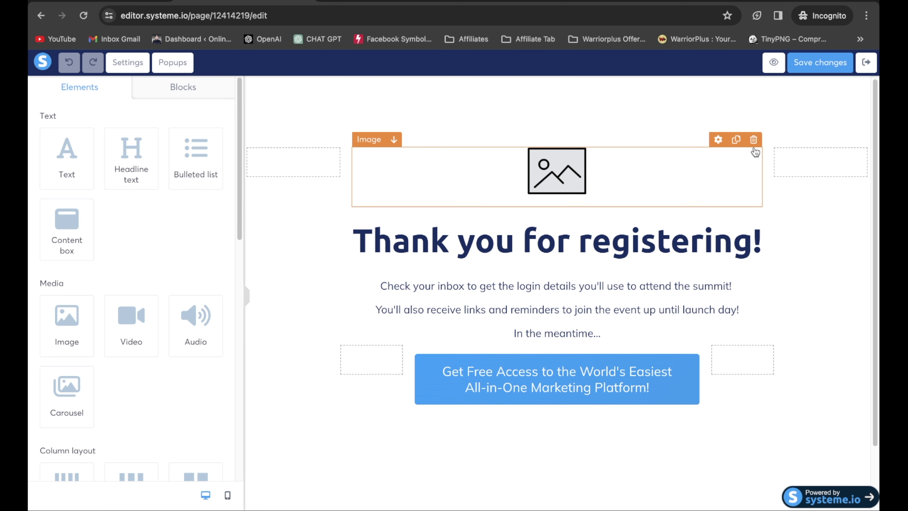
- Delete the placeholder image above the headline and the three lines of text below it
{"action": "left_click", "coordinate": [753, 139]}
{"action": "left_click", "coordinate": [563, 89]}
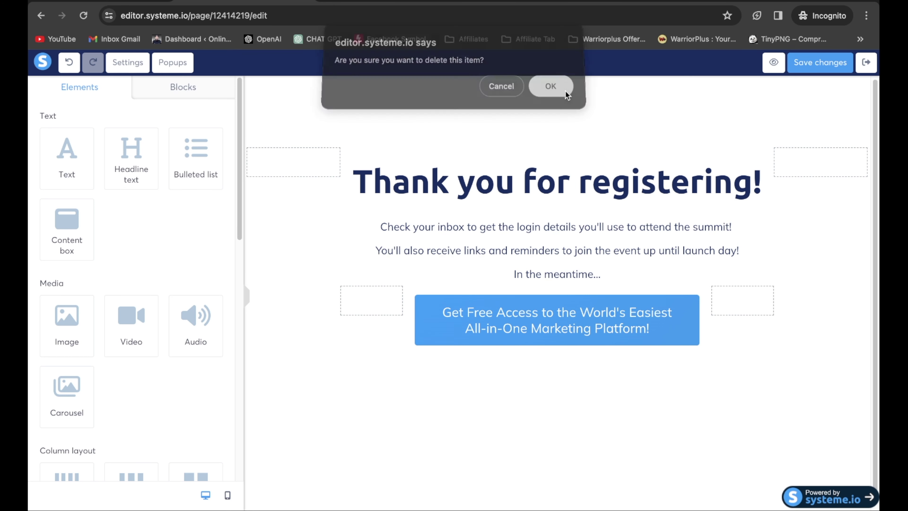
{"action": "left_click", "coordinate": [567, 94]}
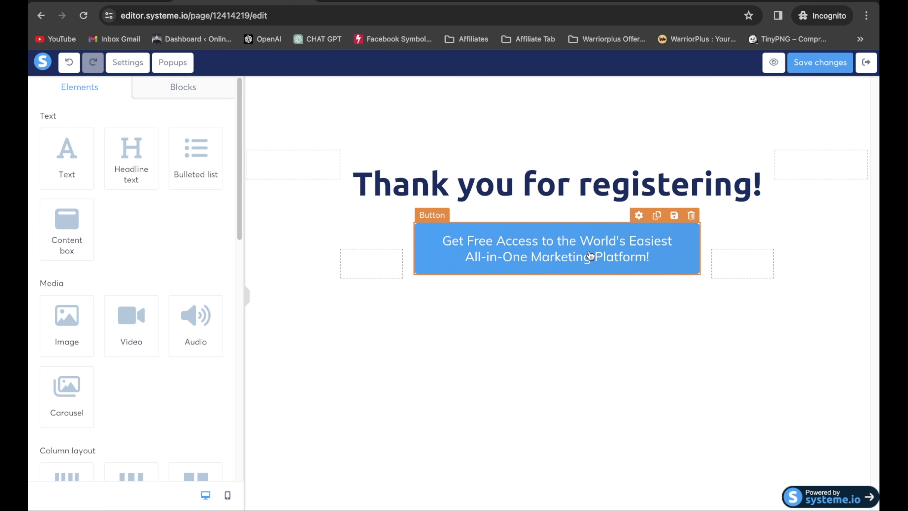
- Replace the thank-you page button's text with "ACCESS THE ULTIMATE KETO MEAL PLAN"
{"action": "left_click", "coordinate": [602, 256]}
{"action": "scroll", "coordinate": [175, 322], "scroll_direction": "down", "scroll_amount": 10}
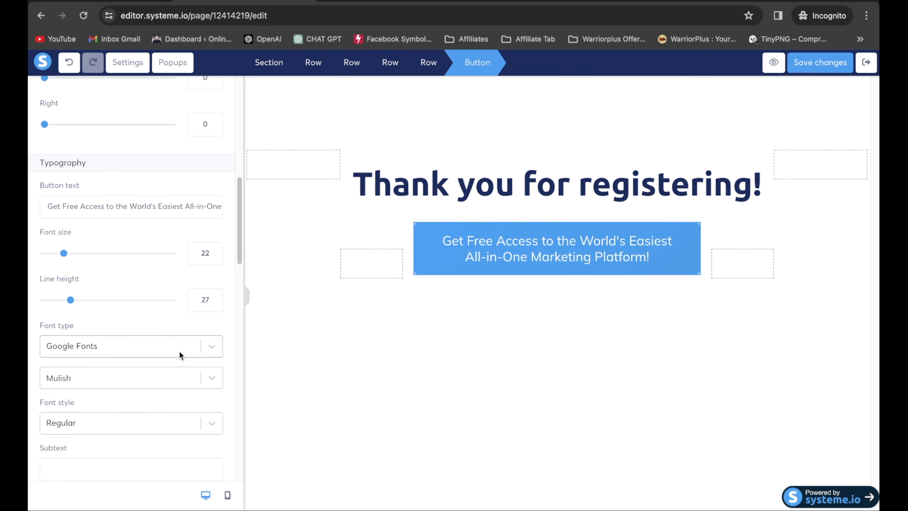
{"action": "scroll", "coordinate": [179, 352], "scroll_direction": "up", "scroll_amount": 8}
{"action": "scroll", "coordinate": [177, 351], "scroll_direction": "down", "scroll_amount": 4}
{"action": "left_click", "coordinate": [177, 351]}
{"action": "key", "text": "super+a"}
{"action": "key", "text": "BackSpace"}
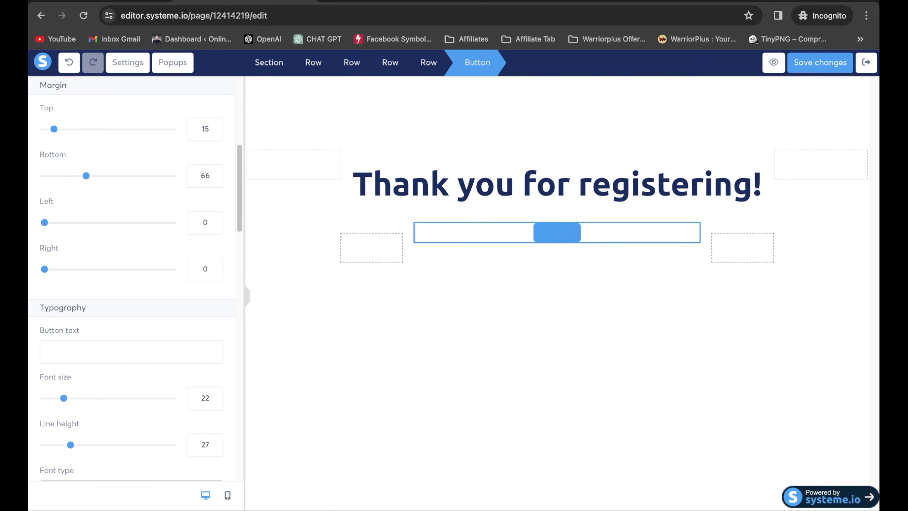
{"action": "type", "text": "ACCESS THE"}
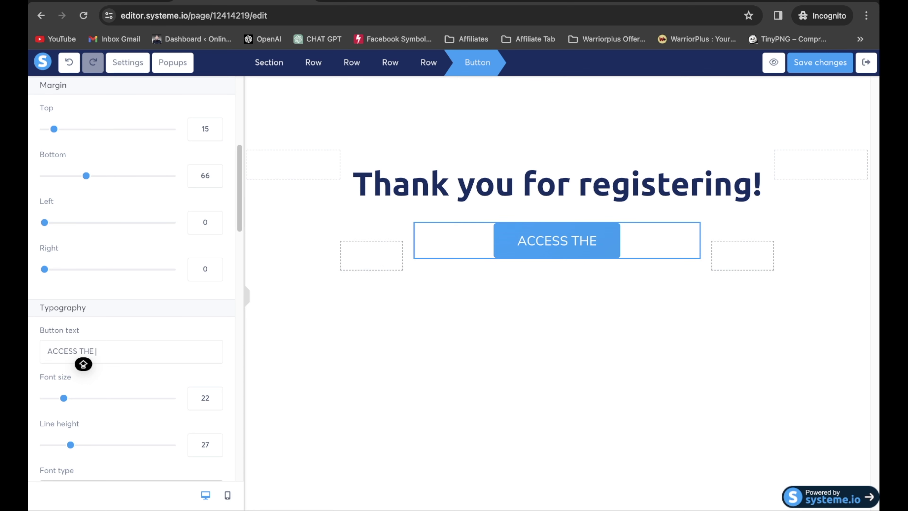
{"action": "type", "text": " ULTIMATE KETO MEAL PLAN"}
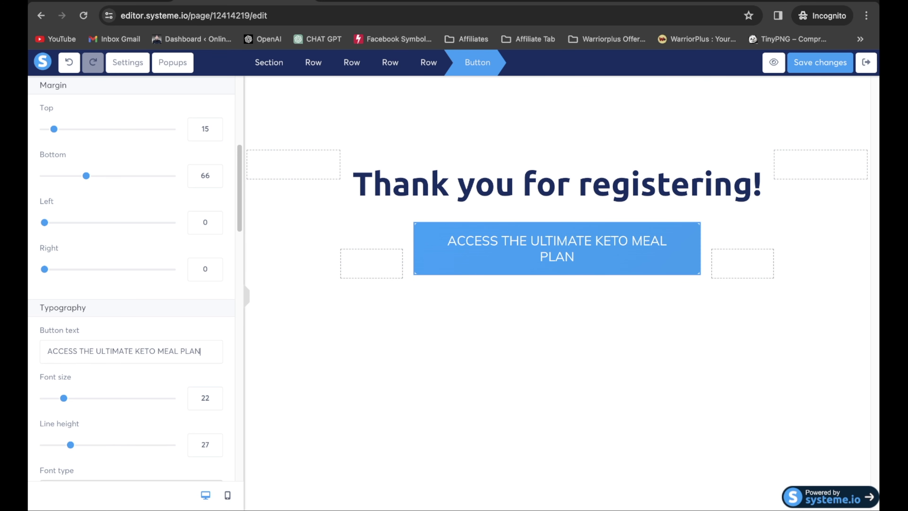
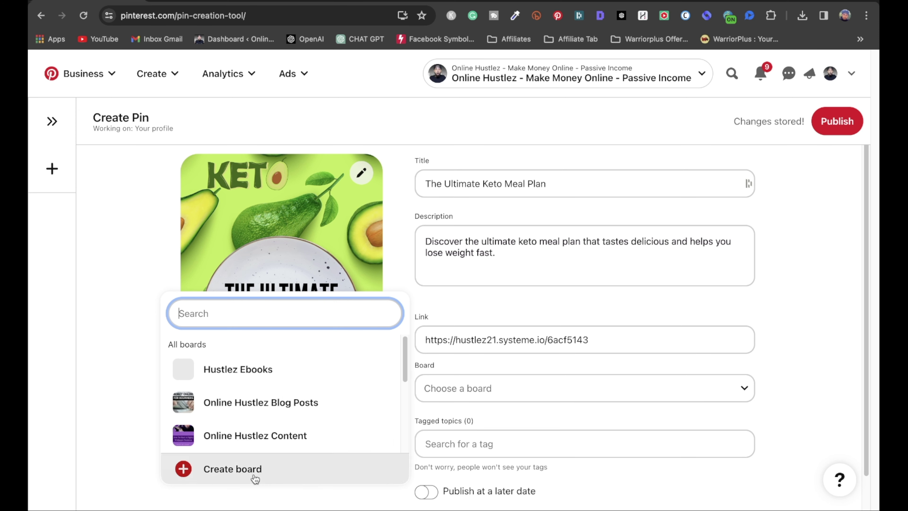
- Replace the Pinterest pin's destination link with the promolink copied from The Ultimate Keto Meal Plan listing on Digistore24
{"action": "left_click", "coordinate": [233, 471]}
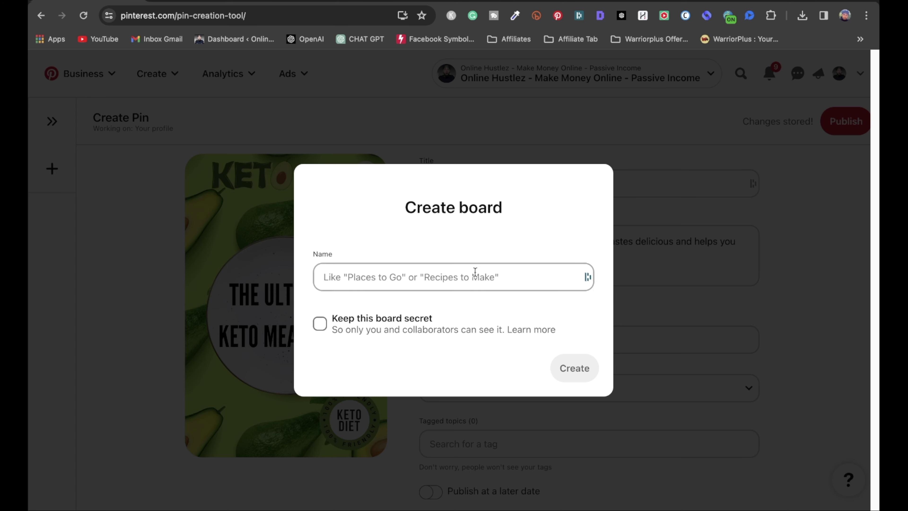
{"action": "left_click", "coordinate": [796, 285]}
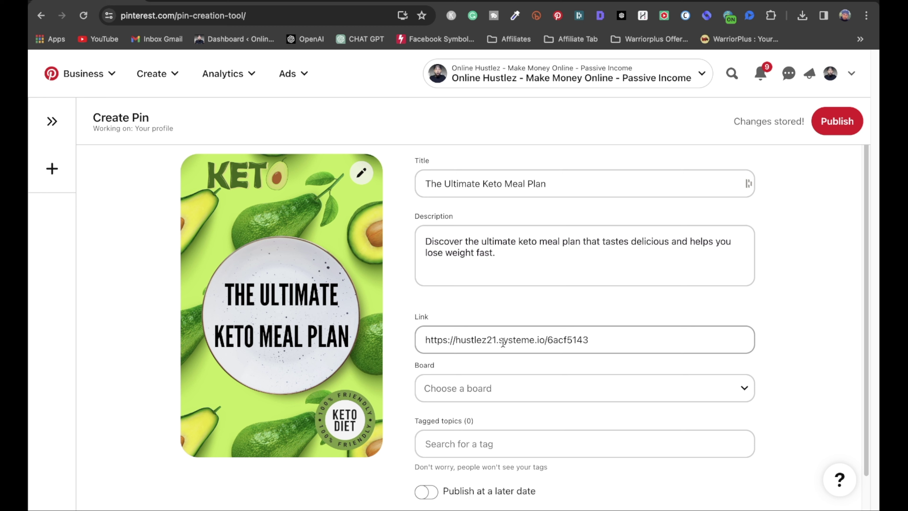
{"action": "key", "text": "ctrl+shift+Tab"}
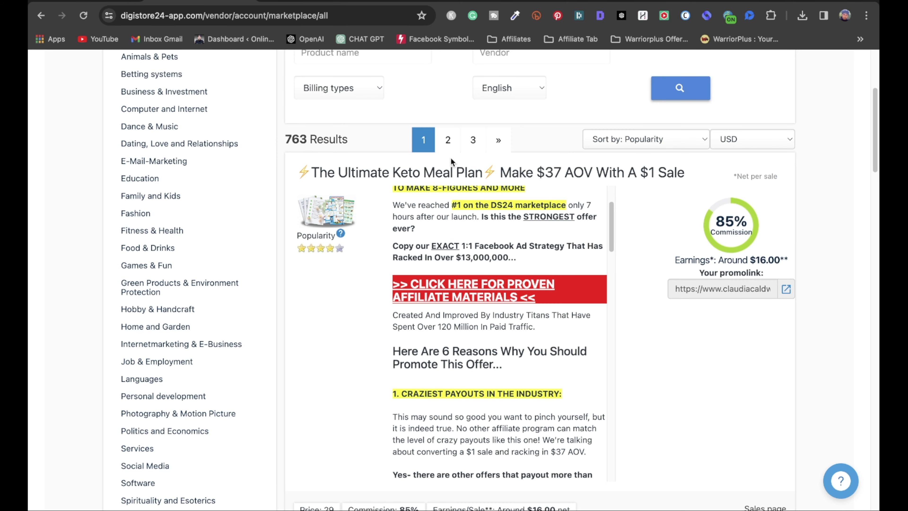
{"action": "left_click", "coordinate": [727, 291]}
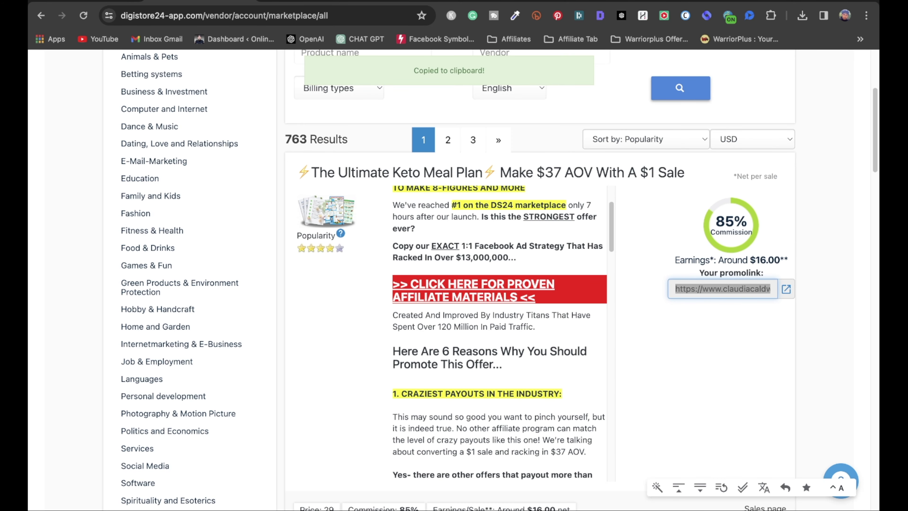
{"action": "key", "text": "ctrl+Tab"}
{"action": "left_click", "coordinate": [657, 343]}
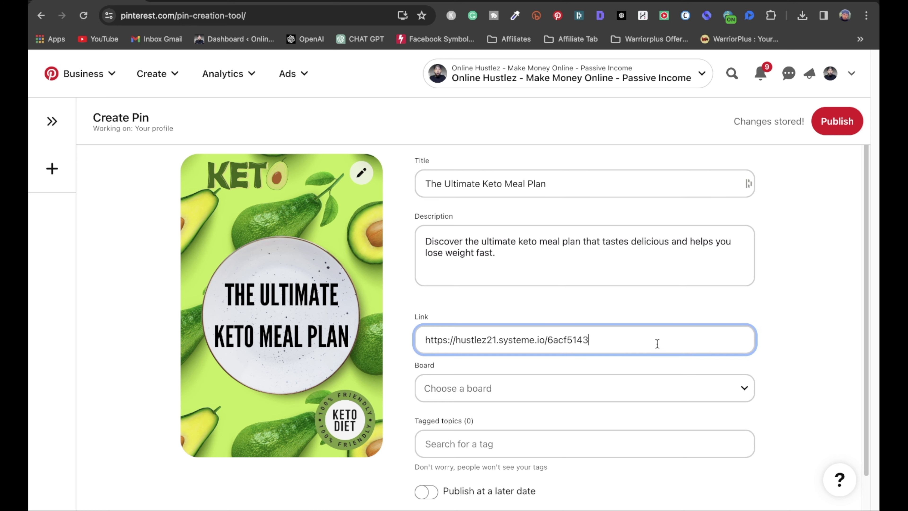
{"action": "triple_click", "coordinate": [657, 343]}
{"action": "key", "text": "super+v"}
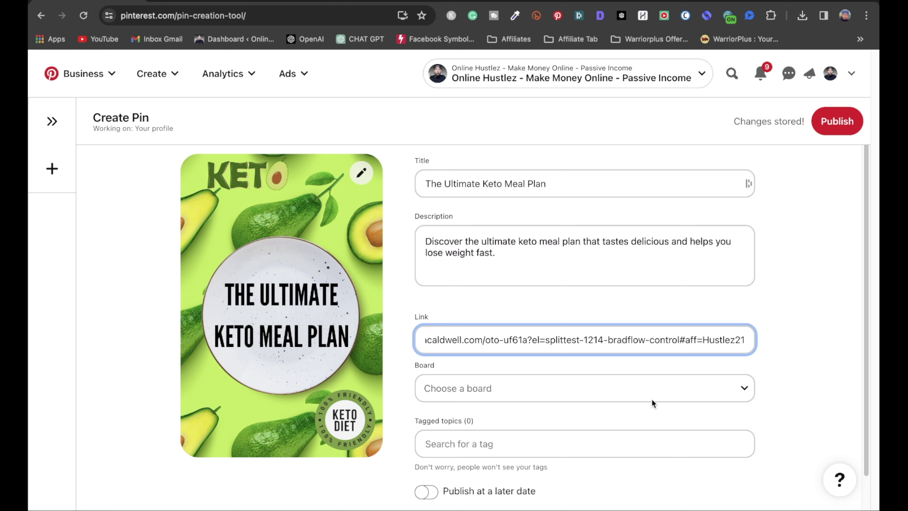
- Switch to systeme.io, assign the "Keto Meal Plan" tag to the registered contact and save the contact
{"action": "mouse_move", "coordinate": [665, 508]}
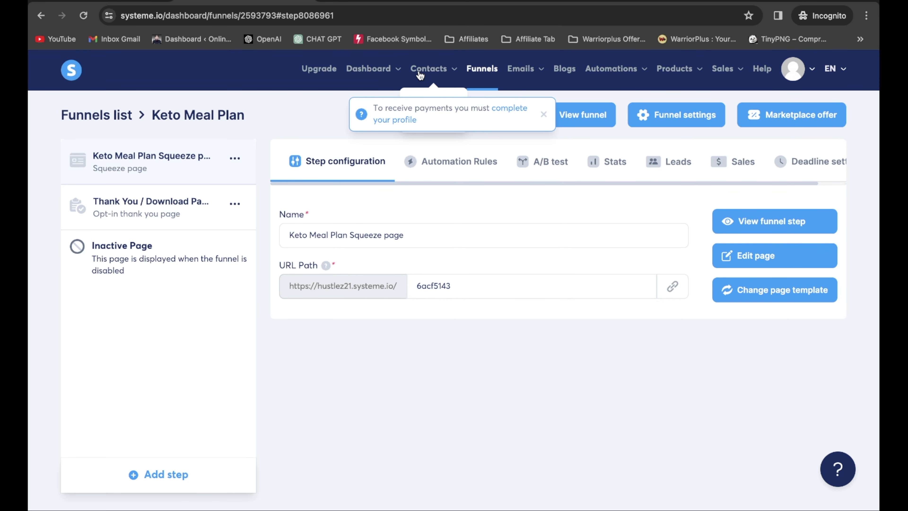
{"action": "left_click", "coordinate": [441, 107]}
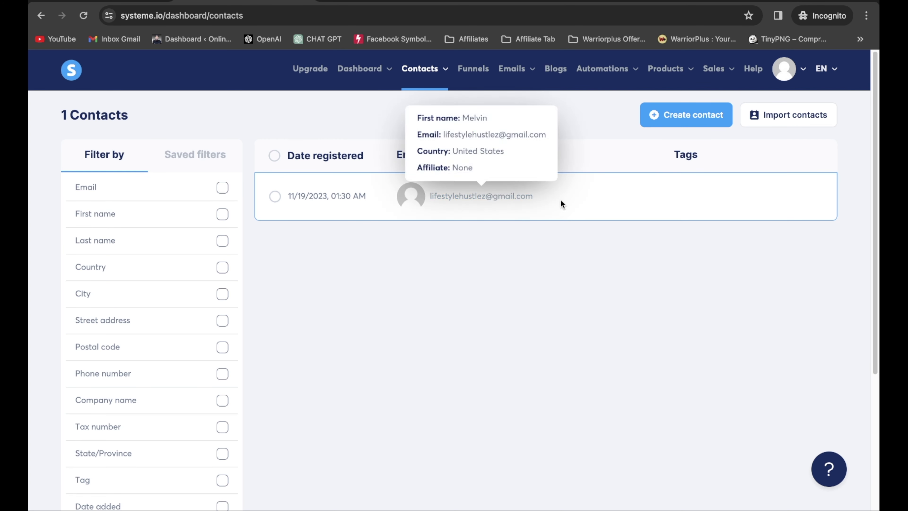
{"action": "left_click", "coordinate": [470, 198]}
{"action": "scroll", "coordinate": [586, 367], "scroll_direction": "down", "scroll_amount": 5}
{"action": "scroll", "coordinate": [584, 367], "scroll_direction": "up", "scroll_amount": 6}
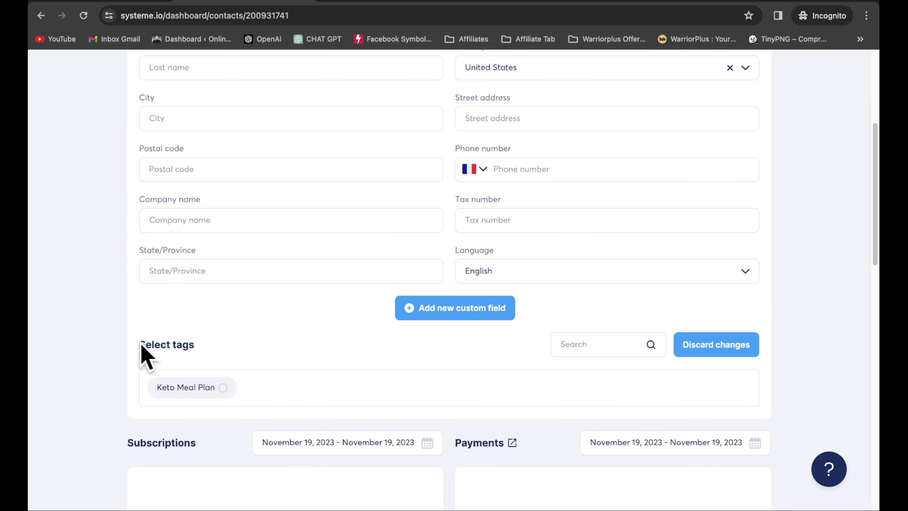
{"action": "left_click", "coordinate": [223, 395]}
{"action": "scroll", "coordinate": [686, 316], "scroll_direction": "up", "scroll_amount": 6}
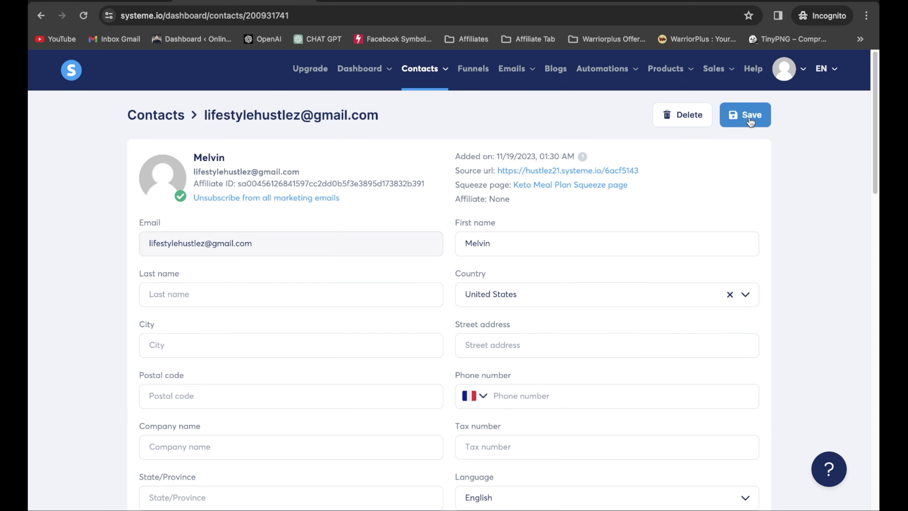
{"action": "left_click", "coordinate": [748, 115]}
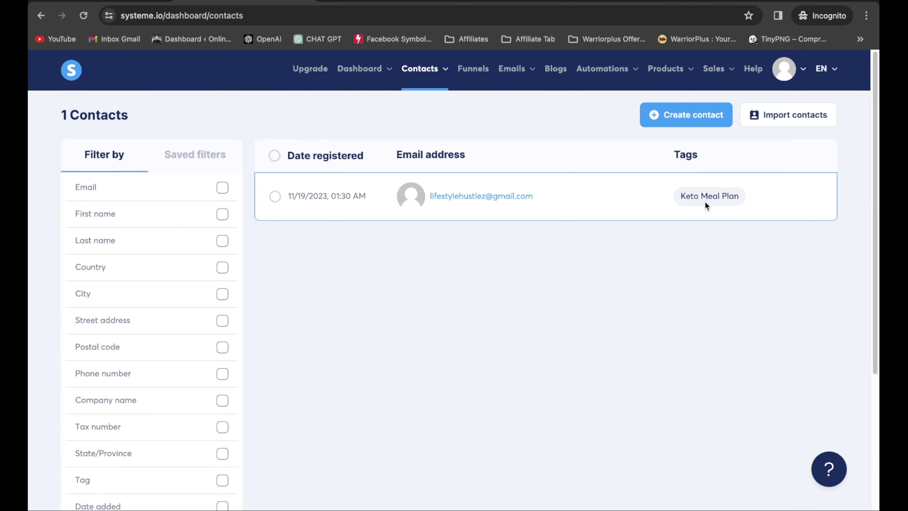
{"action": "mouse_move", "coordinate": [475, 203]}
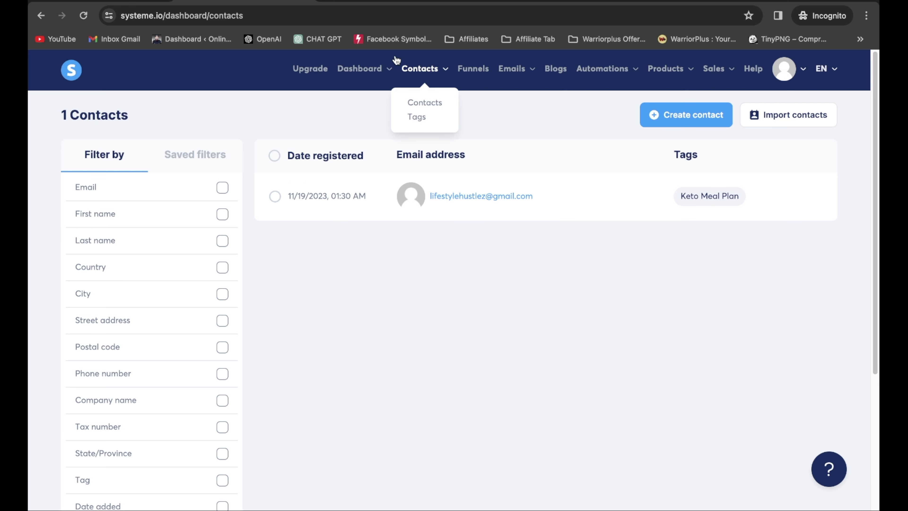
{"action": "mouse_move", "coordinate": [420, 71]}
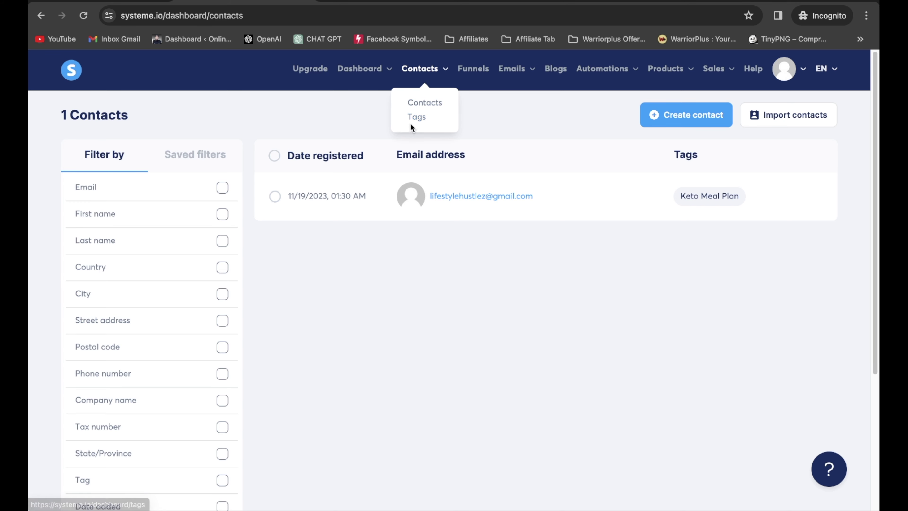
{"action": "left_click", "coordinate": [478, 70]}
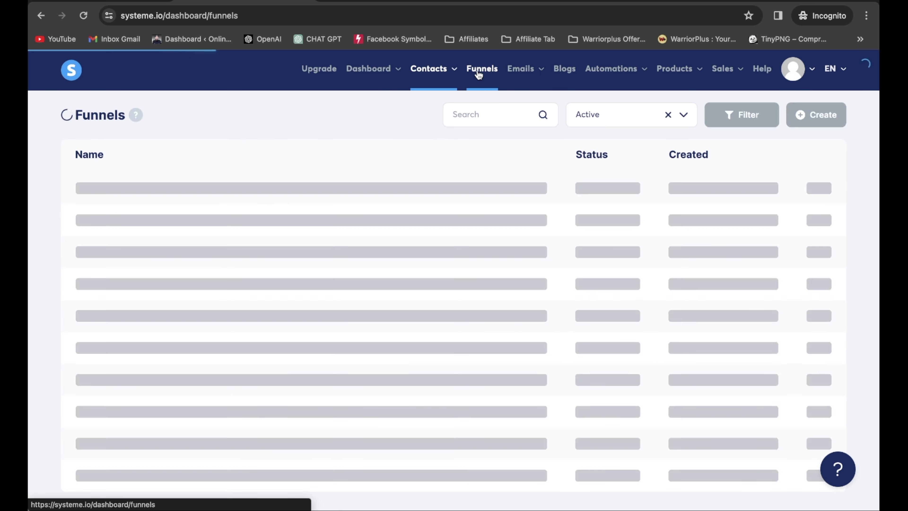
{"action": "left_click", "coordinate": [819, 115]}
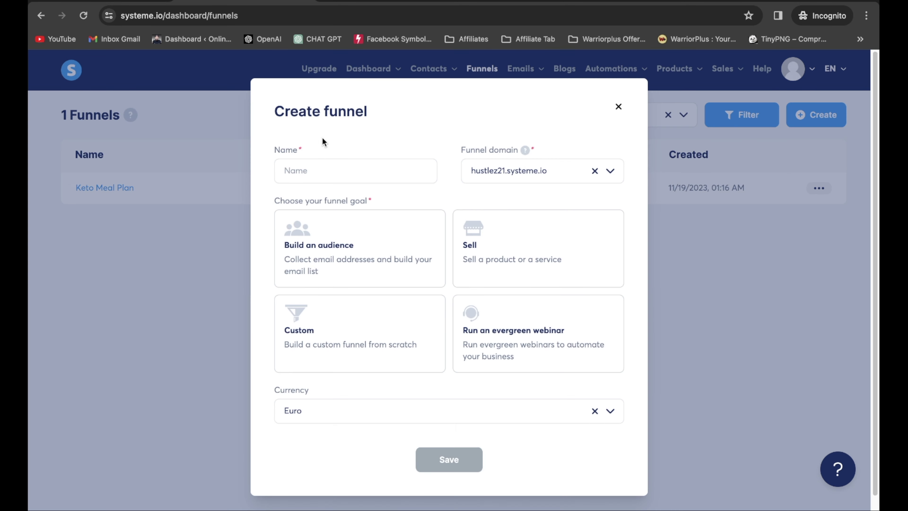
{"action": "left_click", "coordinate": [344, 267]}
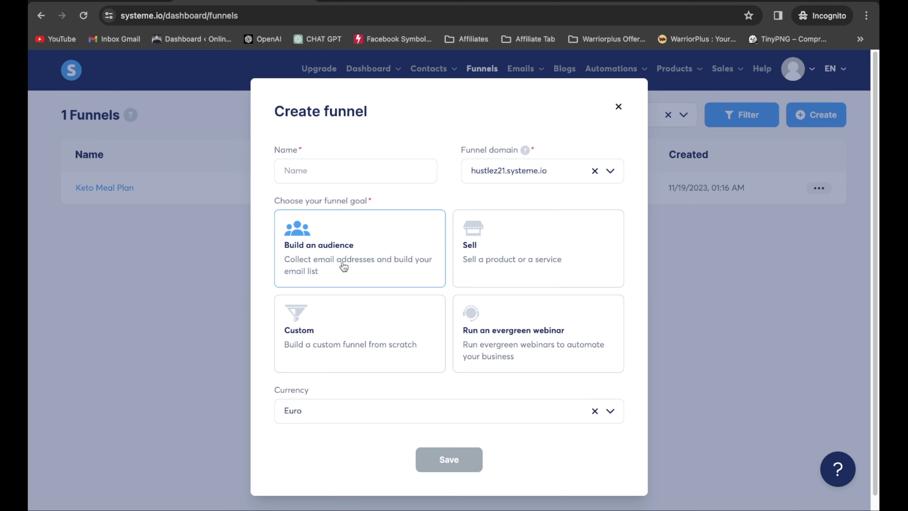
{"action": "left_click", "coordinate": [618, 107]}
{"action": "mouse_move", "coordinate": [444, 68]}
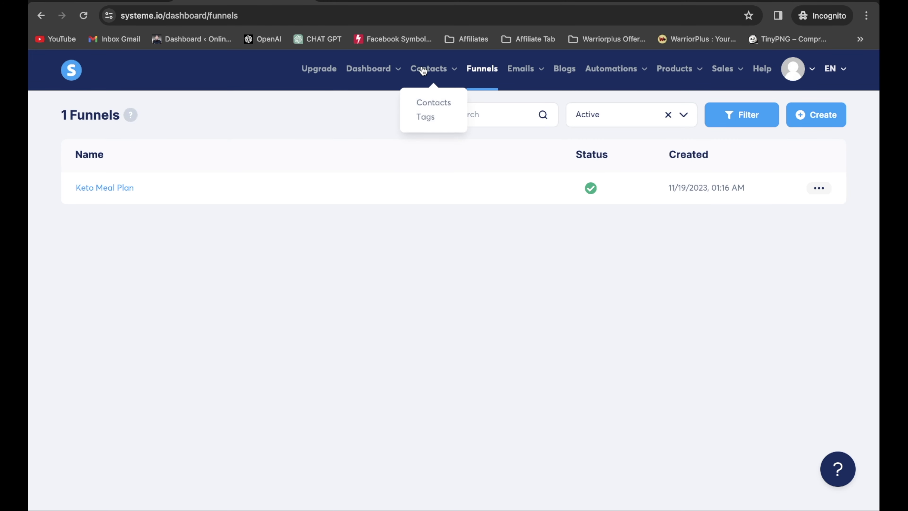
{"action": "left_click", "coordinate": [430, 103]}
- Add an automation rule with the "Funnel step form subscribed" trigger to the Keto Meal Plan funnel's squeeze page
{"action": "left_click", "coordinate": [481, 70]}
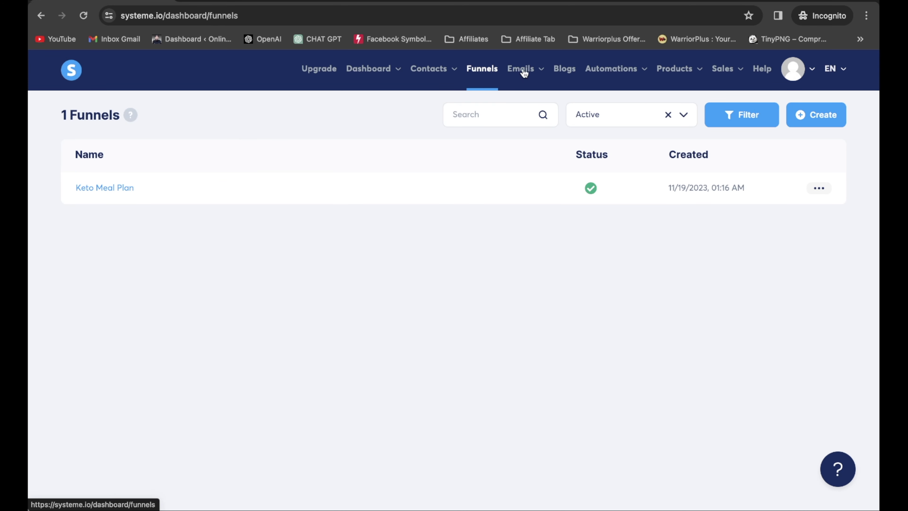
{"action": "left_click", "coordinate": [100, 194]}
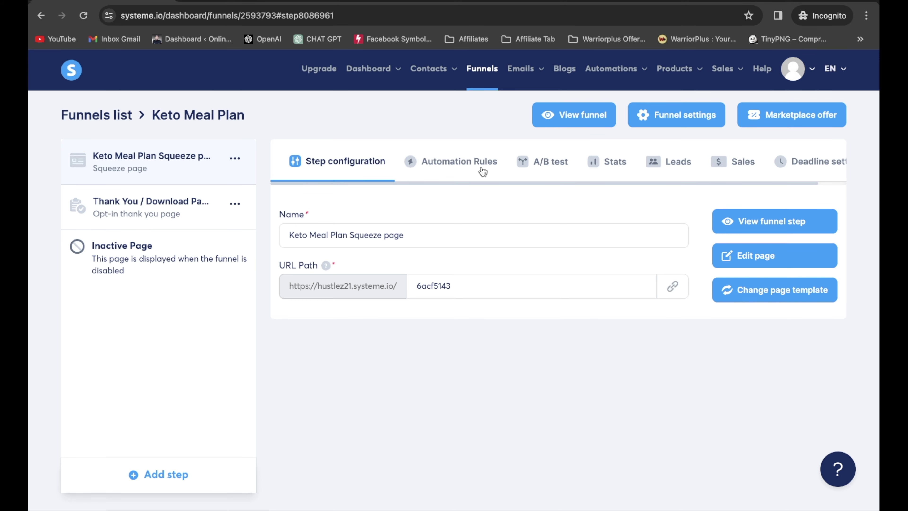
{"action": "left_click", "coordinate": [484, 171]}
{"action": "left_click", "coordinate": [557, 492]}
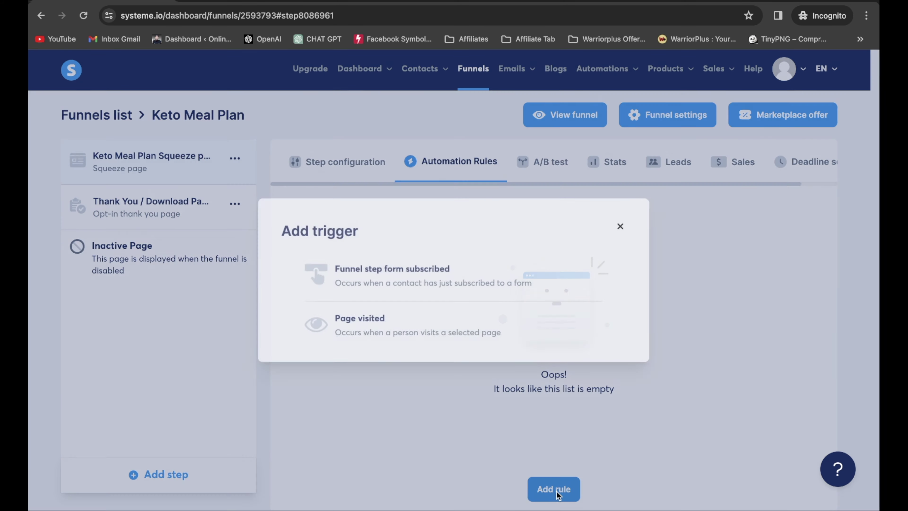
{"action": "left_click", "coordinate": [408, 287]}
- Give the automation rule an "Add a tag" action with the "Keto Meal Plan" tag and save the rule
{"action": "left_click", "coordinate": [819, 232]}
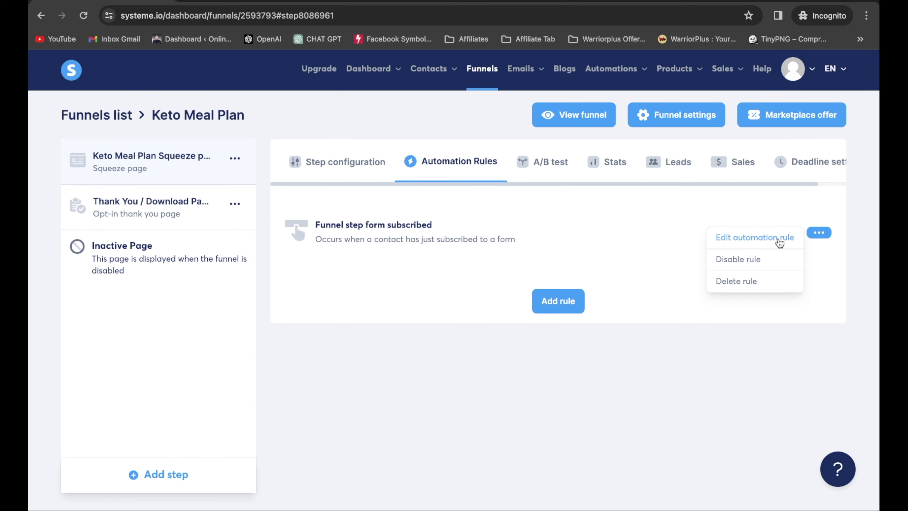
{"action": "left_click", "coordinate": [779, 240]}
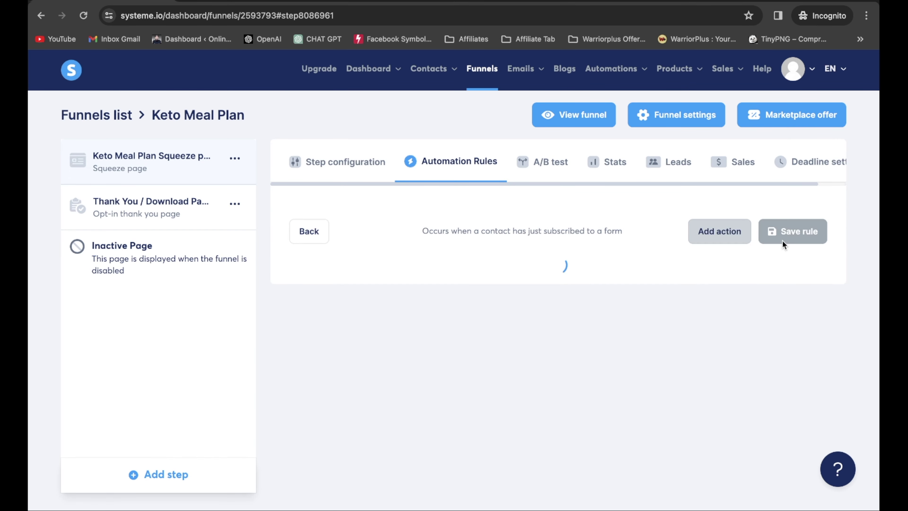
{"action": "left_click", "coordinate": [710, 243]}
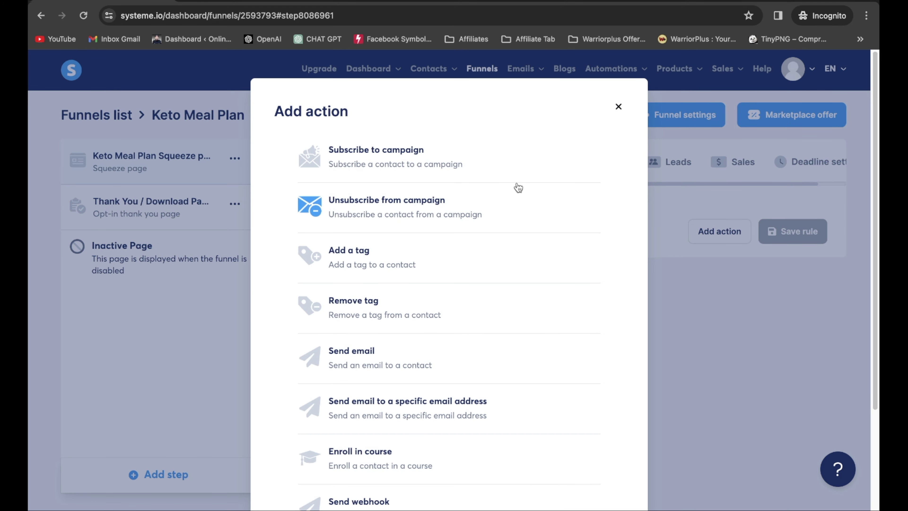
{"action": "left_click", "coordinate": [359, 266]}
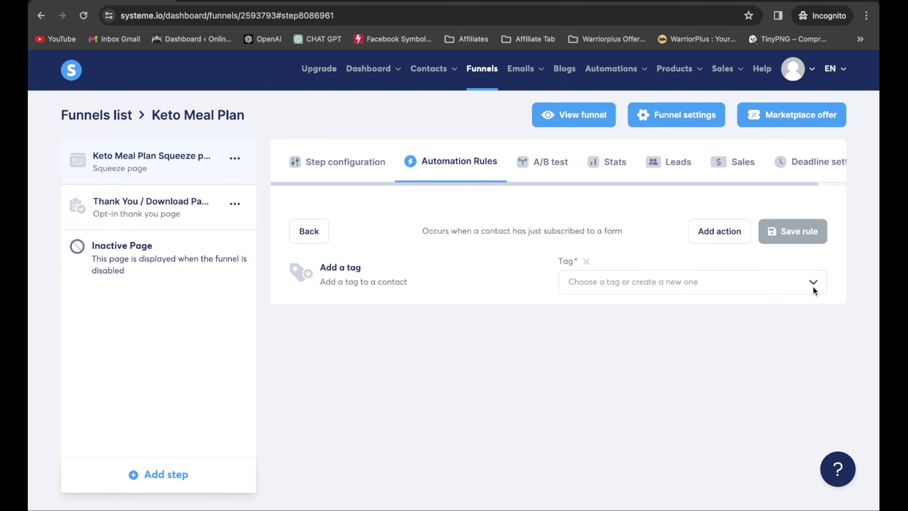
{"action": "left_click", "coordinate": [814, 286]}
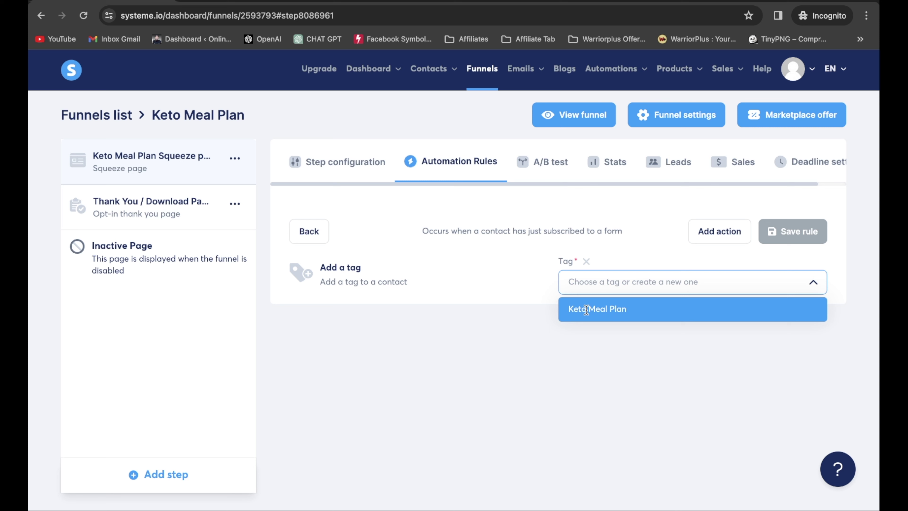
{"action": "left_click", "coordinate": [592, 320]}
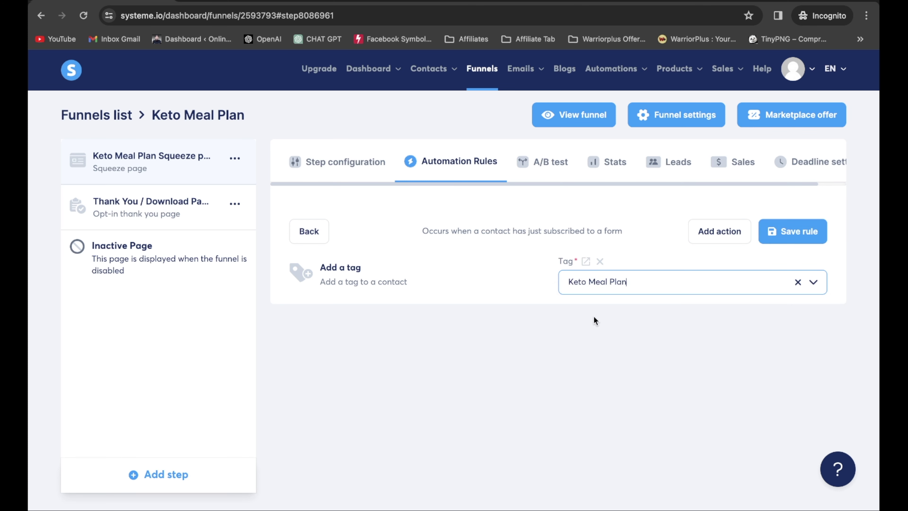
{"action": "left_click", "coordinate": [808, 237]}
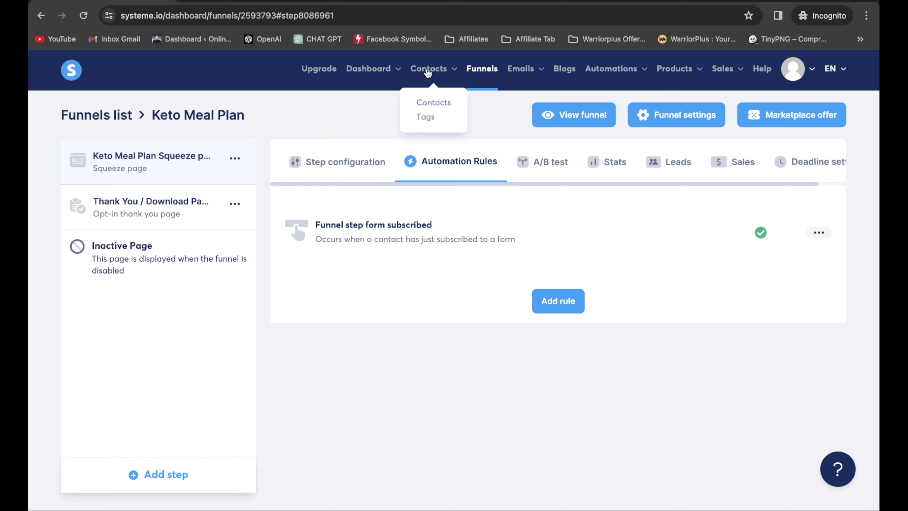
- Start a new email newsletter, choose the Classic editor for it and place the cursor in its subject
{"action": "left_click", "coordinate": [442, 107]}
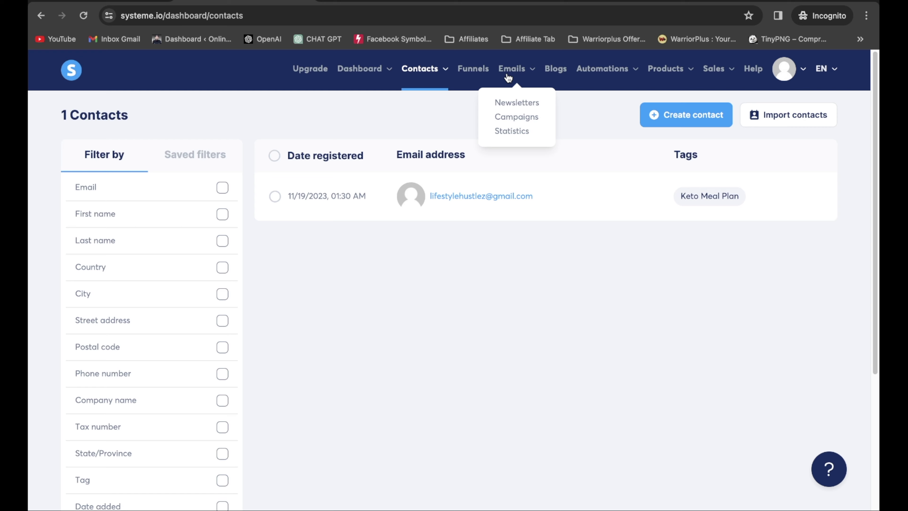
{"action": "left_click", "coordinate": [517, 102]}
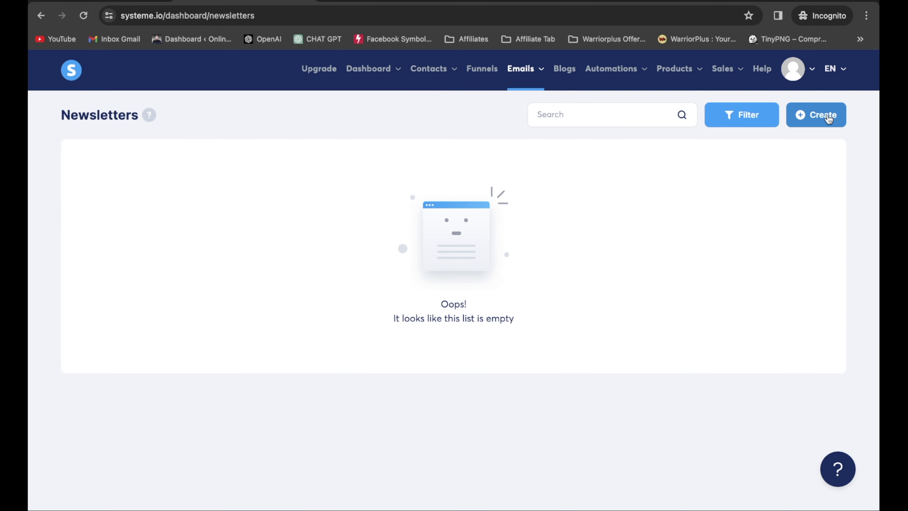
{"action": "left_click", "coordinate": [822, 116]}
{"action": "left_click", "coordinate": [416, 176]}
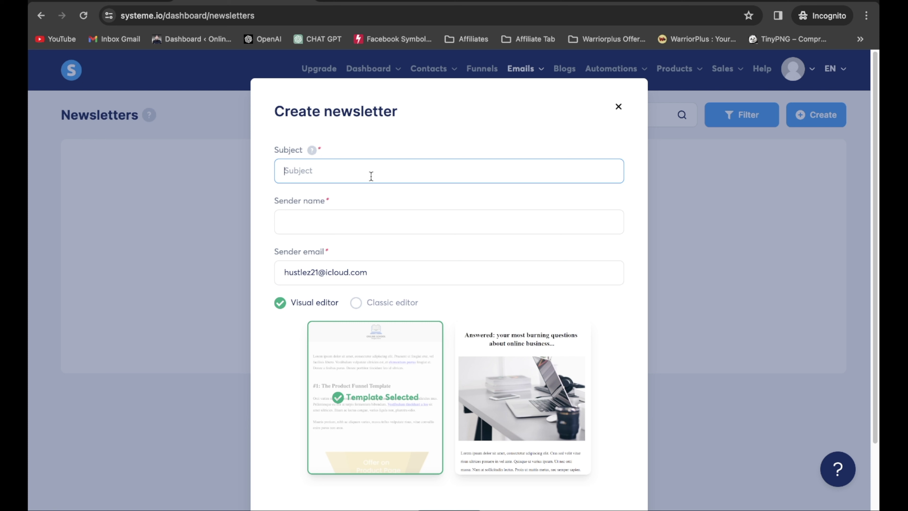
{"action": "left_click", "coordinate": [343, 223]}
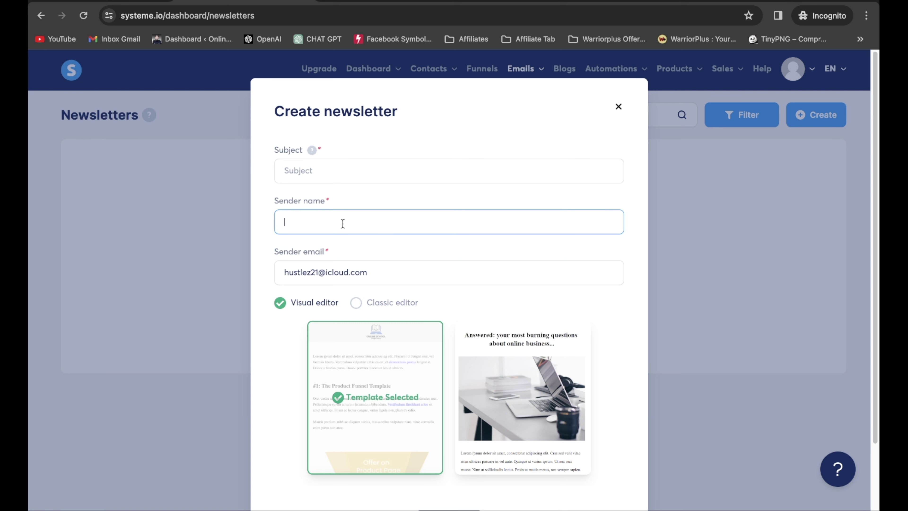
{"action": "left_click", "coordinate": [357, 303]}
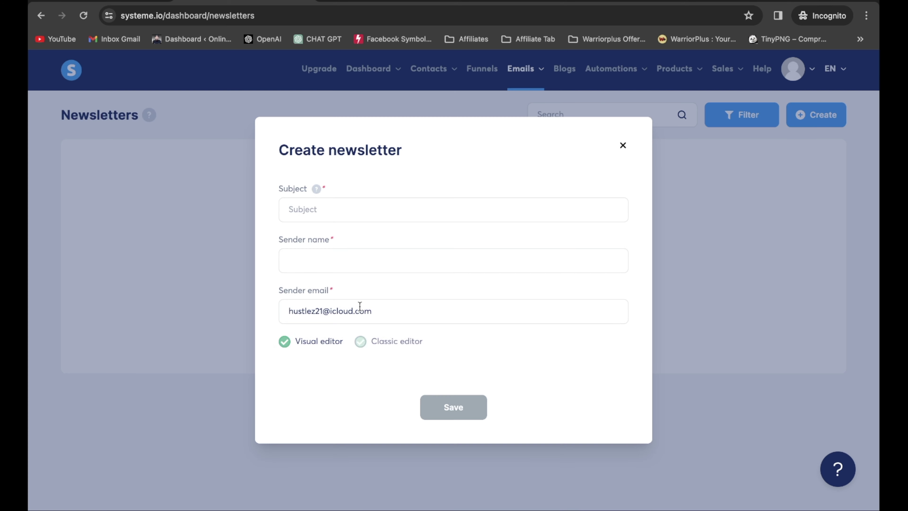
{"action": "left_click", "coordinate": [356, 208]}
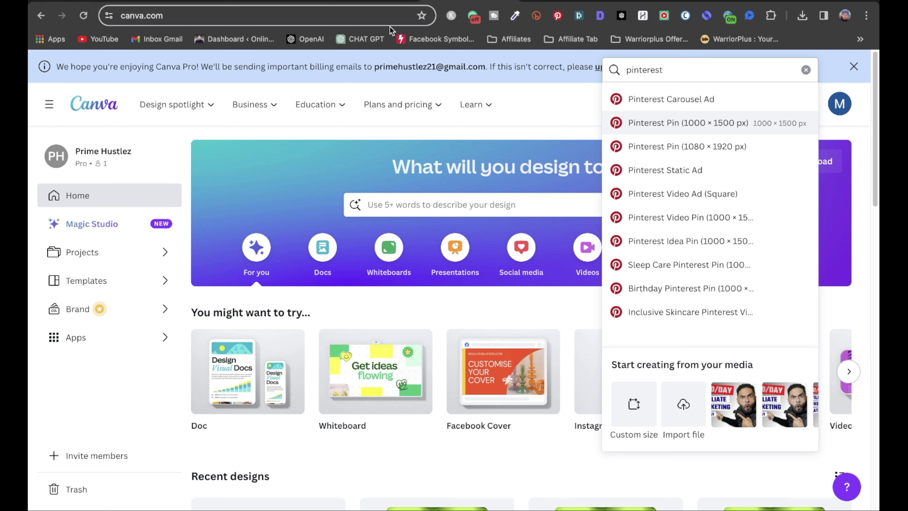
- Switch to ChatGPT in the other browser window and accept its updated Terms of Use and Privacy Policy
{"action": "left_click", "coordinate": [389, 26]}
{"action": "type", "text": "cha"}
{"action": "key", "text": "Return"}
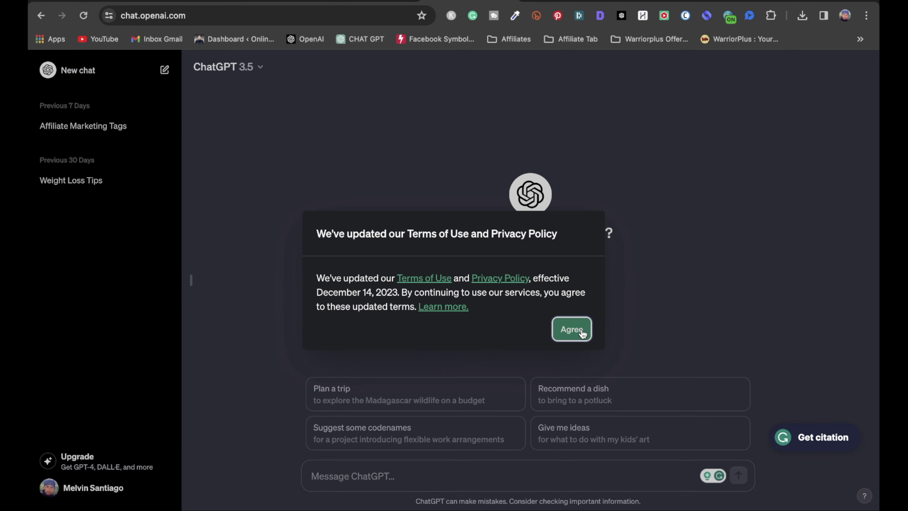
{"action": "left_click", "coordinate": [579, 330]}
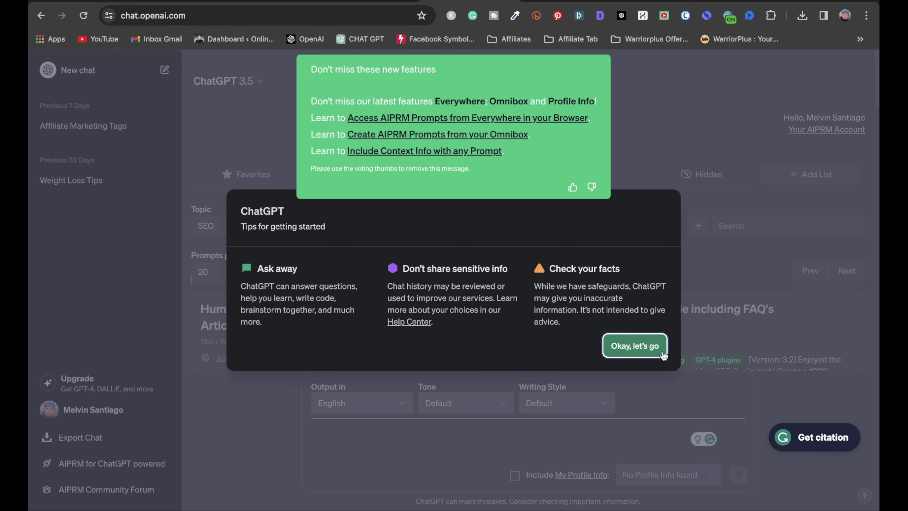
- Dismiss the getting-started tips and the new-features notice, and ask ChatGPT to write an email newsletter promoting a keto meal plan
{"action": "left_click", "coordinate": [633, 345]}
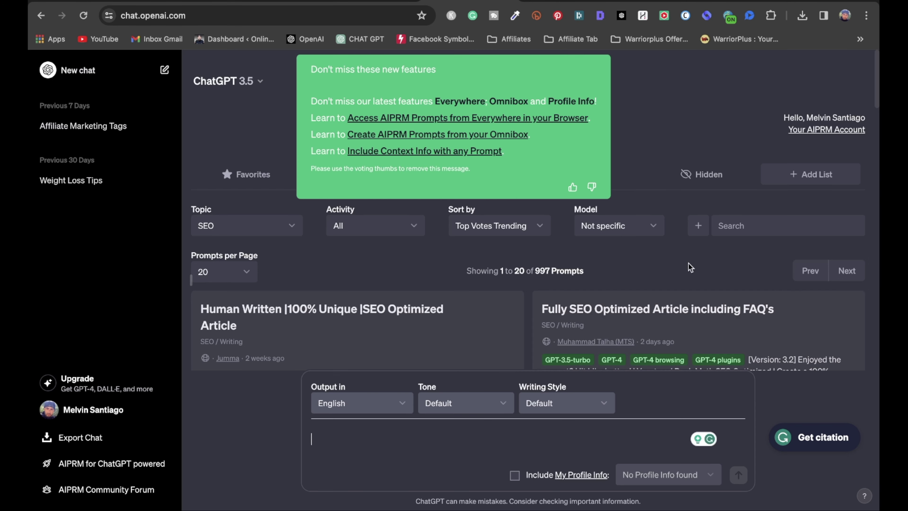
{"action": "left_click", "coordinate": [574, 189]}
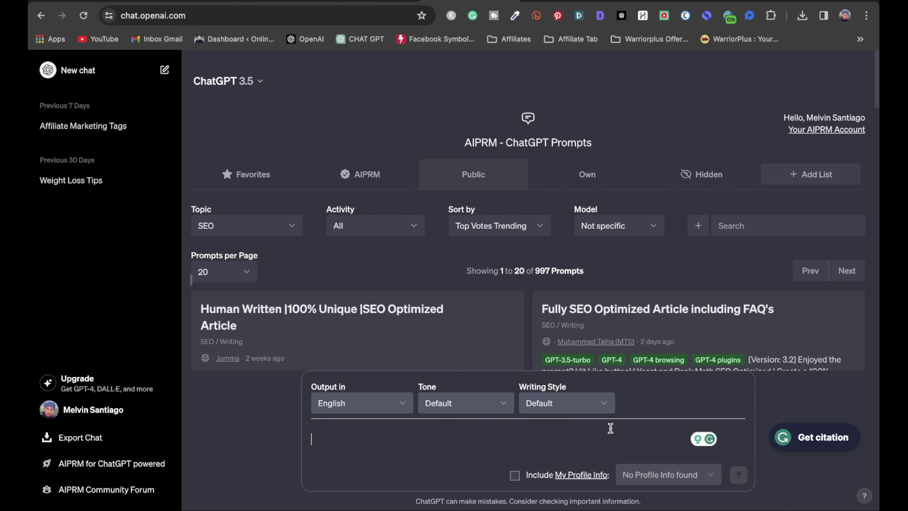
{"action": "type", "text": "please write me a email newsletter promoting a keto meal plan"}
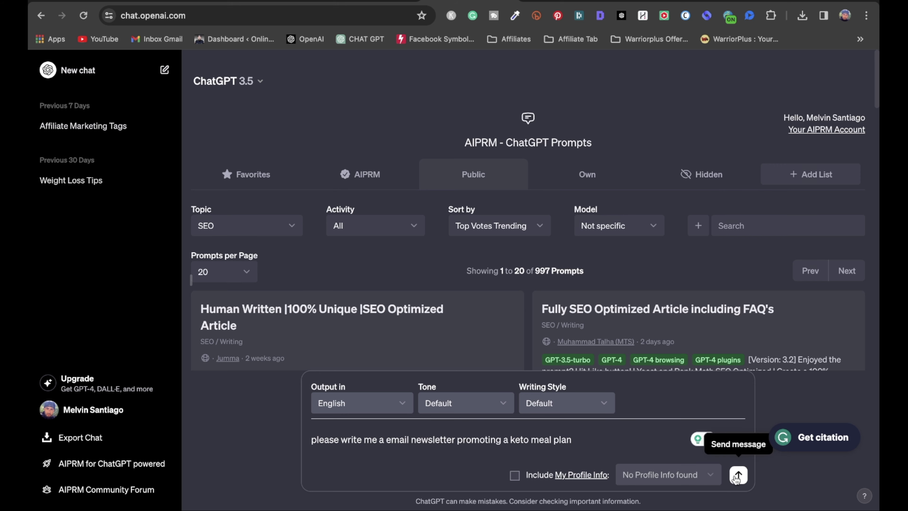
{"action": "left_click", "coordinate": [738, 475]}
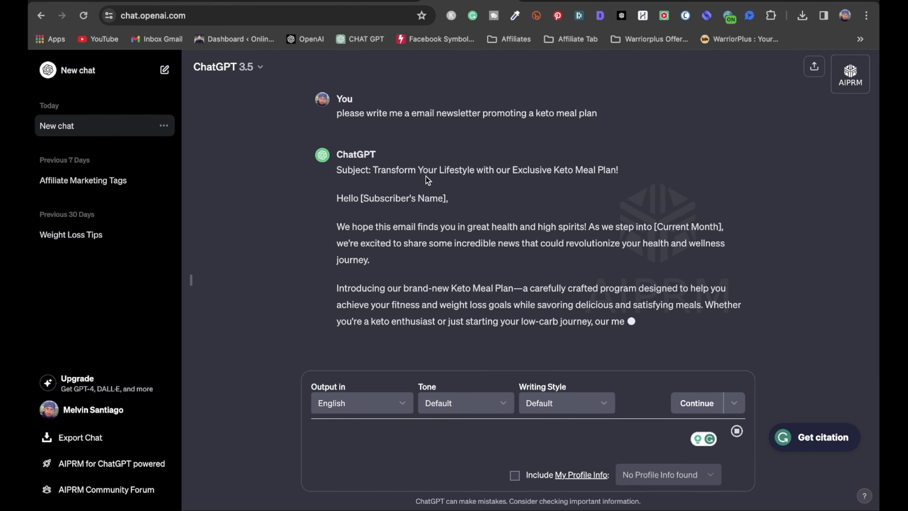
{"action": "scroll", "coordinate": [377, 168], "scroll_direction": "up", "scroll_amount": 5}
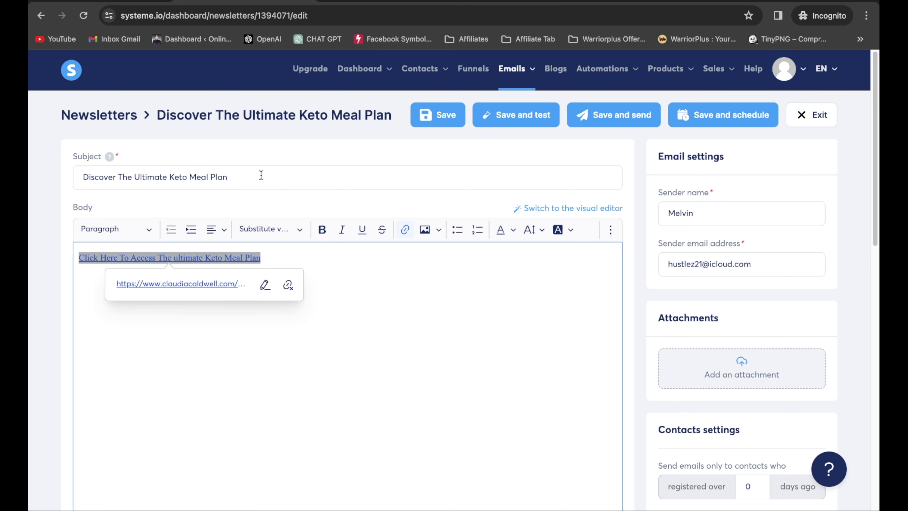
- Switch to the systeme.io newsletter and clear its existing subject and the linked text in its body
{"action": "triple_click", "coordinate": [260, 177]}
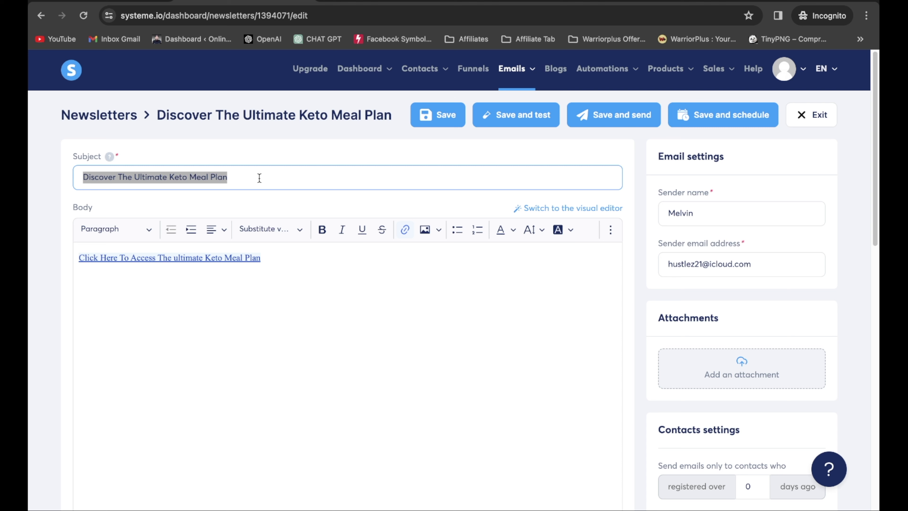
{"action": "key", "text": "BackSpace"}
{"action": "left_click_drag", "start_coordinate": [300, 278], "coordinate": [30, 231]}
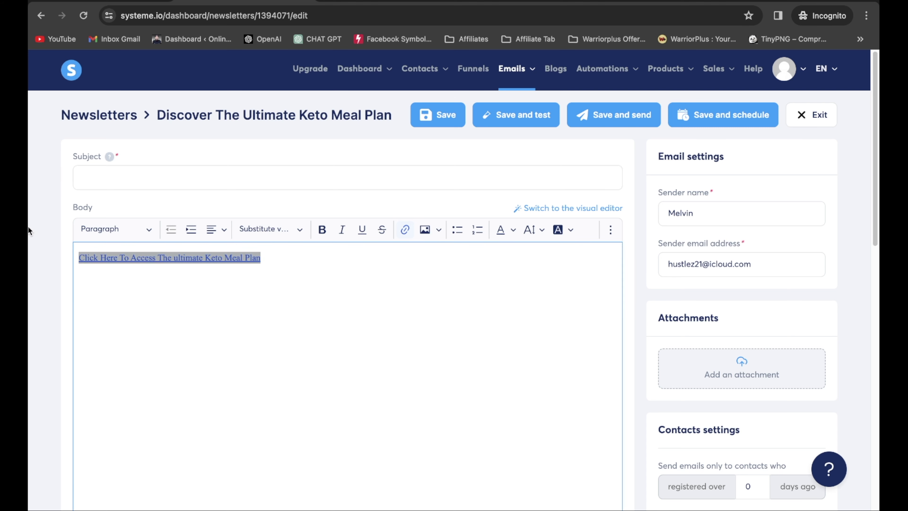
- Copy ChatGPT's subject line "Transform Your Lifestyle with our Exclusive Keto Meal Plan" into the newsletter's subject in systeme.io
{"action": "key", "text": "super+grave"}
{"action": "left_click_drag", "start_coordinate": [616, 171], "coordinate": [373, 176]}
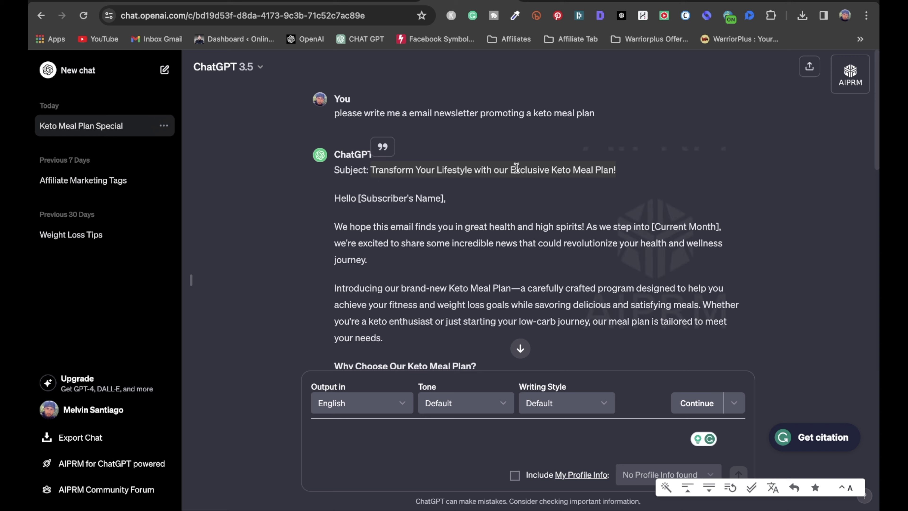
{"action": "key", "text": "super+c"}
{"action": "key", "text": "super+grave"}
{"action": "left_click", "coordinate": [161, 173]}
{"action": "key", "text": "super+v"}
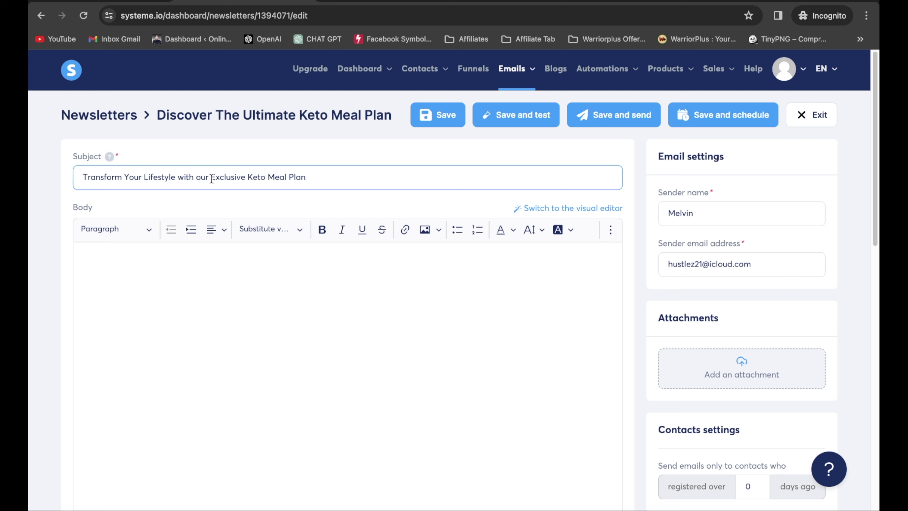
- Replace the word "our" with "THIS" in the newsletter's subject
{"action": "key", "text": "BackSpace"}
{"action": "key", "text": "BackSpace"}
{"action": "key", "text": "BackSpace"}
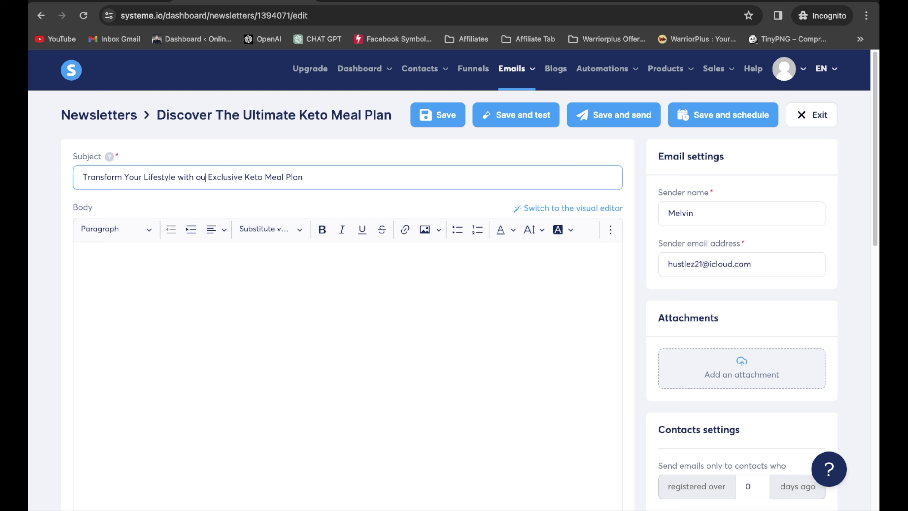
{"action": "type", "text": "THIS"}
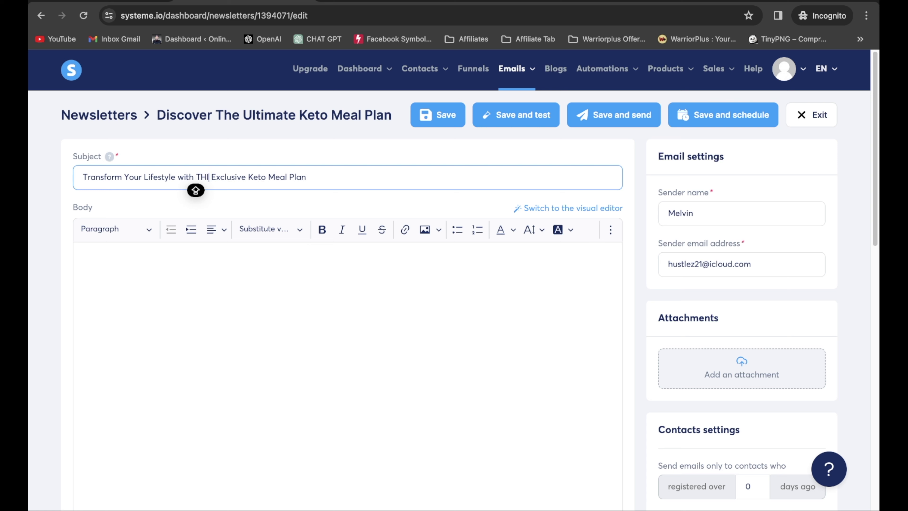
{"action": "left_click", "coordinate": [337, 179]}
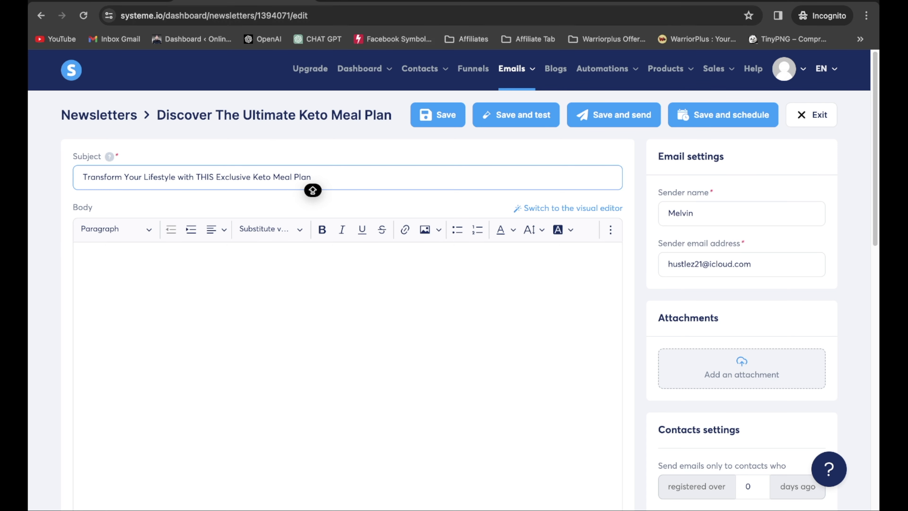
- Copy the fire emoji from the Facebook symbols website and add it at the end of the newsletter's subject
{"action": "key", "text": "ctrl+Tab"}
{"action": "left_click", "coordinate": [411, 40]}
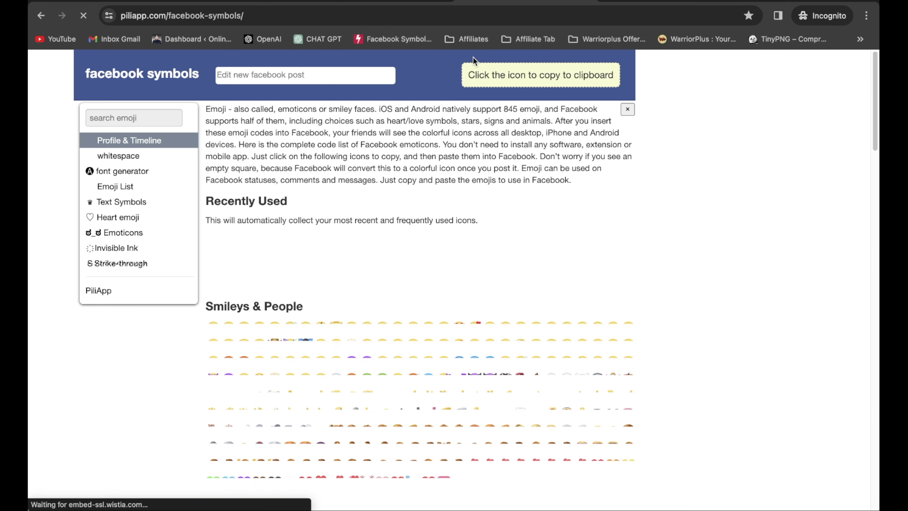
{"action": "scroll", "coordinate": [351, 388], "scroll_direction": "down", "scroll_amount": 10}
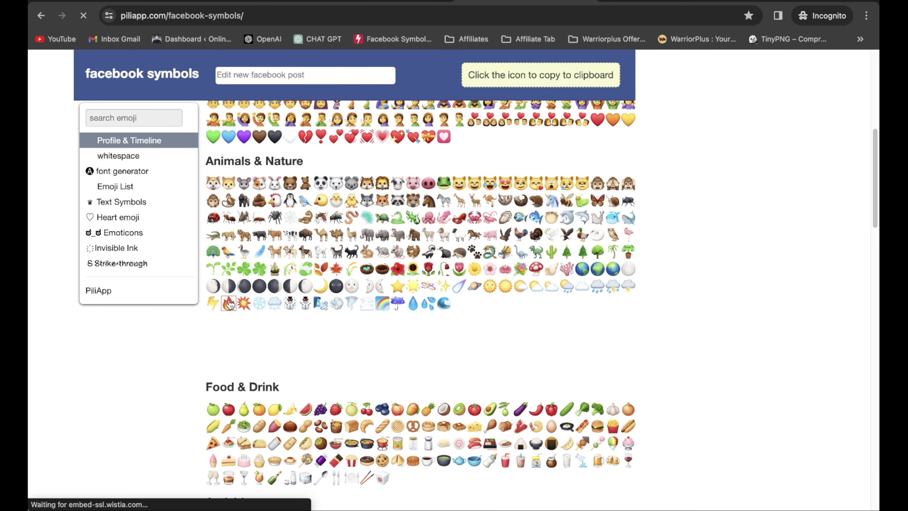
{"action": "left_click", "coordinate": [229, 302]}
{"action": "left_click", "coordinate": [413, 78]}
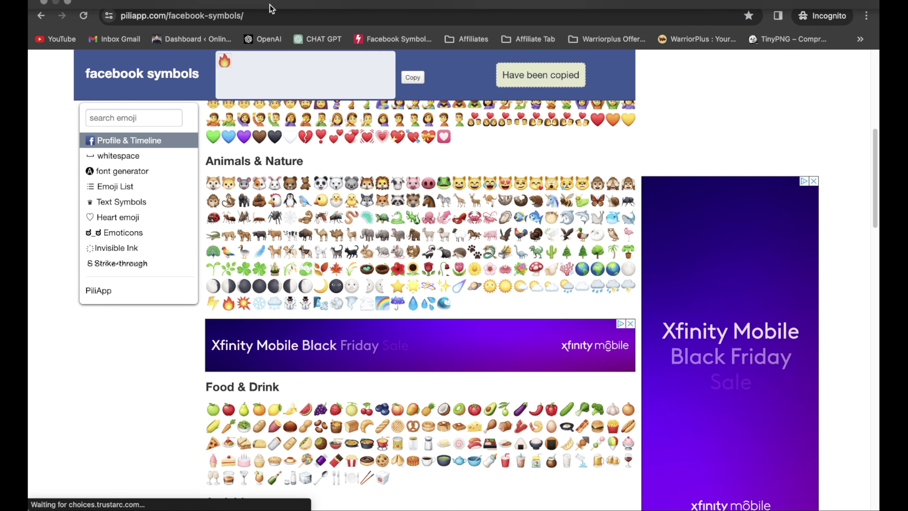
{"action": "left_click", "coordinate": [247, 3]}
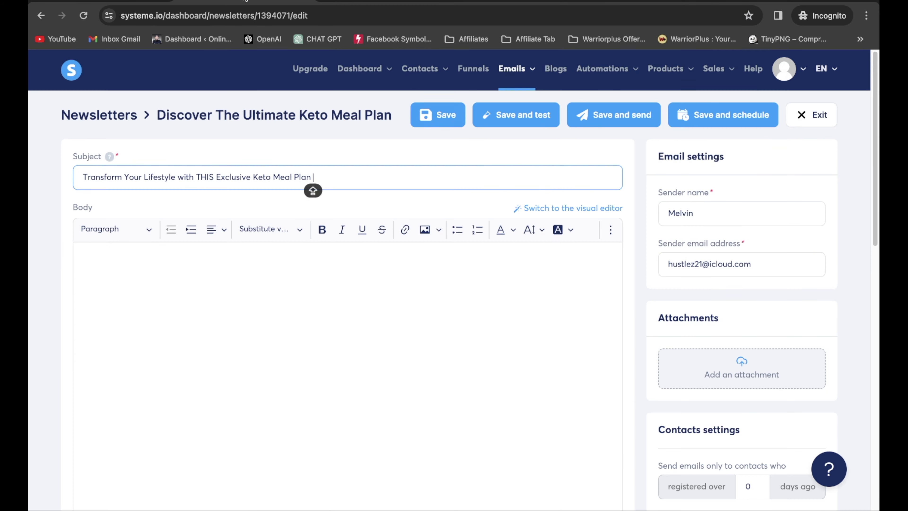
{"action": "key", "text": "super+v"}
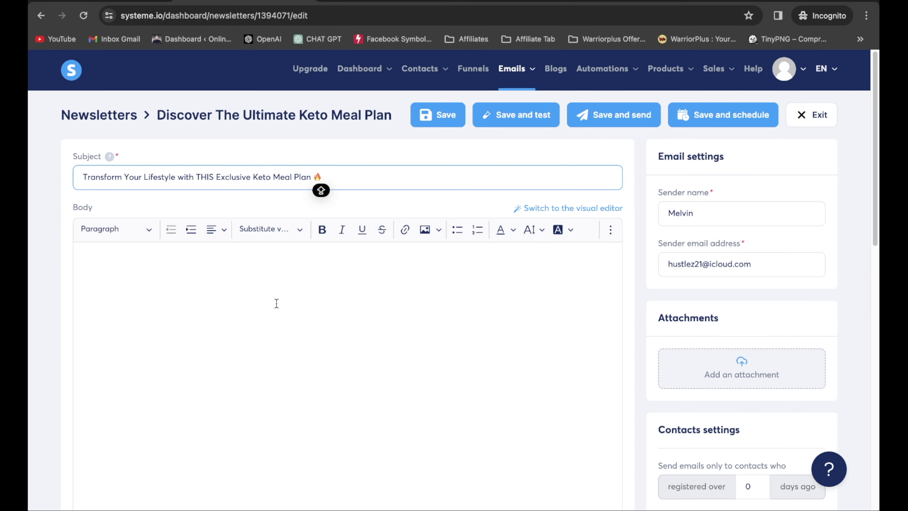
- Copy ChatGPT's email text, from the greeting through the contact information, into the systeme.io newsletter's body
{"action": "left_click", "coordinate": [162, 258]}
{"action": "key", "text": "super+grave"}
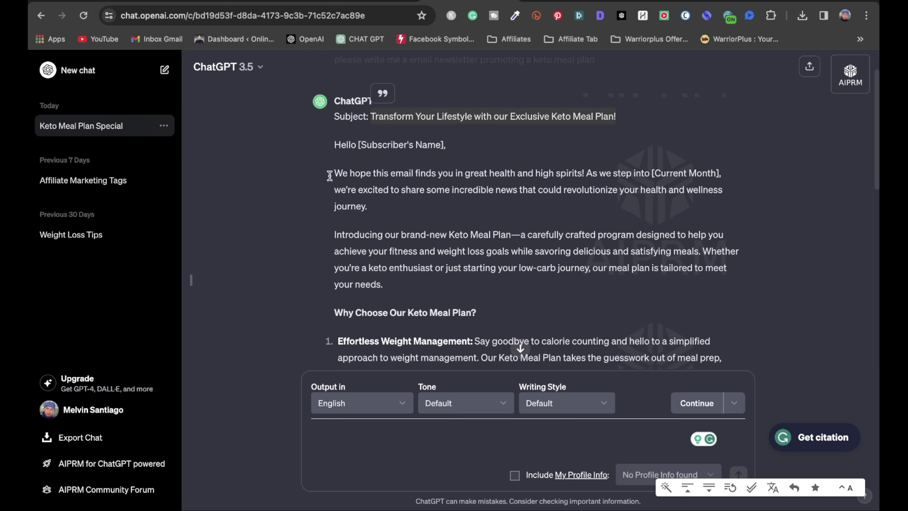
{"action": "mouse_move", "coordinate": [332, 145]}
{"action": "left_mouse_down"}
{"action": "mouse_move", "coordinate": [359, 175]}
{"action": "mouse_move", "coordinate": [389, 314]}
{"action": "mouse_move", "coordinate": [518, 350]}
{"action": "mouse_move", "coordinate": [407, 282]}
{"action": "mouse_move", "coordinate": [404, 369]}
{"action": "mouse_move", "coordinate": [423, 321]}
{"action": "left_mouse_up"}
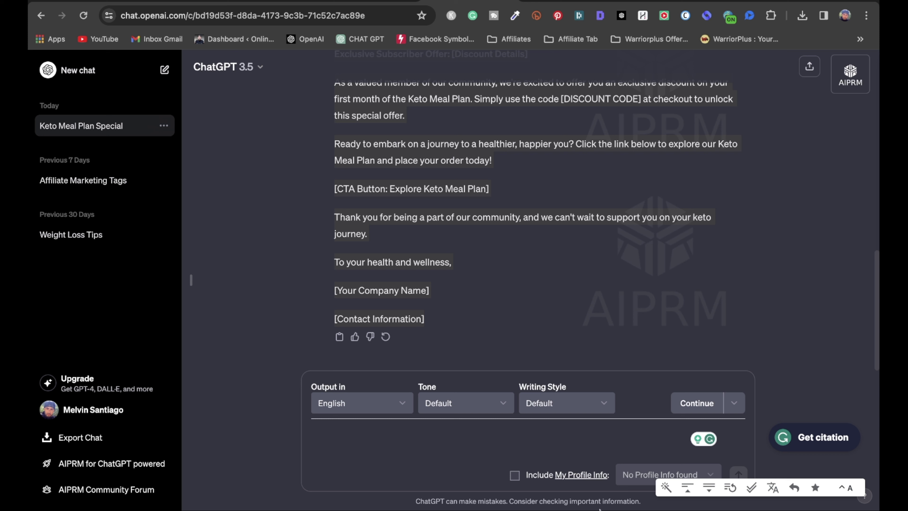
{"action": "mouse_move", "coordinate": [628, 500]}
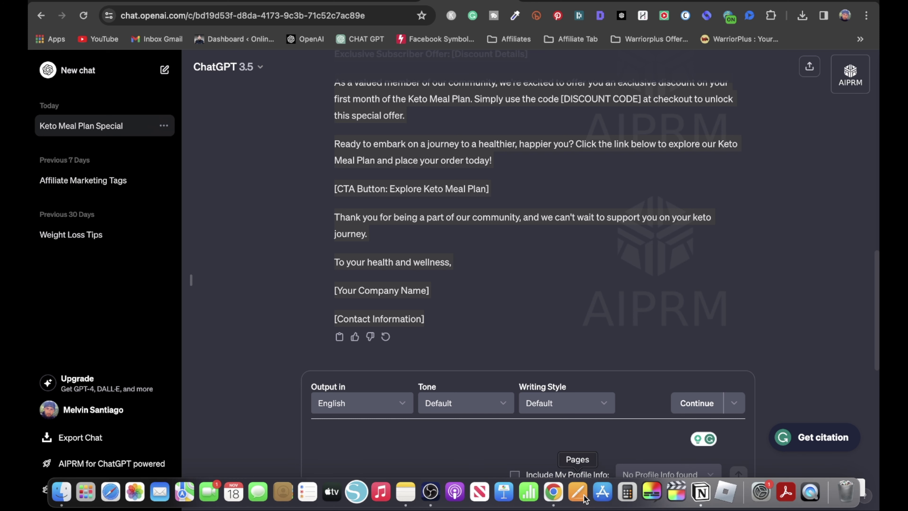
{"action": "left_click", "coordinate": [553, 491]}
{"action": "left_click", "coordinate": [219, 267]}
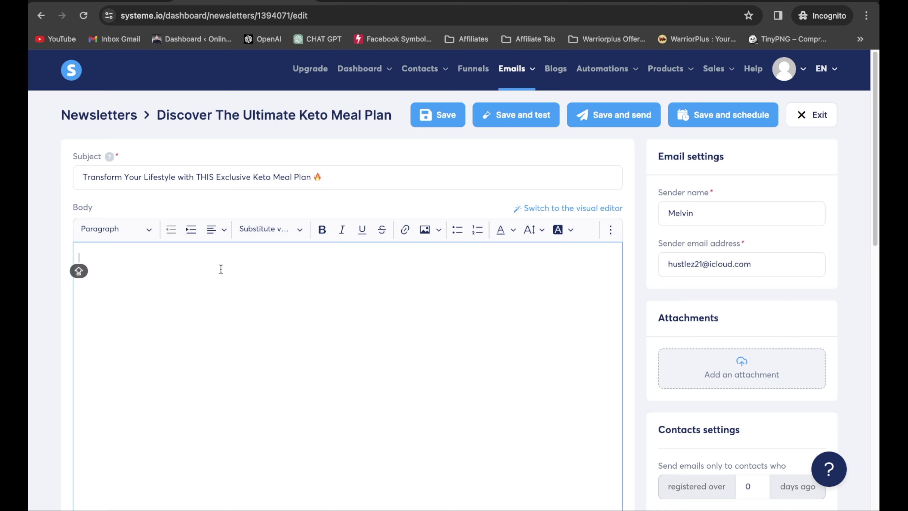
{"action": "key", "text": "cmd+v"}
- Set the font size of the whole newsletter body text to 18
{"action": "scroll", "coordinate": [221, 268], "scroll_direction": "down", "scroll_amount": 5}
{"action": "left_click_drag", "start_coordinate": [178, 399], "coordinate": [79, 256]}
{"action": "left_click", "coordinate": [532, 230]}
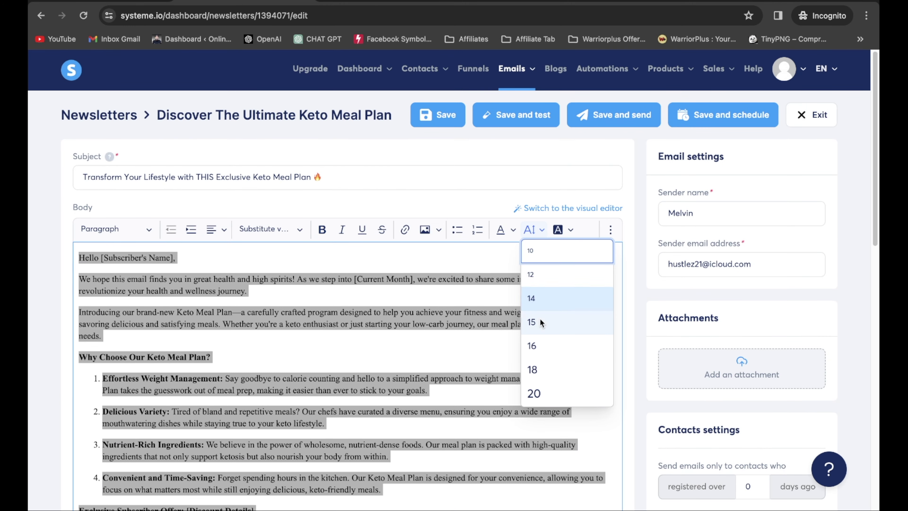
{"action": "left_click", "coordinate": [540, 347]}
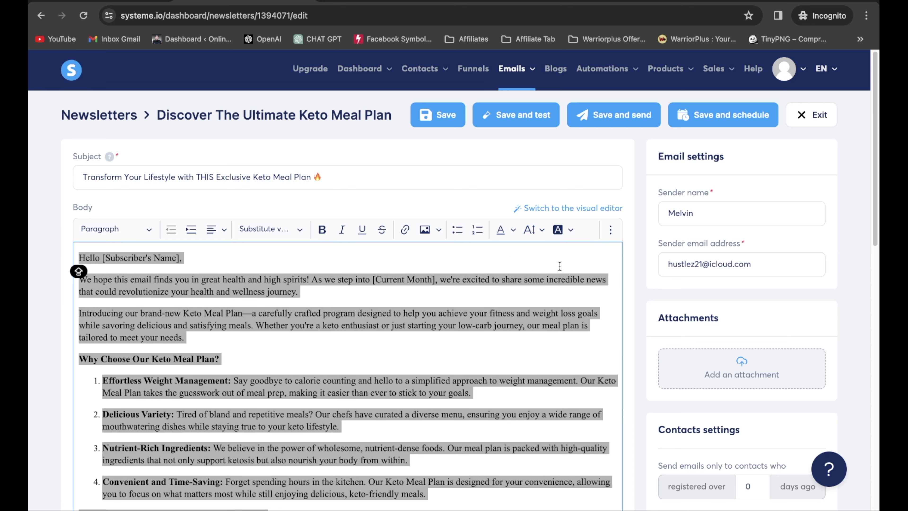
{"action": "left_click", "coordinate": [522, 231]}
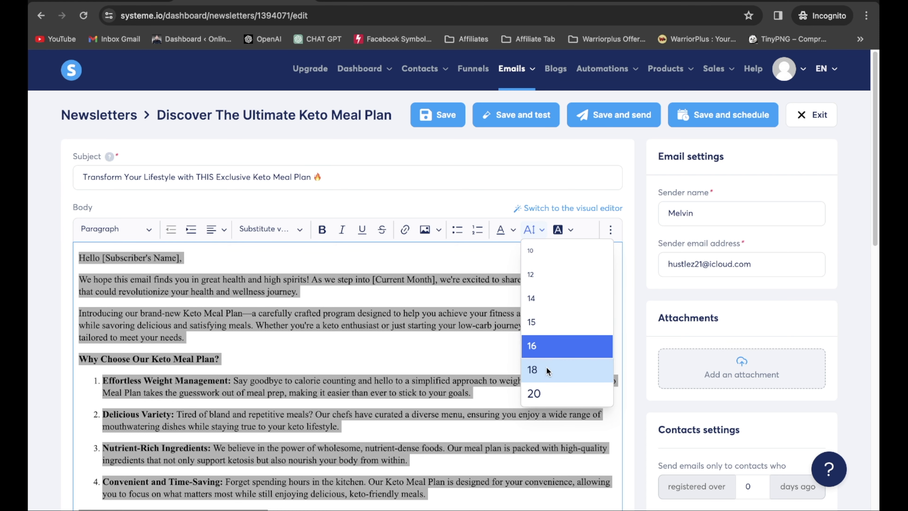
{"action": "left_click", "coordinate": [536, 372]}
{"action": "left_click", "coordinate": [282, 269]}
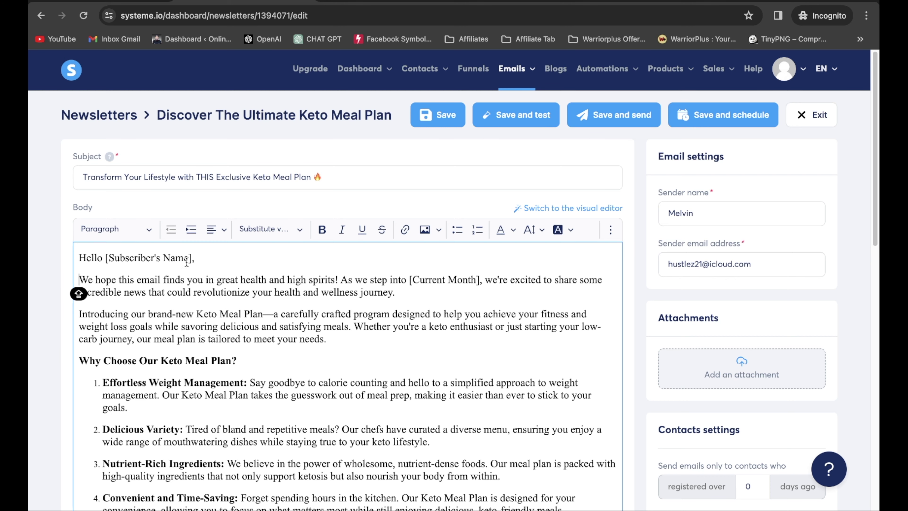
- Replace the "[Subscriber's Name]" placeholder in the greeting with the {first_name} personalization substitute copied from the list of available substitutes
{"action": "left_click_drag", "start_coordinate": [192, 258], "coordinate": [107, 259]}
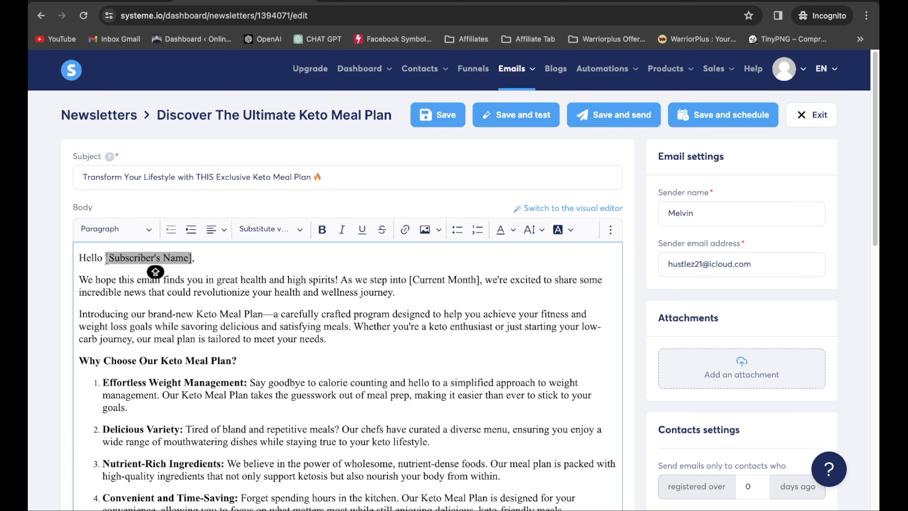
{"action": "key", "text": "BackSpace"}
{"action": "scroll", "coordinate": [825, 421], "scroll_direction": "down", "scroll_amount": 10}
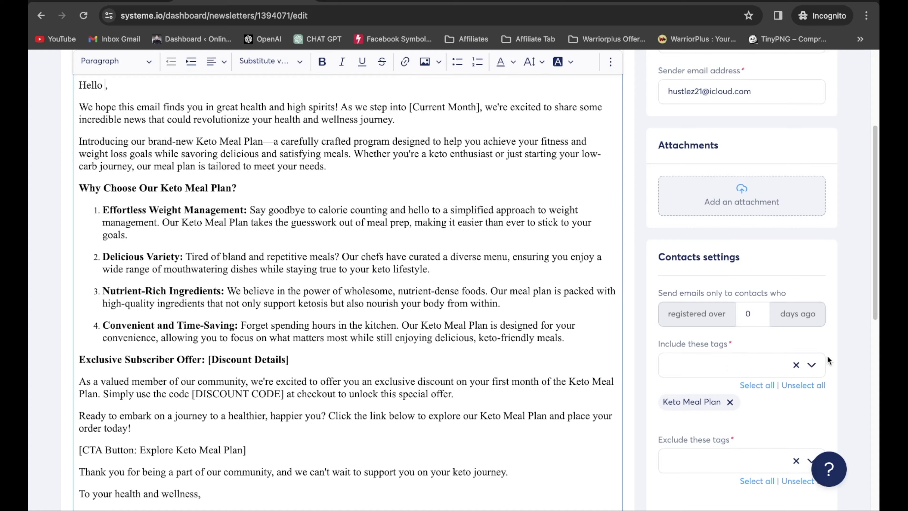
{"action": "scroll", "coordinate": [786, 419], "scroll_direction": "down", "scroll_amount": 5}
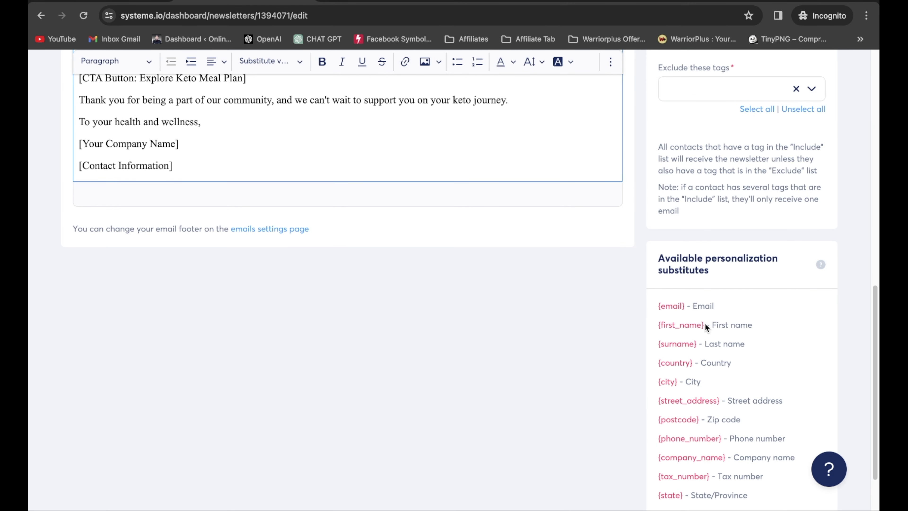
{"action": "left_click_drag", "start_coordinate": [702, 326], "coordinate": [659, 328]}
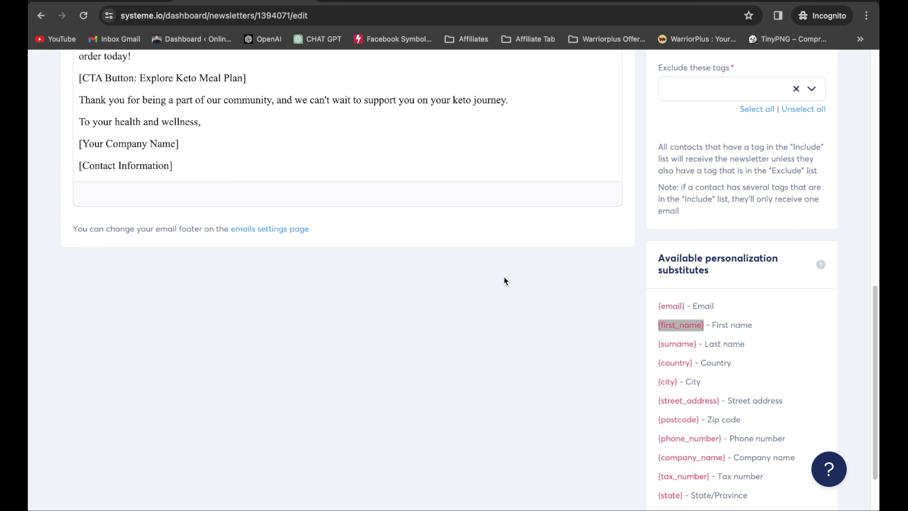
{"action": "scroll", "coordinate": [537, 280], "scroll_direction": "up", "scroll_amount": 15}
{"action": "scroll", "coordinate": [233, 149], "scroll_direction": "up", "scroll_amount": 2}
{"action": "left_click", "coordinate": [103, 265]}
{"action": "key", "text": "super+v"}
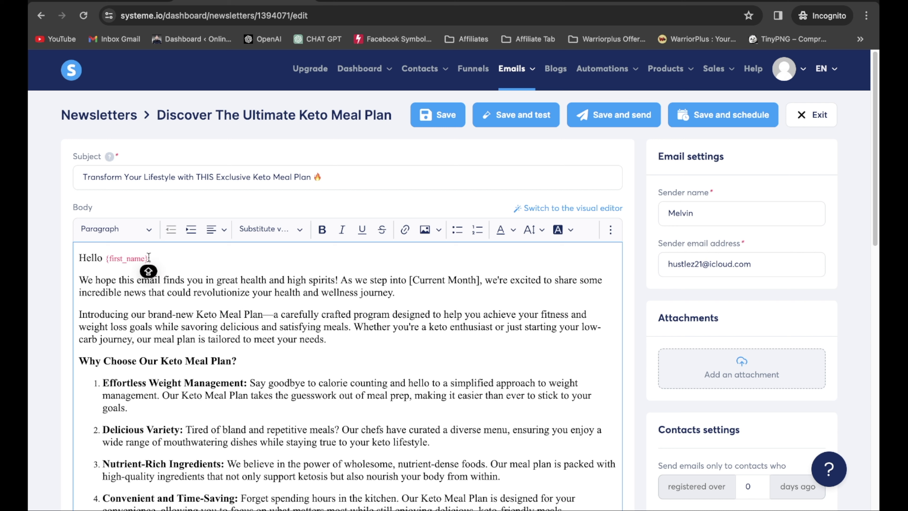
- Set the font size of the {first_name} substitute in the greeting to 18
{"action": "left_click_drag", "start_coordinate": [146, 256], "coordinate": [105, 255]}
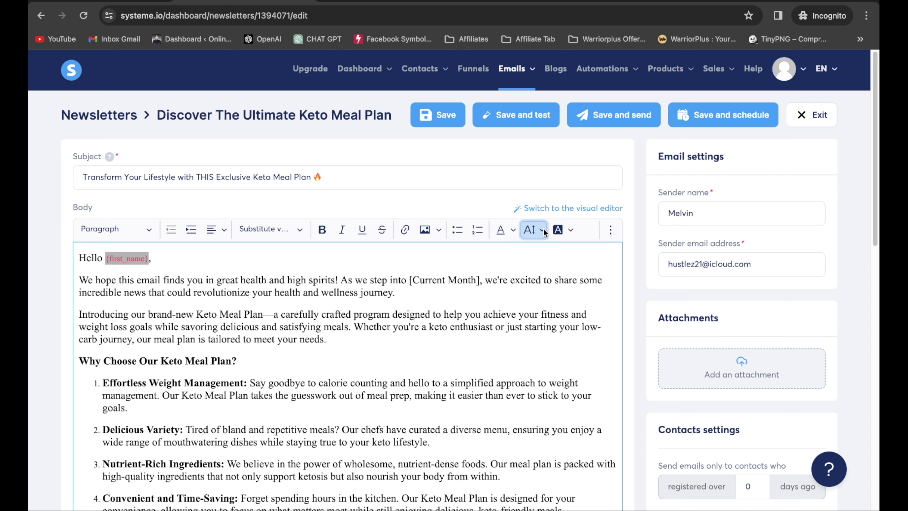
{"action": "left_click", "coordinate": [531, 229]}
{"action": "left_click", "coordinate": [543, 371]}
{"action": "left_click", "coordinate": [200, 258]}
- Replace the "[Current Month]" placeholder in the opening paragraph with "December"
{"action": "scroll", "coordinate": [405, 286], "scroll_direction": "down", "scroll_amount": 3}
{"action": "scroll", "coordinate": [391, 298], "scroll_direction": "up", "scroll_amount": 1}
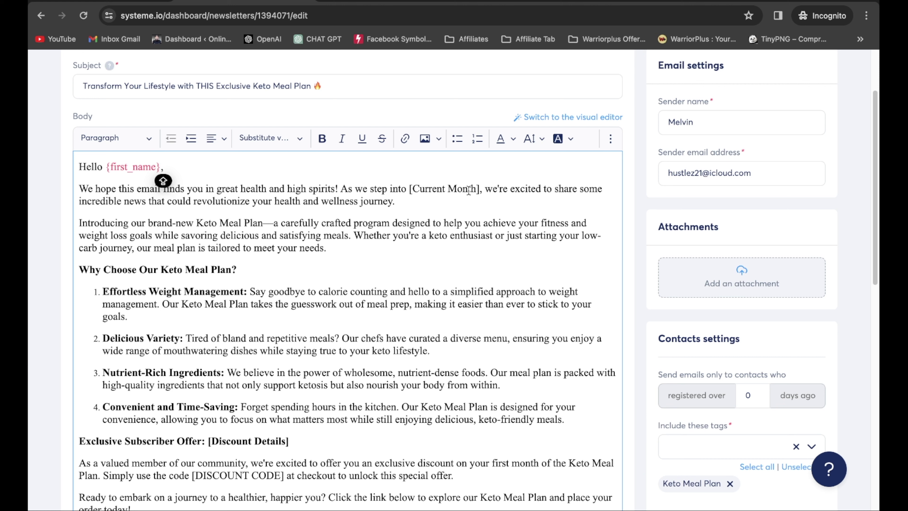
{"action": "left_click_drag", "start_coordinate": [477, 189], "coordinate": [410, 189]}
{"action": "key", "text": "BackSpace"}
{"action": "key", "text": "Delete"}
{"action": "type", "text": "December"}
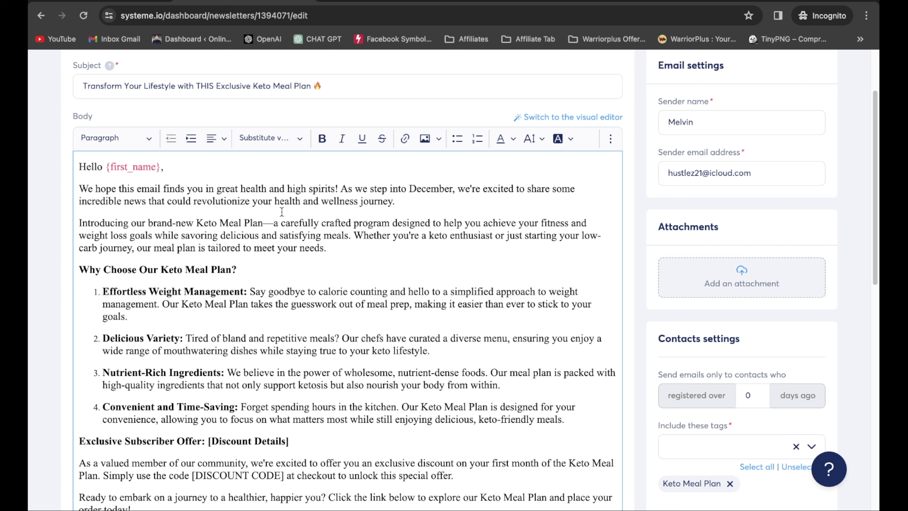
- Replace the word "brand" with "this" in the sentence introducing the Keto Meal Plan
{"action": "double_click", "coordinate": [163, 224]}
{"action": "type", "text": "this"}
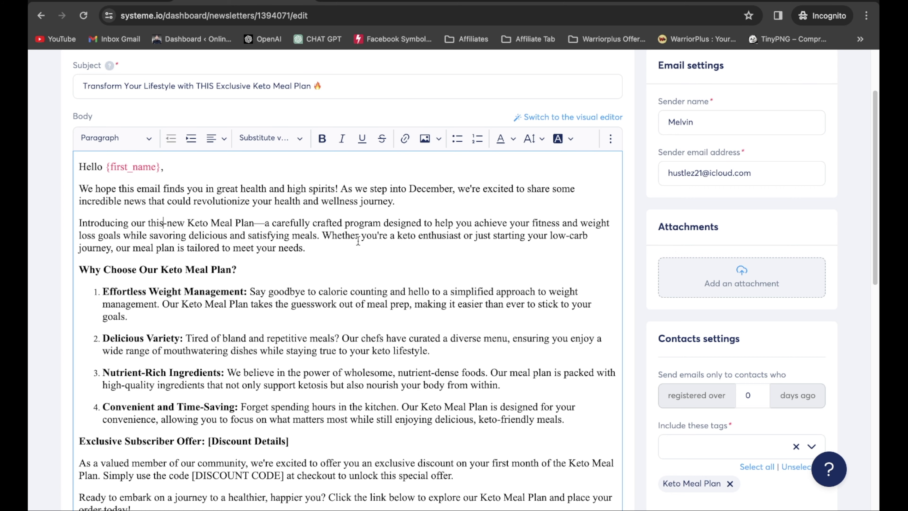
{"action": "scroll", "coordinate": [232, 277], "scroll_direction": "down", "scroll_amount": 3}
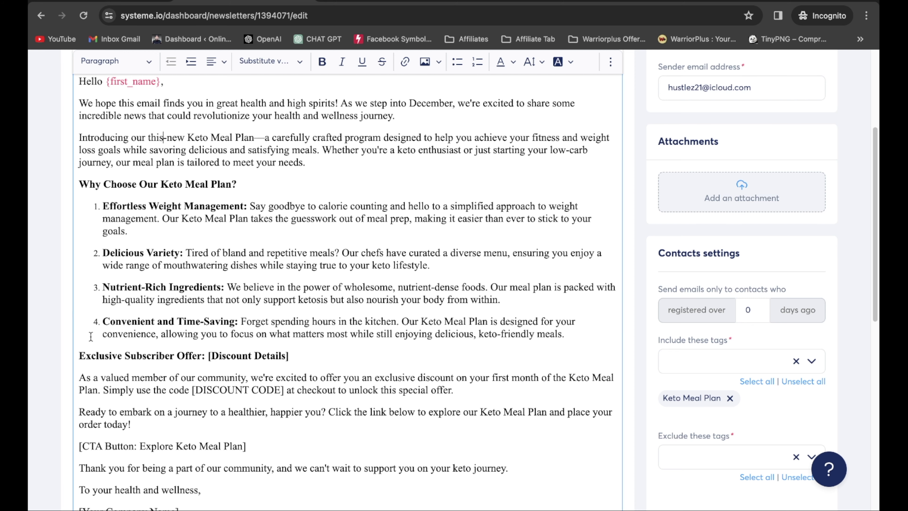
- Delete all newsletter text below the "Exclusive Subscriber Offer" line, including the company name and contact information placeholders
{"action": "scroll", "coordinate": [249, 441], "scroll_direction": "down", "scroll_amount": 8}
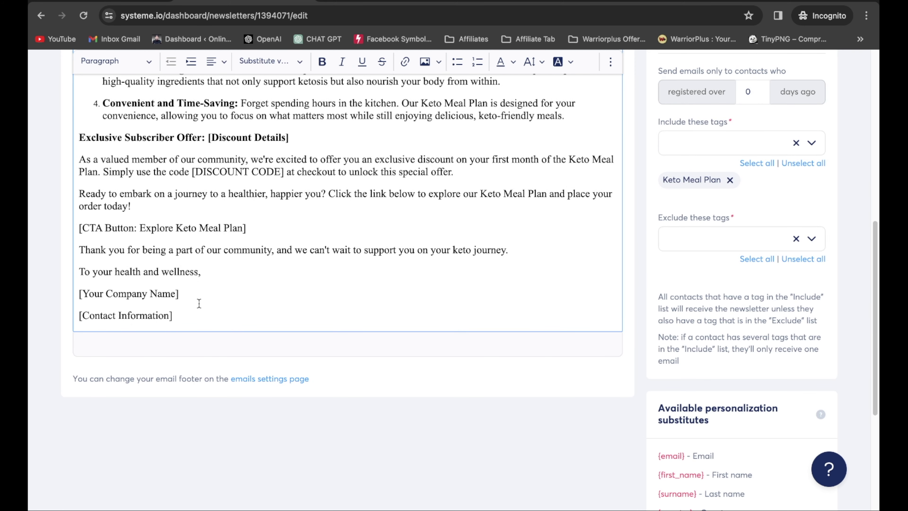
{"action": "mouse_move", "coordinate": [311, 272]}
{"action": "left_mouse_down"}
{"action": "mouse_move", "coordinate": [88, 68]}
{"action": "mouse_move", "coordinate": [177, 352]}
{"action": "mouse_move", "coordinate": [78, 478]}
{"action": "left_mouse_up"}
{"action": "key", "text": "BackSpace"}
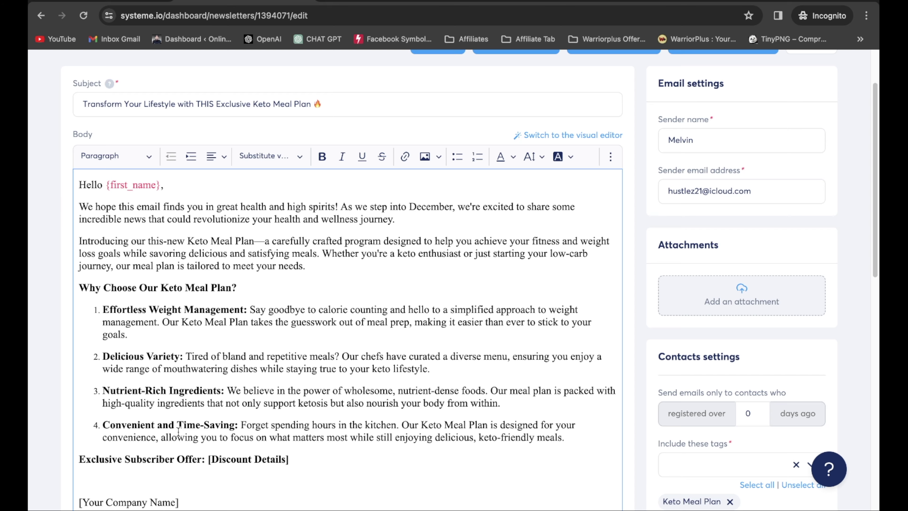
{"action": "scroll", "coordinate": [144, 436], "scroll_direction": "down", "scroll_amount": 2}
{"action": "left_click_drag", "start_coordinate": [176, 479], "coordinate": [79, 436]}
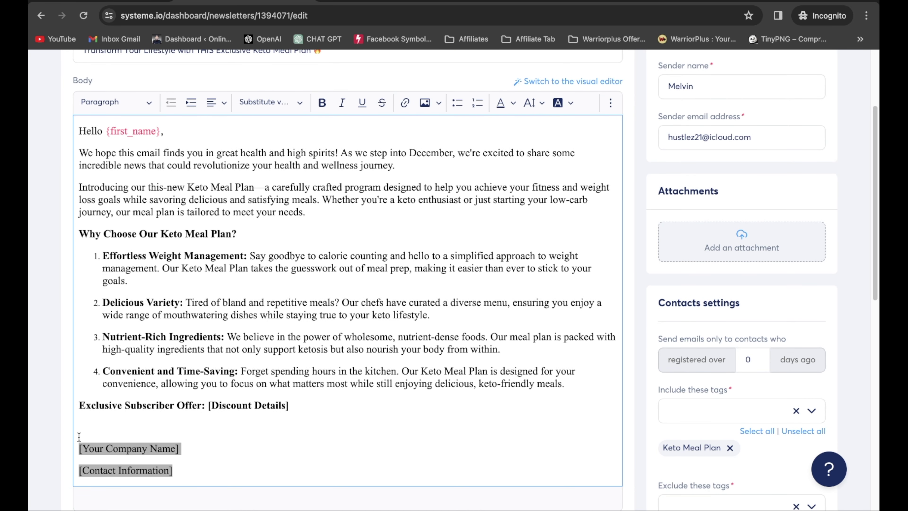
{"action": "key", "text": "BackSpace"}
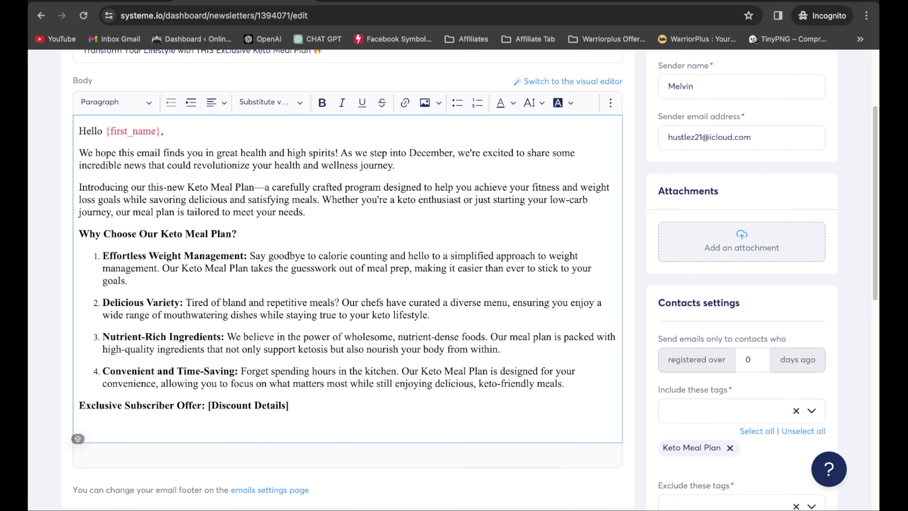
- Add the sign-off "Chat Soon," followed by the sender's first name, and enlarge both lines to match the body text
{"action": "type", "text": "Chat Soon,"}
{"action": "key", "text": "Return"}
{"action": "type", "text": "Melvin"}
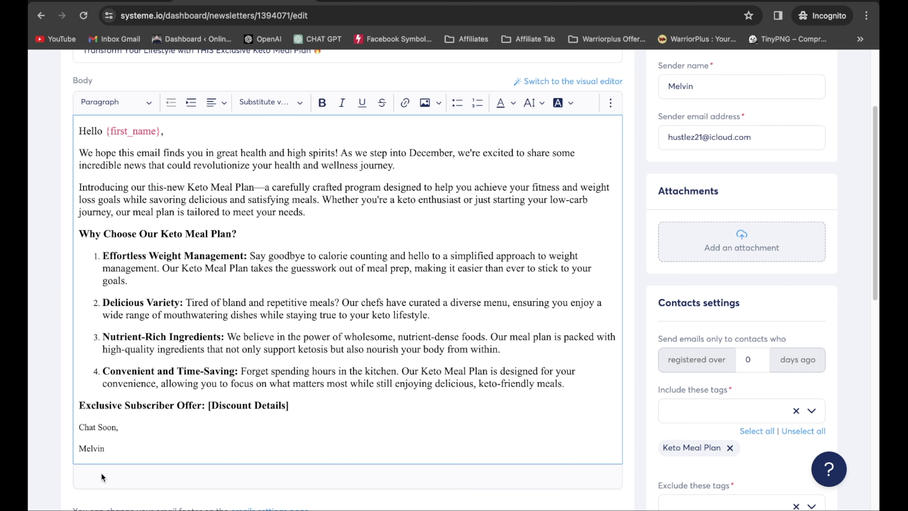
{"action": "left_click_drag", "start_coordinate": [108, 447], "coordinate": [79, 425]}
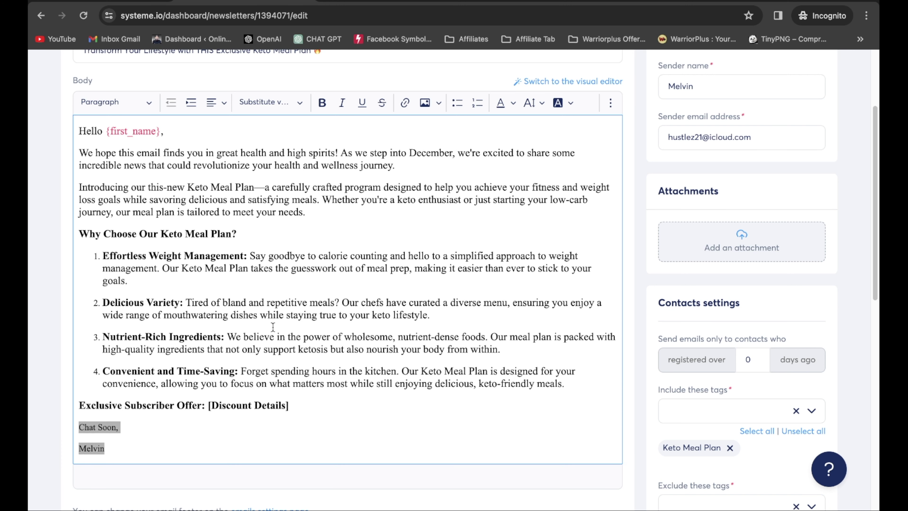
{"action": "left_click", "coordinate": [545, 107]}
{"action": "left_click", "coordinate": [565, 240]}
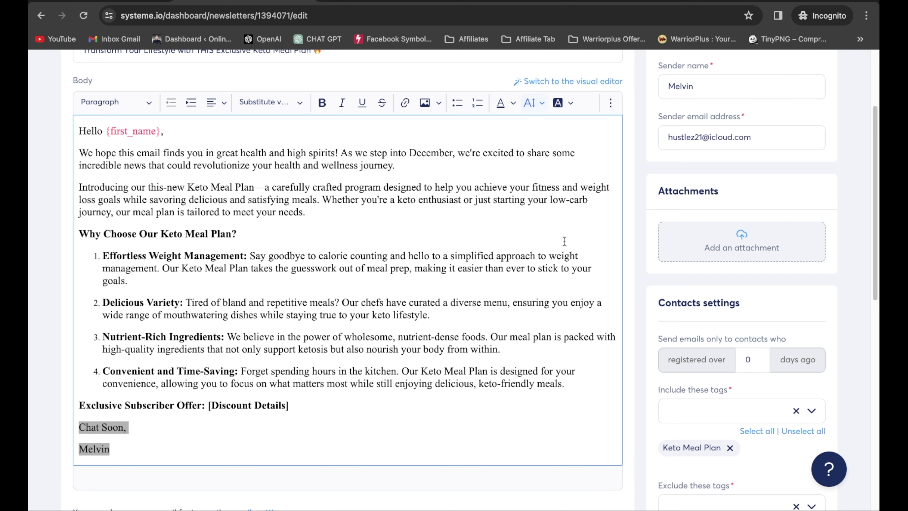
{"action": "key", "text": "Right"}
- Replace the "Exclusive Subscriber Offer: [Discount Details]" line with "ACCESS KETO MEAL PLAN"
{"action": "scroll", "coordinate": [253, 349], "scroll_direction": "up", "scroll_amount": 1}
{"action": "left_click", "coordinate": [288, 403]}
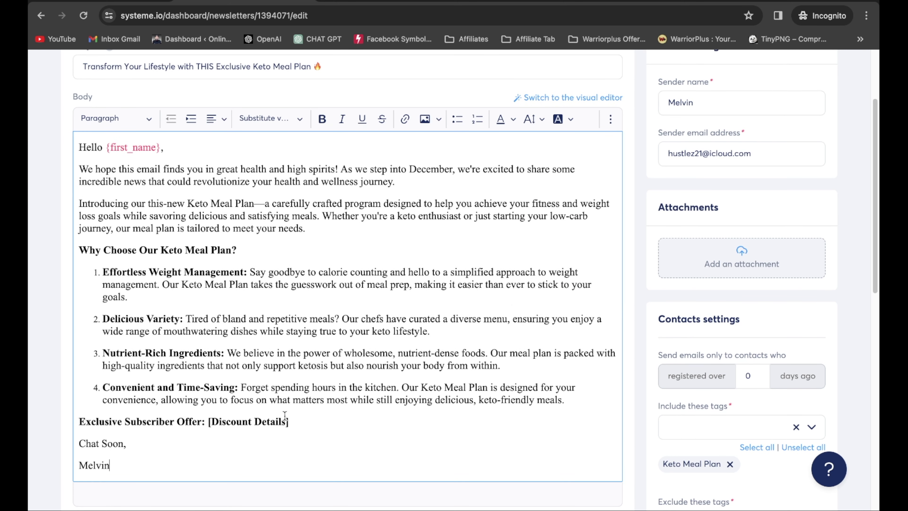
{"action": "key", "text": "shift+Home"}
{"action": "type", "text": "ACCESS KETO MEAL PLAN"}
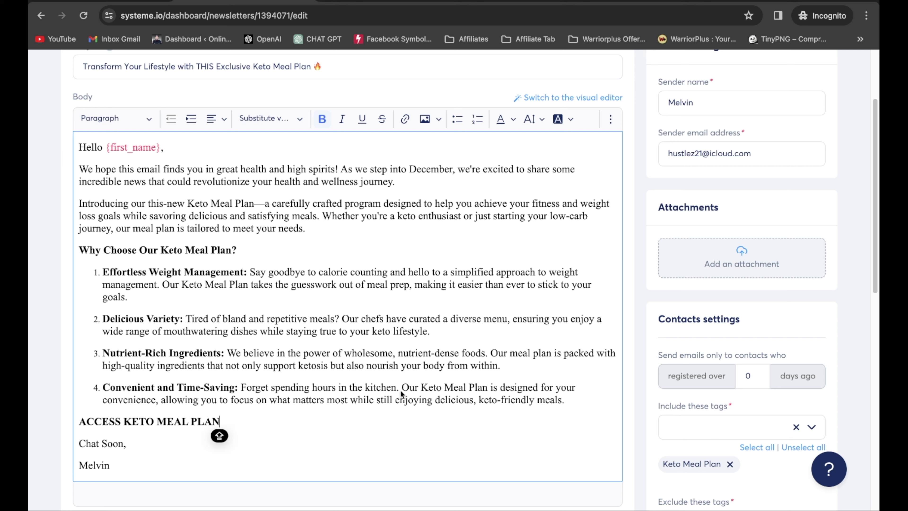
- Link the "ACCESS KETO MEAL PLAN" line to the Ultimate Keto Meal Plan promolink copied from the Digistore24 marketplace
{"action": "left_click", "coordinate": [221, 422]}
{"action": "triple_click", "coordinate": [221, 422]}
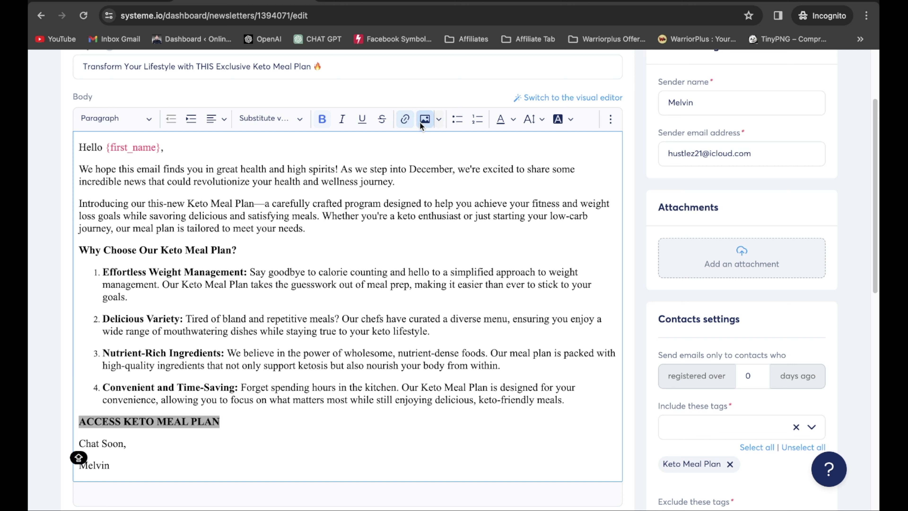
{"action": "left_click", "coordinate": [404, 119]}
{"action": "key", "text": "alt+Tab"}
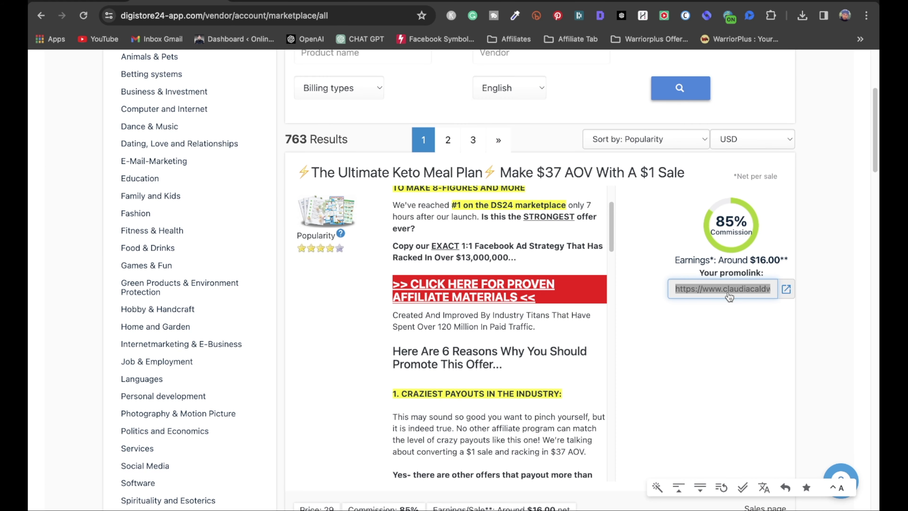
{"action": "left_click", "coordinate": [730, 296]}
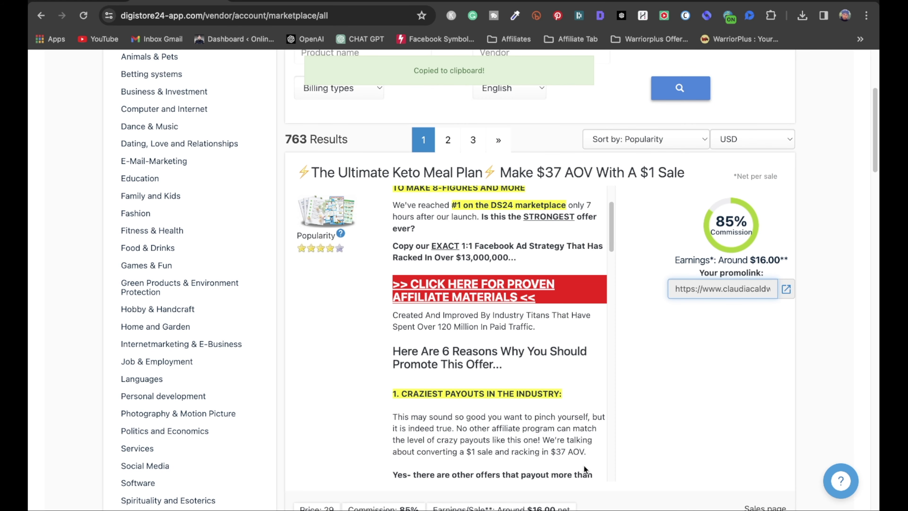
{"action": "key", "text": "alt+Tab"}
{"action": "key", "text": "ctrl+v"}
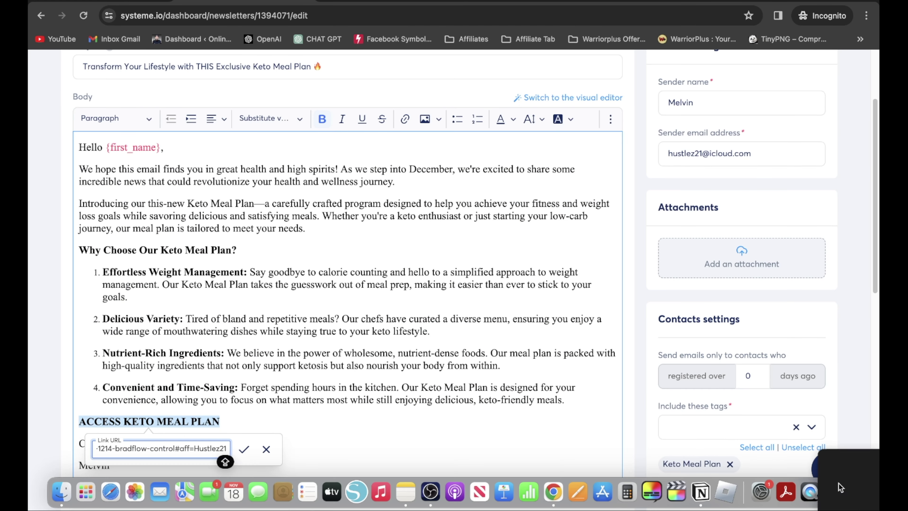
{"action": "left_click", "coordinate": [245, 449]}
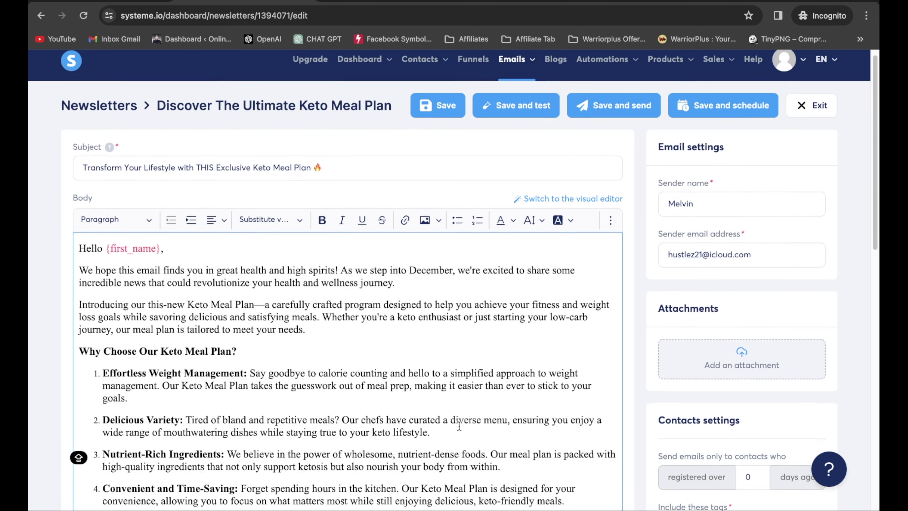
- Review the finished newsletter, checking the included tags, the personalized greeting, the body text and the "ACCESS KETO MEAL PLAN" link
{"action": "scroll", "coordinate": [706, 369], "scroll_direction": "down", "scroll_amount": 3}
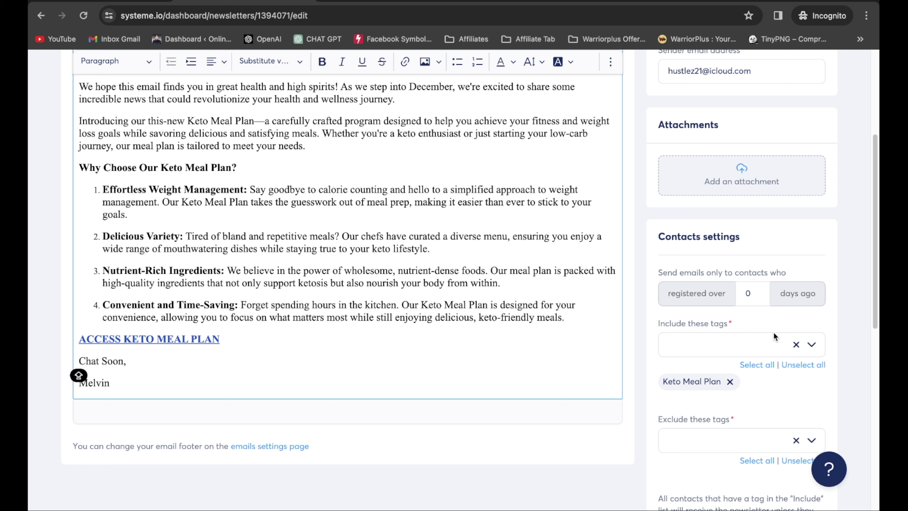
{"action": "left_click", "coordinate": [804, 347]}
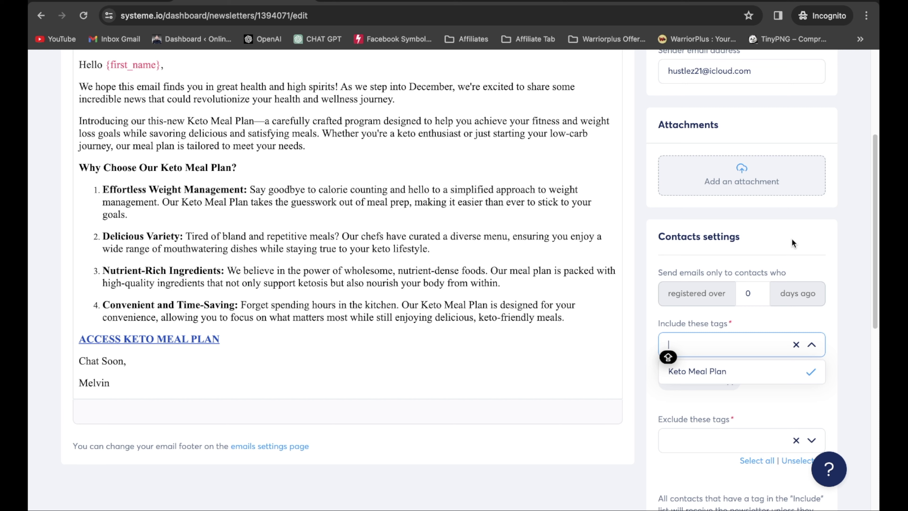
{"action": "left_click", "coordinate": [819, 321]}
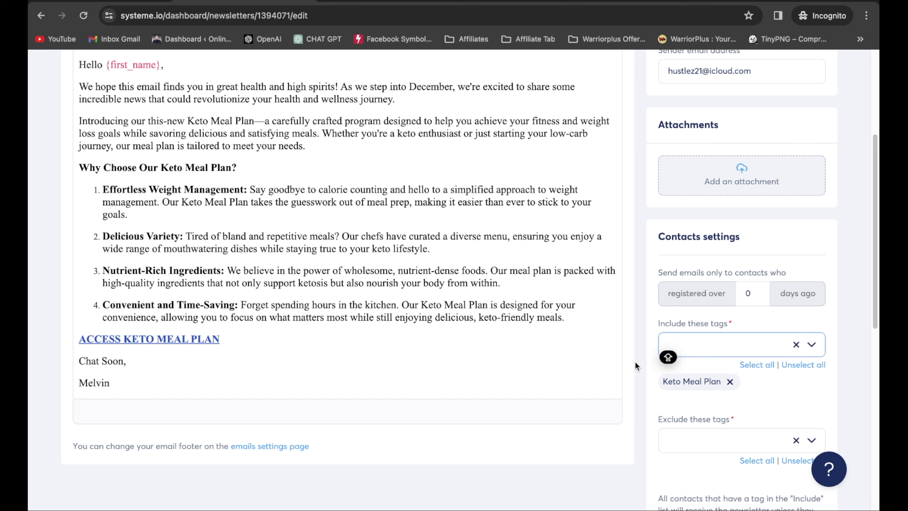
{"action": "scroll", "coordinate": [662, 344], "scroll_direction": "up", "scroll_amount": 1}
{"action": "scroll", "coordinate": [662, 343], "scroll_direction": "up", "scroll_amount": 5}
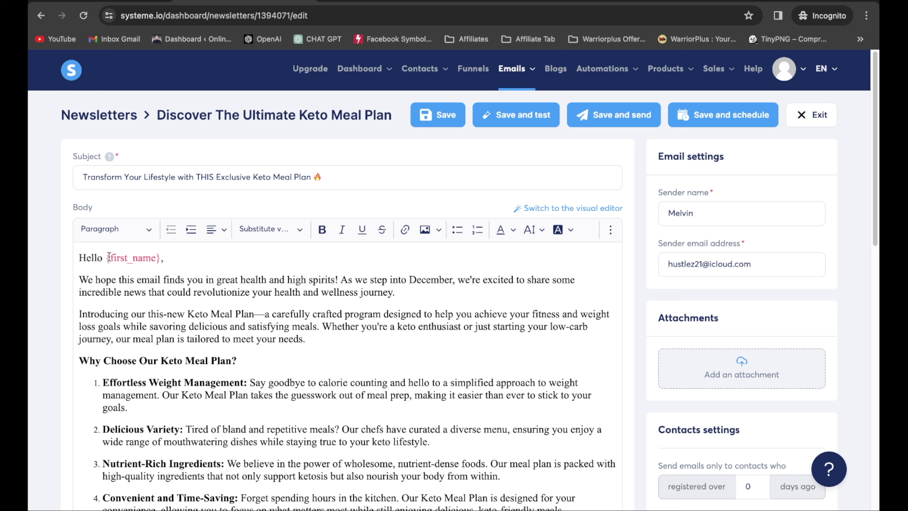
{"action": "scroll", "coordinate": [271, 338], "scroll_direction": "down", "scroll_amount": 5}
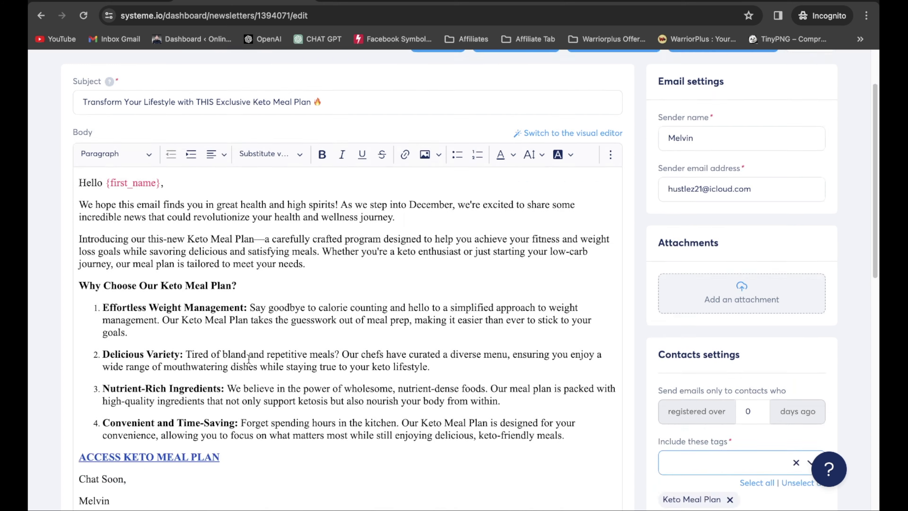
{"action": "key", "text": "Caps_Lock"}
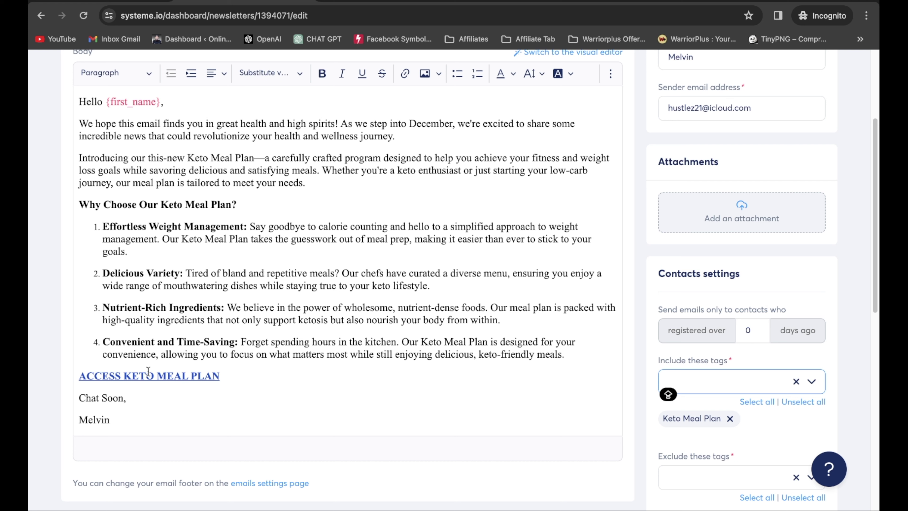
{"action": "left_click", "coordinate": [174, 376]}
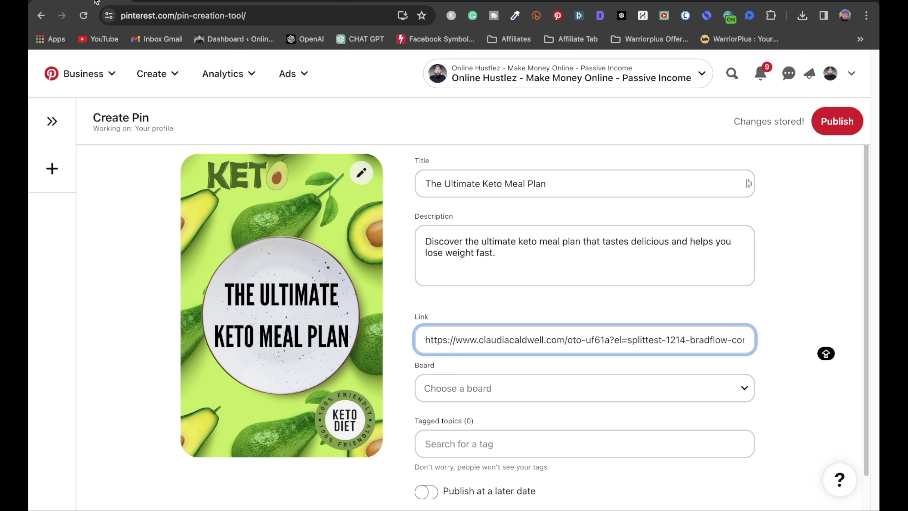
- Replace the Pinterest pin's link with the squeeze page URL copied from the systeme.io Keto Meal Plan funnel, and publish the pin
{"action": "triple_click", "coordinate": [520, 347]}
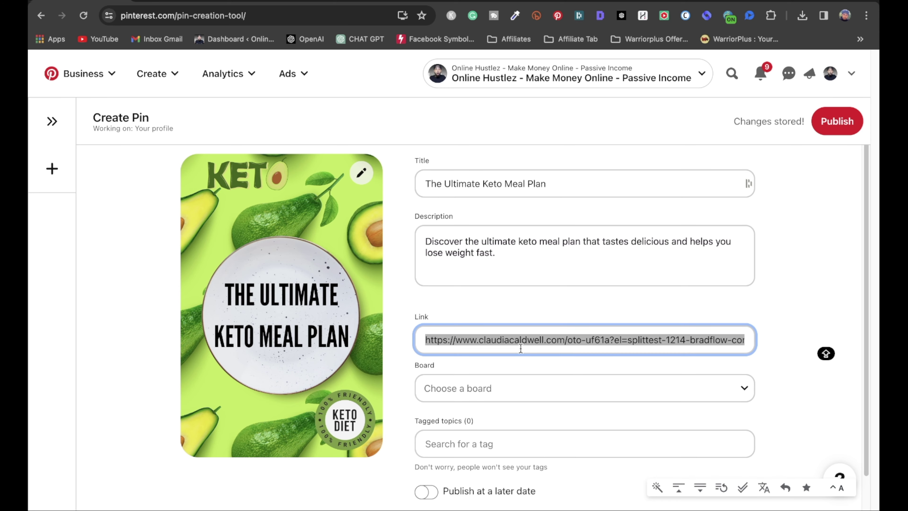
{"action": "key", "text": "BackSpace"}
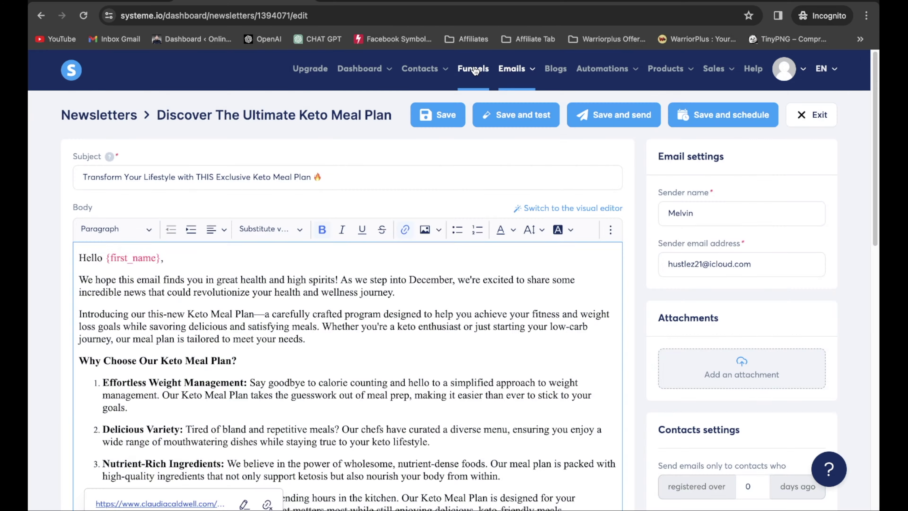
{"action": "left_click", "coordinate": [811, 114]}
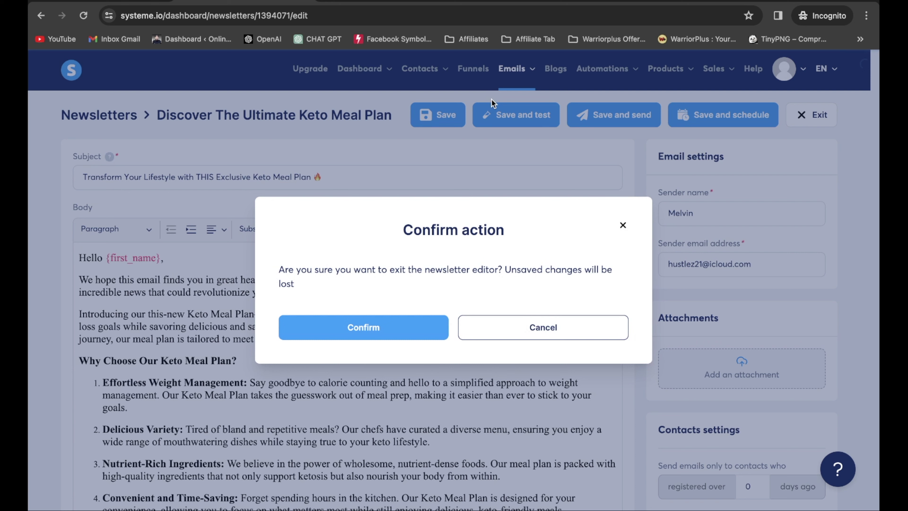
{"action": "left_click", "coordinate": [385, 328]}
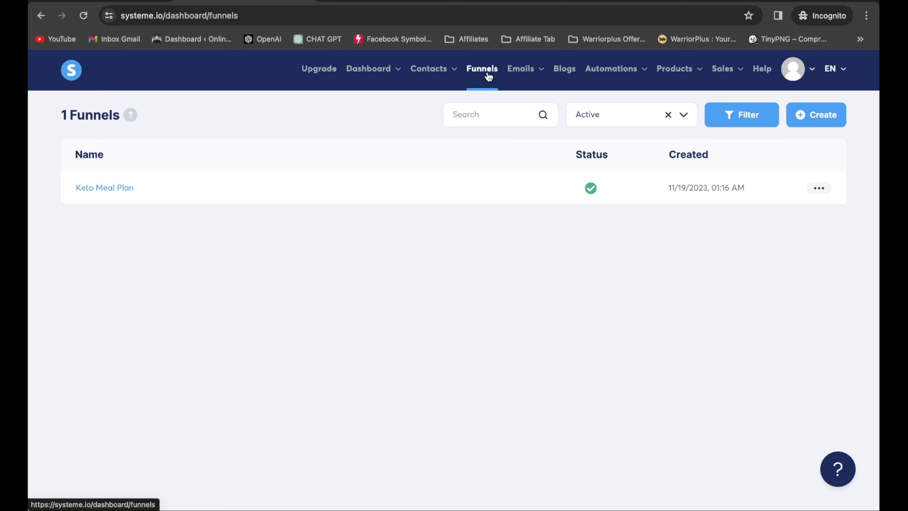
{"action": "left_click", "coordinate": [114, 189]}
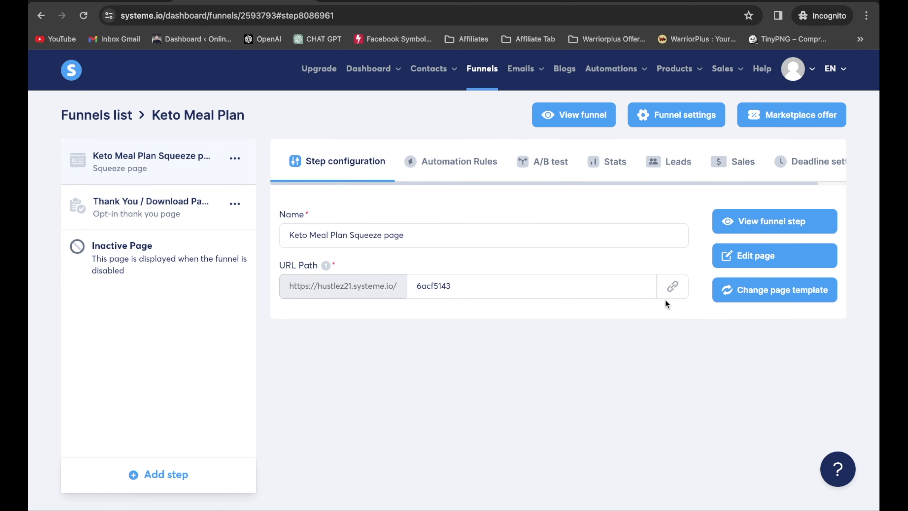
{"action": "left_click", "coordinate": [673, 286]}
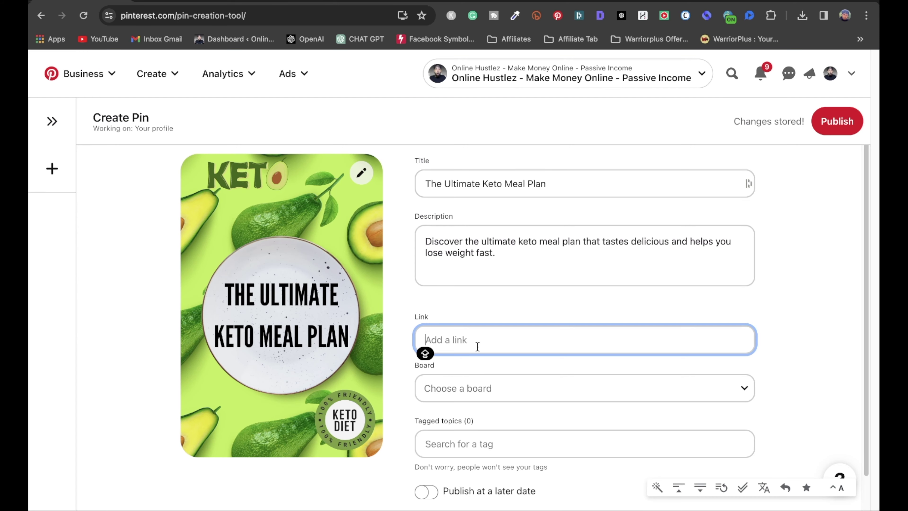
{"action": "key", "text": "super+v"}
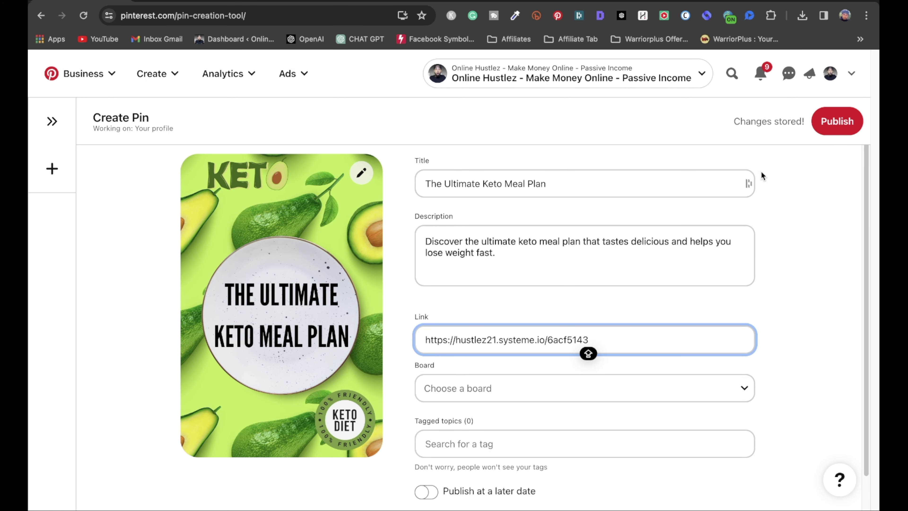
{"action": "left_click", "coordinate": [828, 128]}
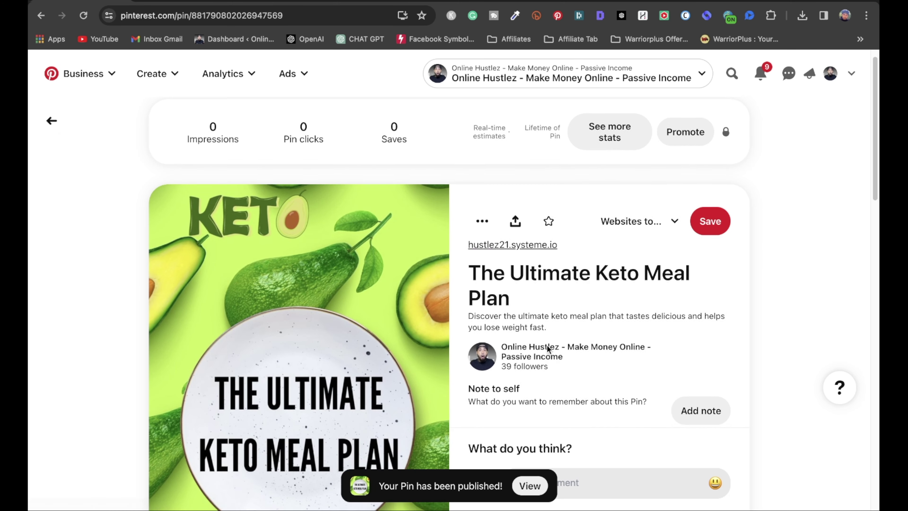
- Examine the published Ultimate Keto Meal Plan pin and open its systeme.io link
{"action": "scroll", "coordinate": [548, 349], "scroll_direction": "down", "scroll_amount": 3}
{"action": "scroll", "coordinate": [525, 179], "scroll_direction": "down", "scroll_amount": 2}
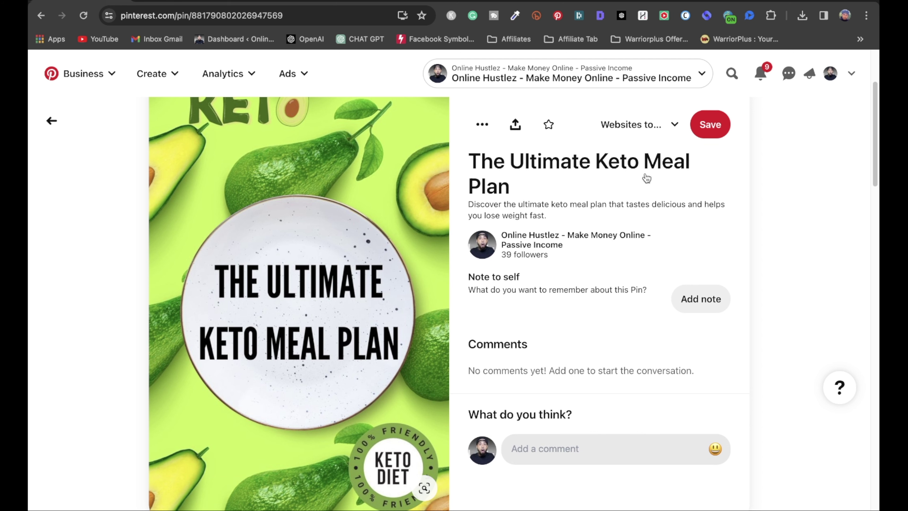
{"action": "scroll", "coordinate": [311, 282], "scroll_direction": "down", "scroll_amount": 1}
{"action": "scroll", "coordinate": [311, 283], "scroll_direction": "up", "scroll_amount": 5}
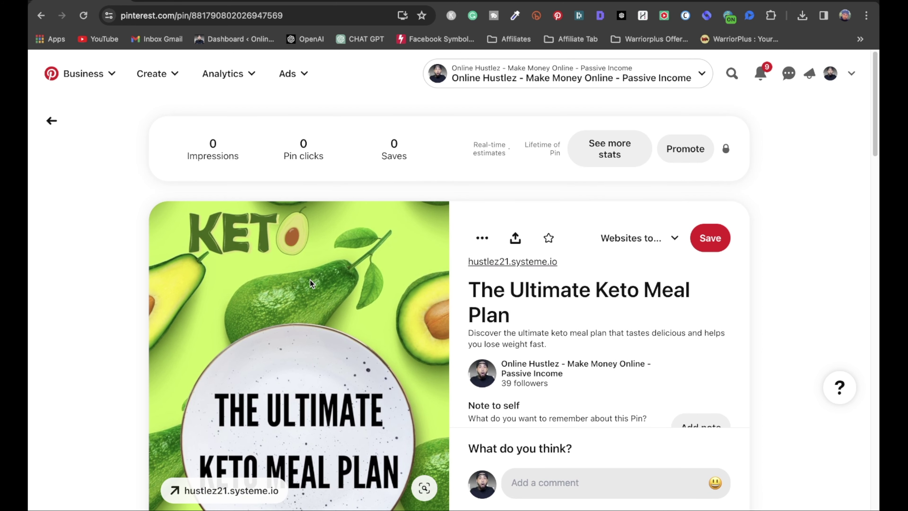
{"action": "scroll", "coordinate": [311, 282], "scroll_direction": "down", "scroll_amount": 1}
{"action": "scroll", "coordinate": [515, 404], "scroll_direction": "down", "scroll_amount": 5}
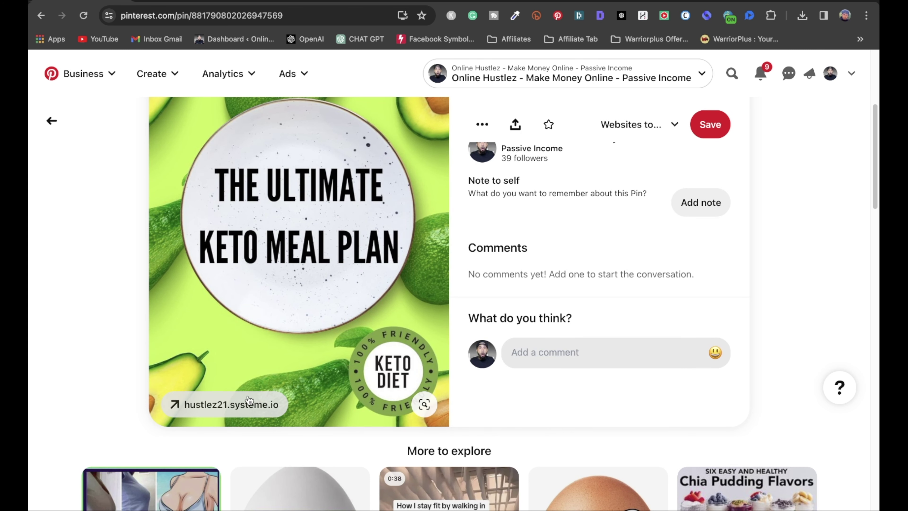
{"action": "left_click", "coordinate": [219, 405]}
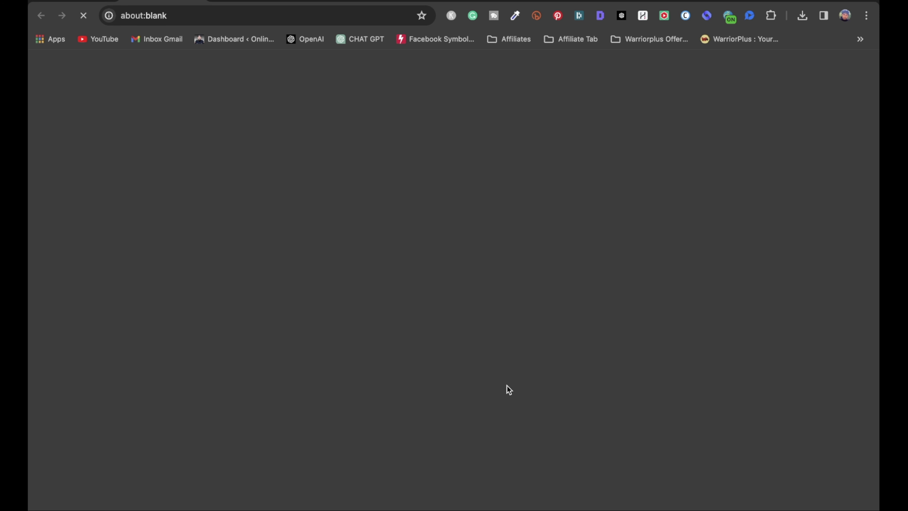